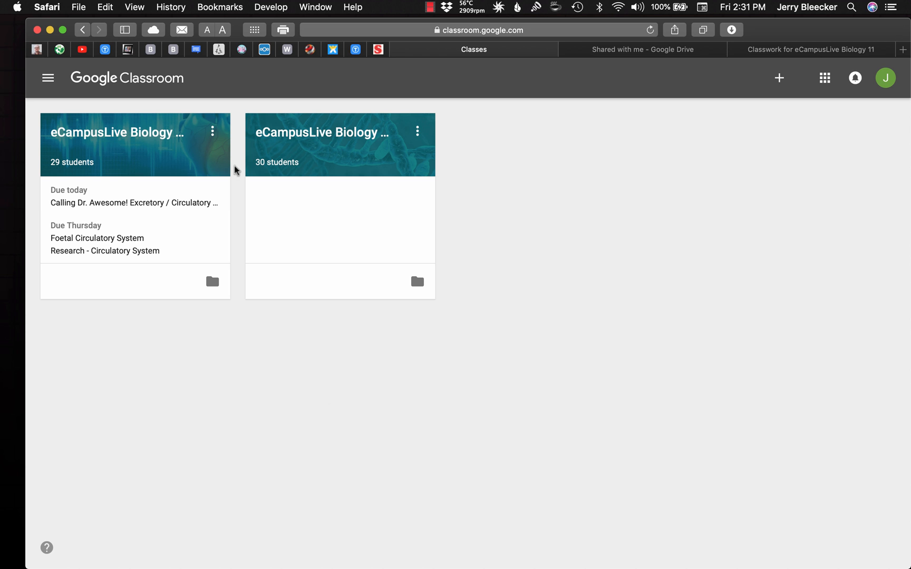
Open the classwork of the eCampusLive Biology 11 class and look over its creation options and existing topics
left_click(333, 136)
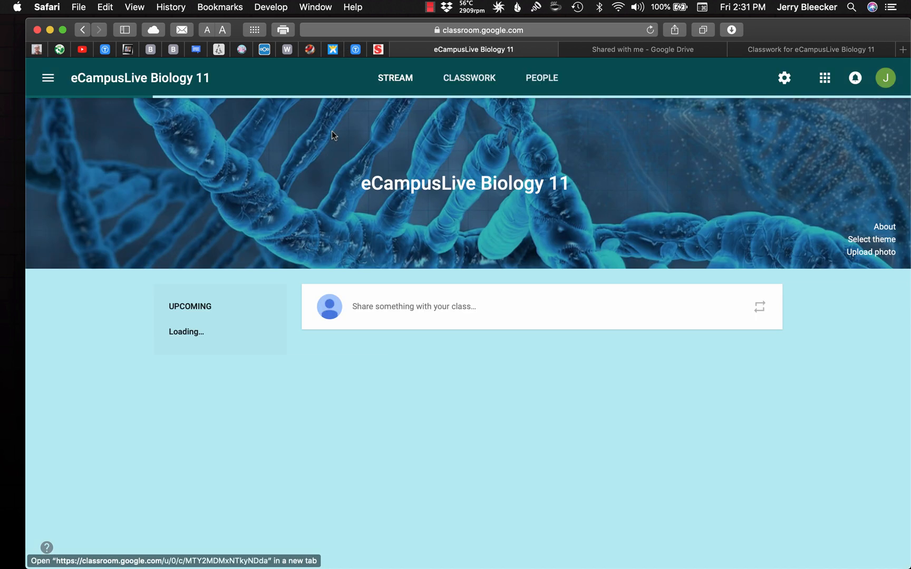
left_click(477, 80)
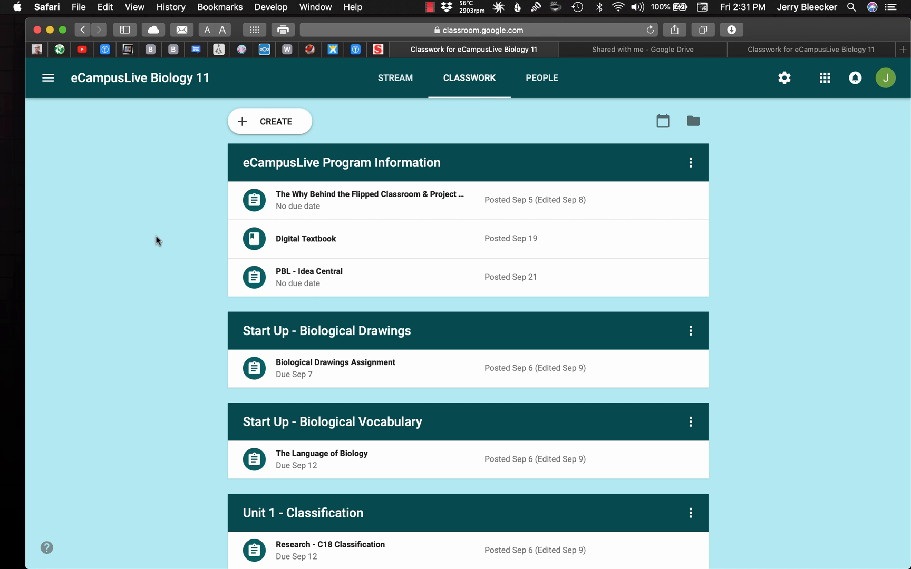
left_click(279, 123)
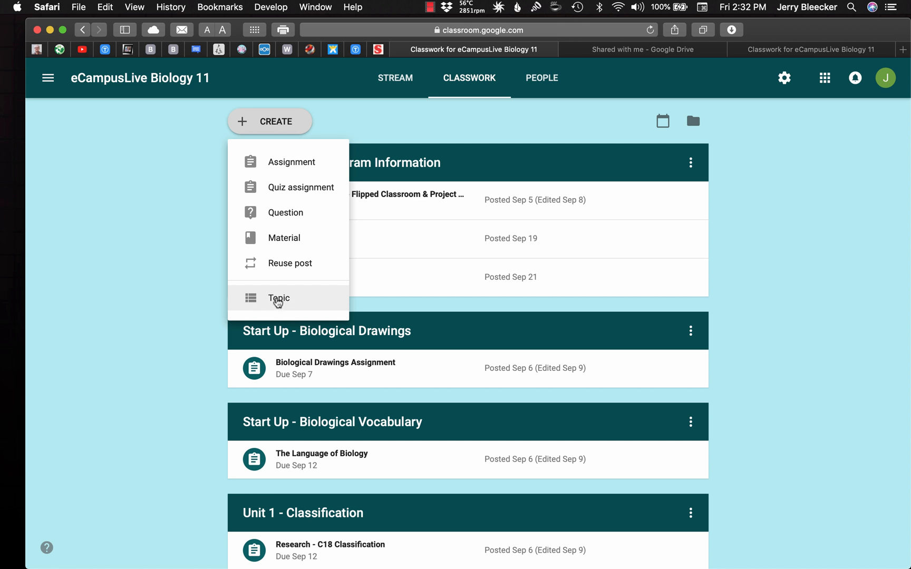
left_click(179, 294)
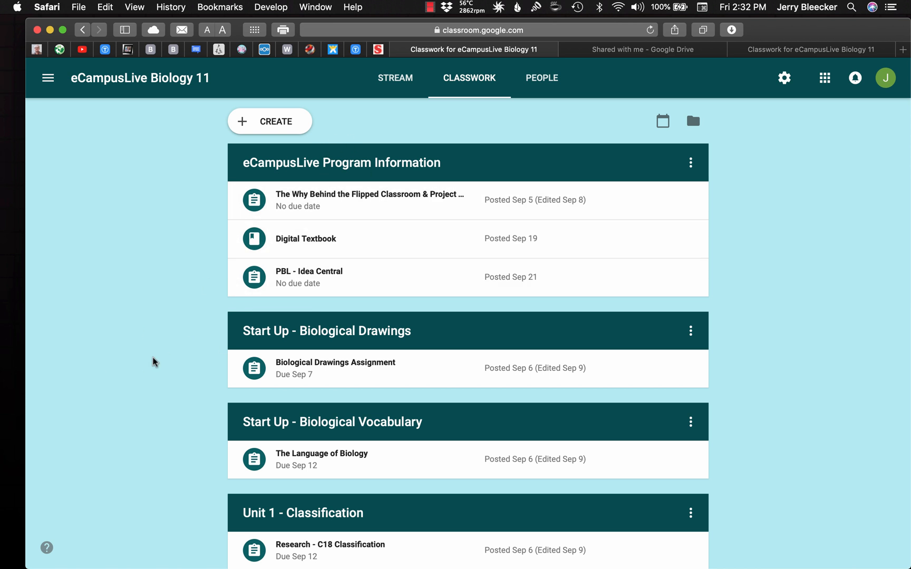
scroll(153, 362, "down", 6)
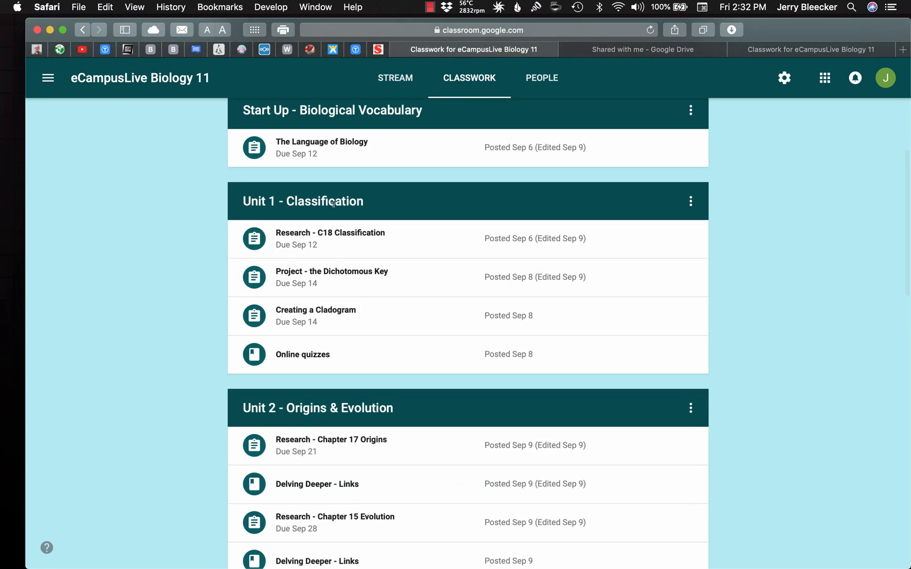
scroll(167, 244, "up", 6)
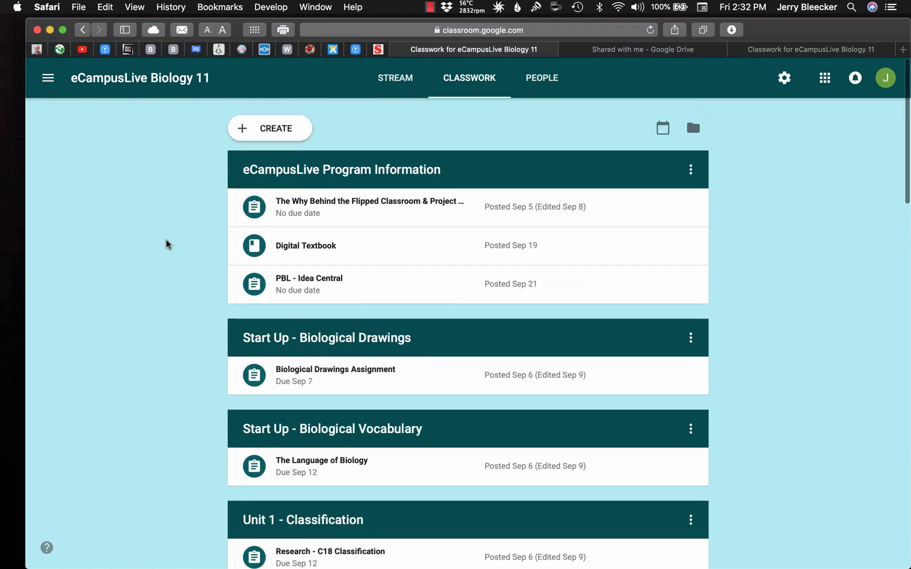
Create a new assignment for all students with the title "Unit 6 - Arthropoda"
left_click(267, 122)
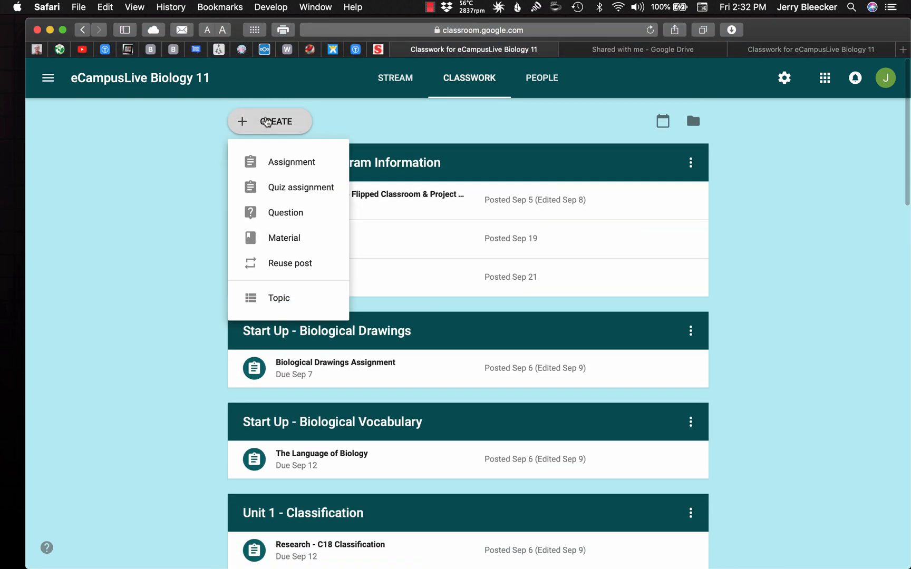
left_click(280, 163)
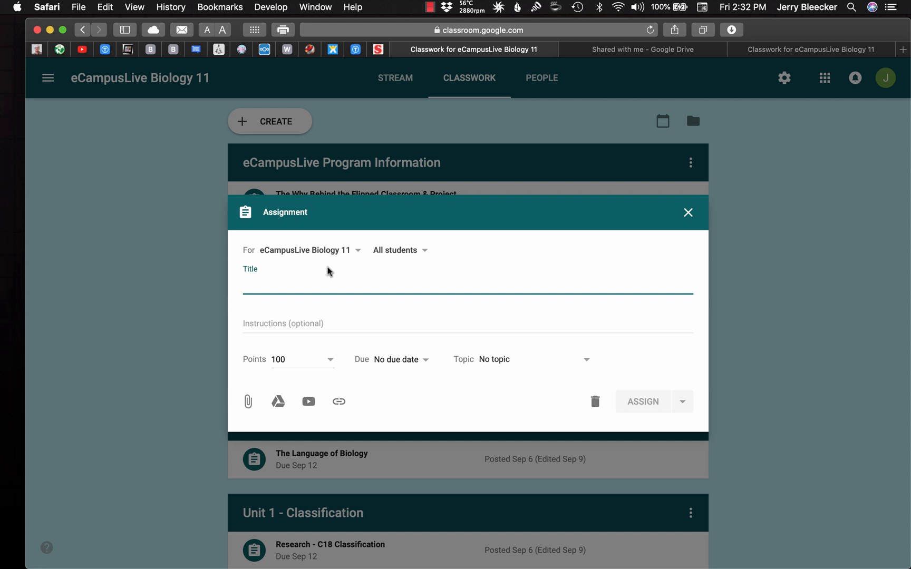
type("Art")
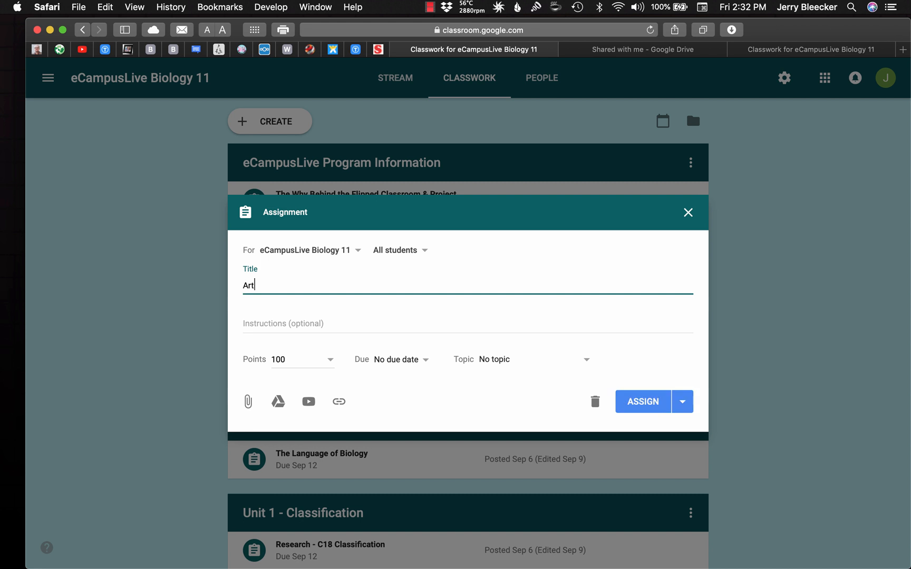
type("hropods")
key("BackSpace")
key("BackSpace")
key("BackSpace")
key("BackSpace")
key("BackSpace")
key("BackSpace")
key("BackSpace")
key("BackSpace")
key("BackSpace")
key("BackSpace")
type("Unit 6 - Arthropoda")
left_click(264, 315)
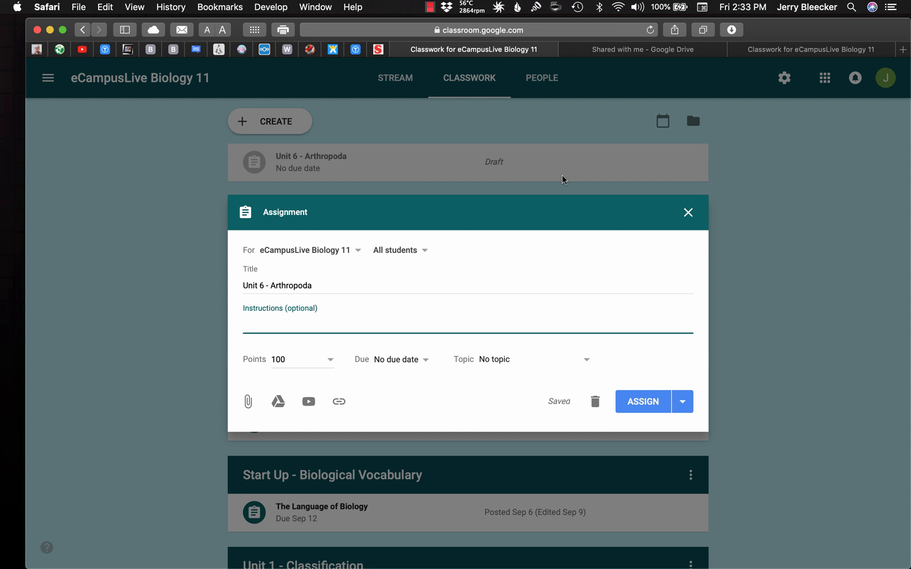
Check the existing topic list and change the unit number in the assignment title to 7
left_click(509, 361)
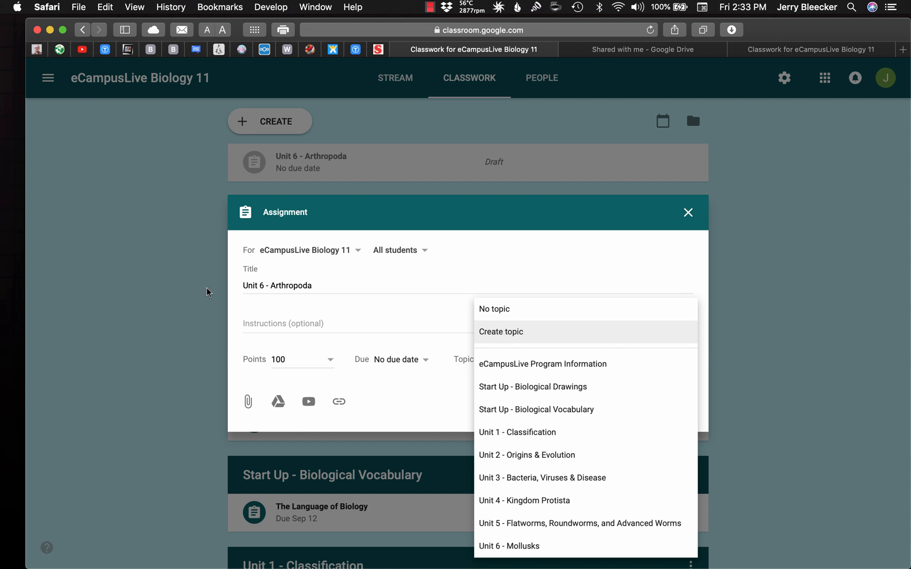
left_click(255, 283)
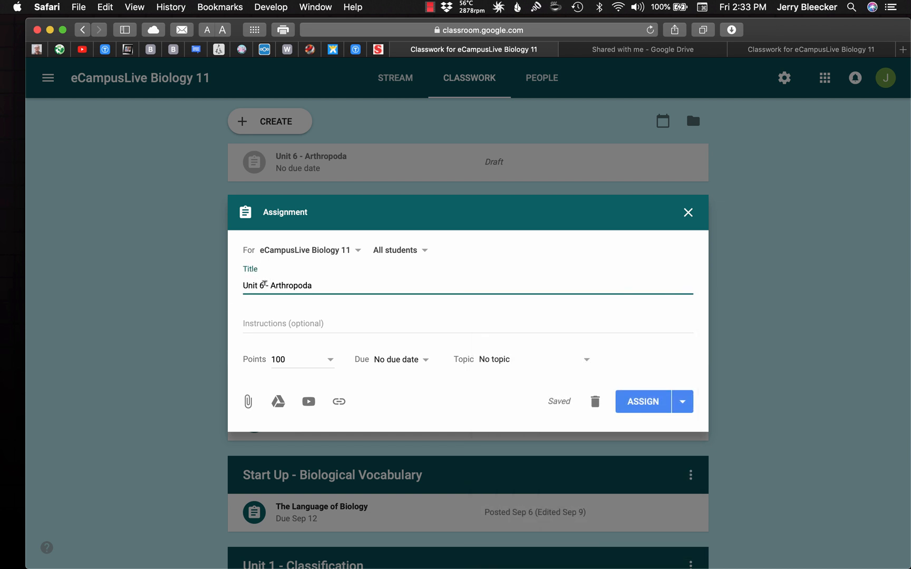
double_click(263, 284)
type("7")
Create a new topic named "Unit 7 - Arthropoda" for the assignment
left_click(494, 360)
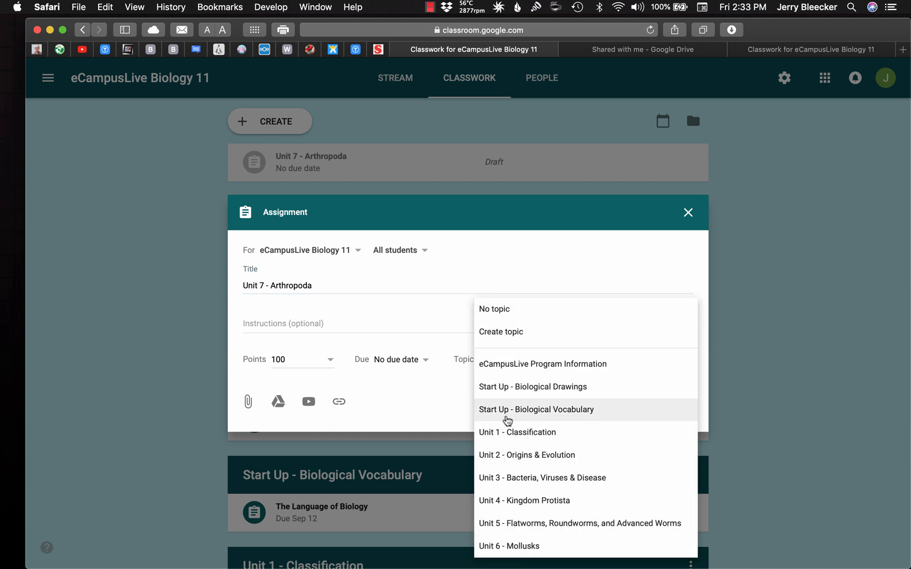
left_click(506, 334)
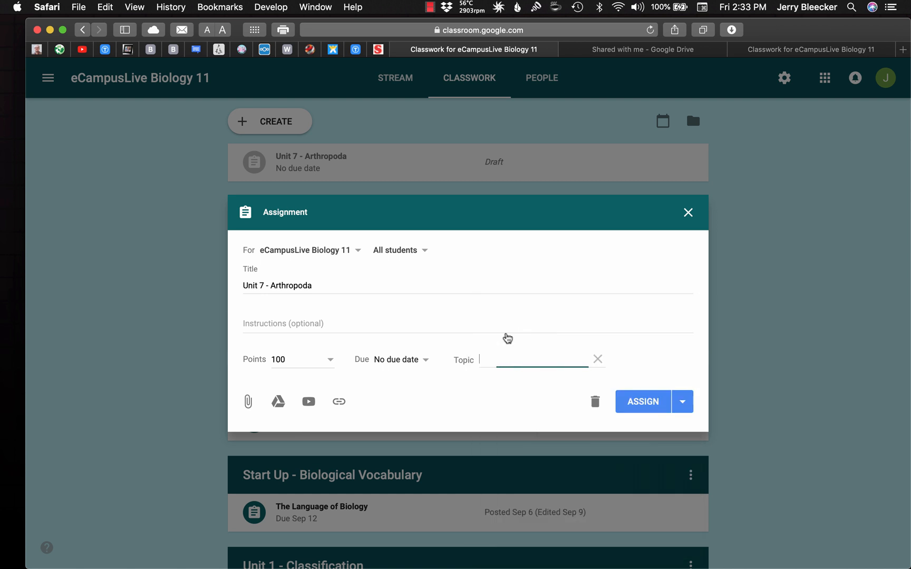
type("Unit 7 - Arthropoda")
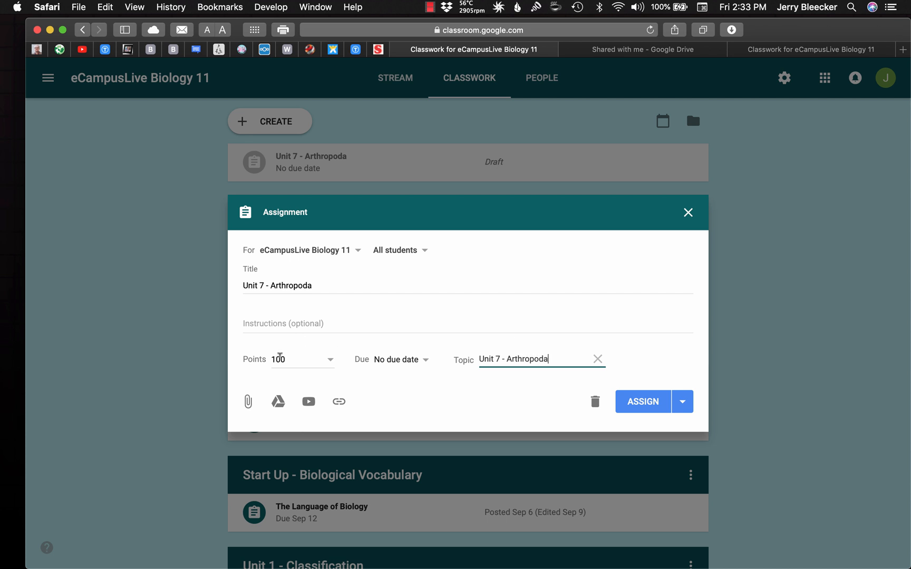
Make the assignment ungraded and set its due date to Dec 21, 2018
left_click(279, 356)
left_click(304, 387)
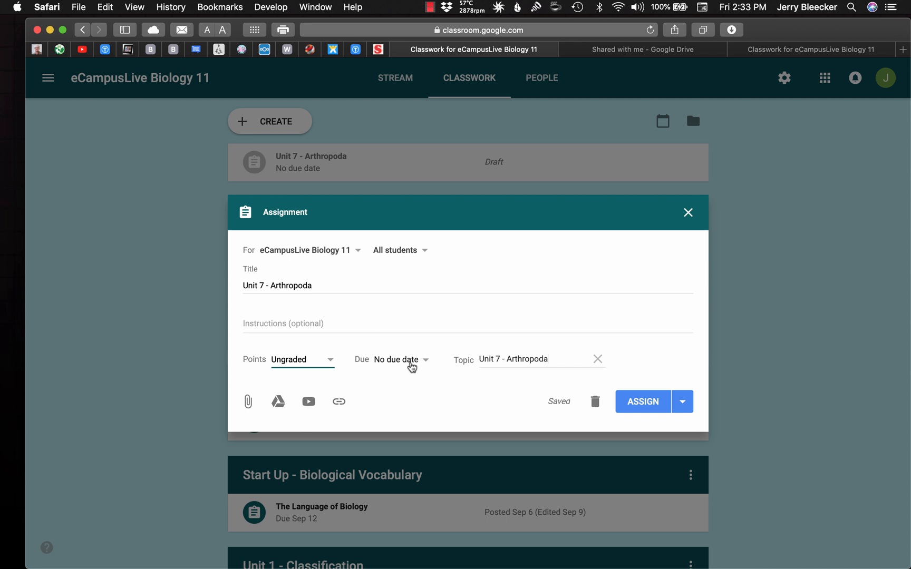
left_click(410, 364)
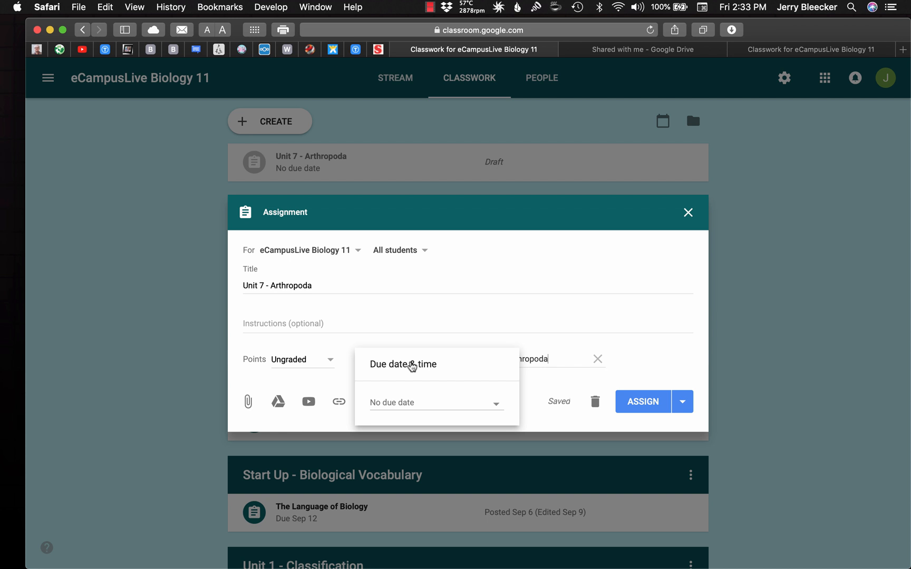
left_click(465, 404)
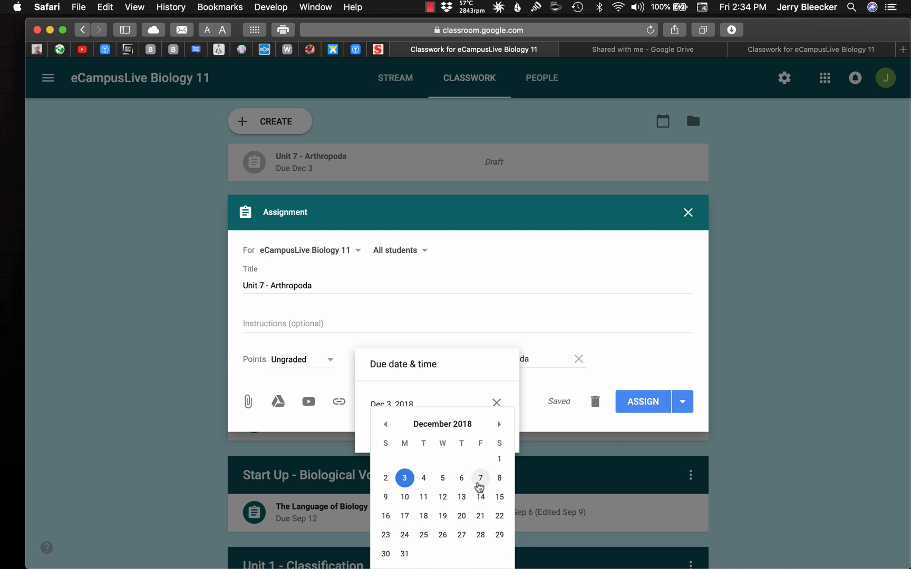
left_click(480, 516)
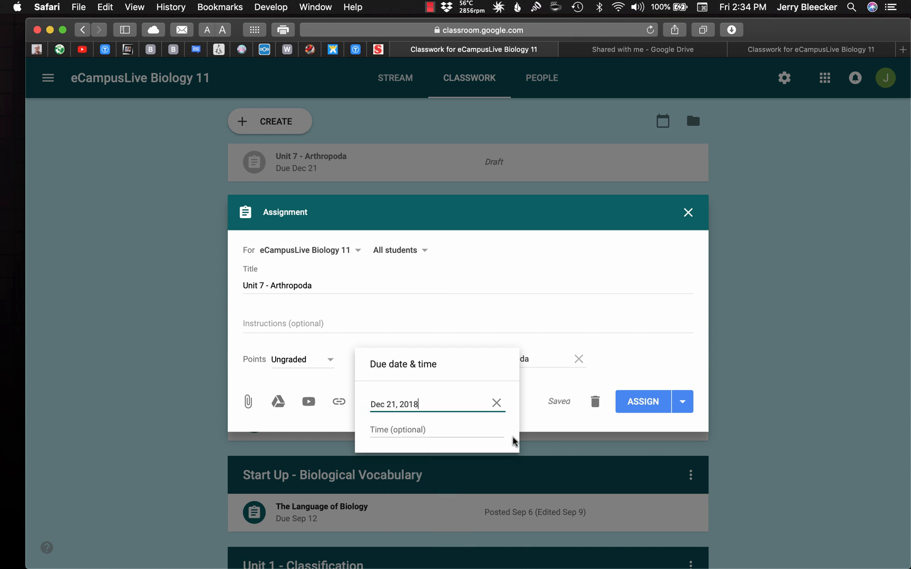
left_click(572, 419)
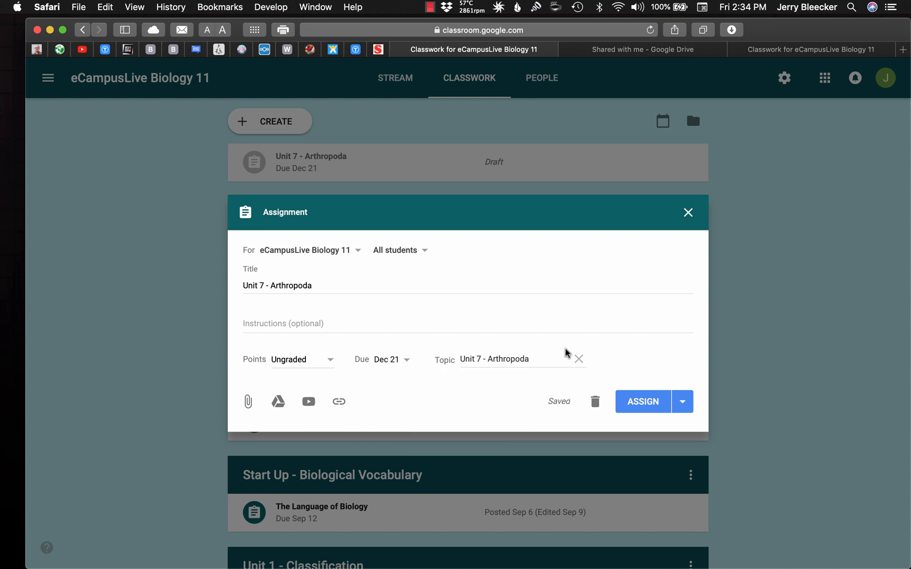
Assign the Unit 7 - Arthropoda assignment to the class and review its topic options and submission overview
left_click(642, 404)
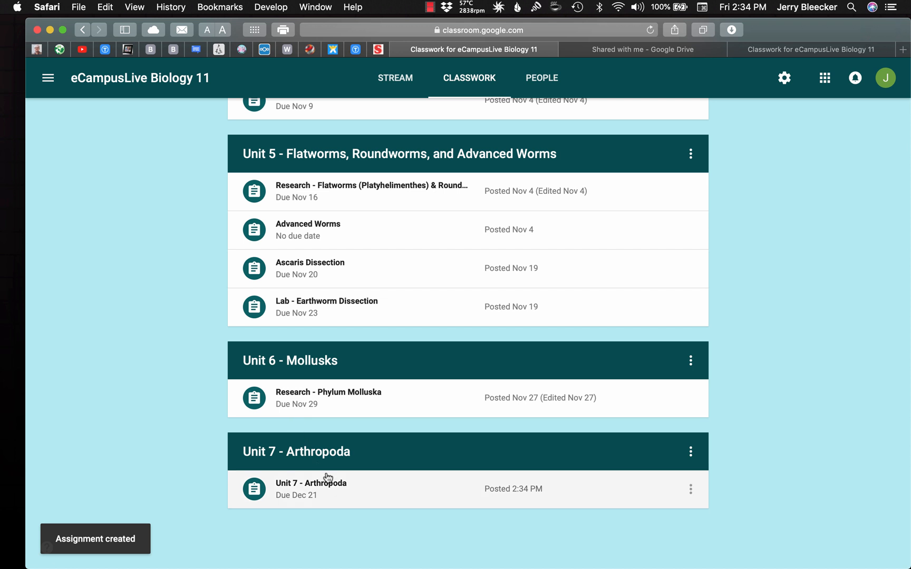
scroll(773, 470, "down", 1)
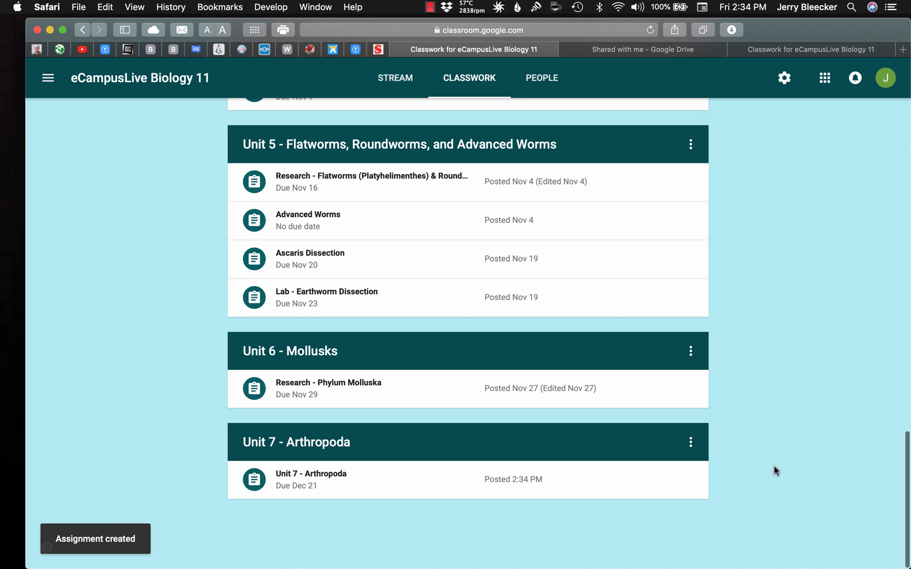
left_click(690, 452)
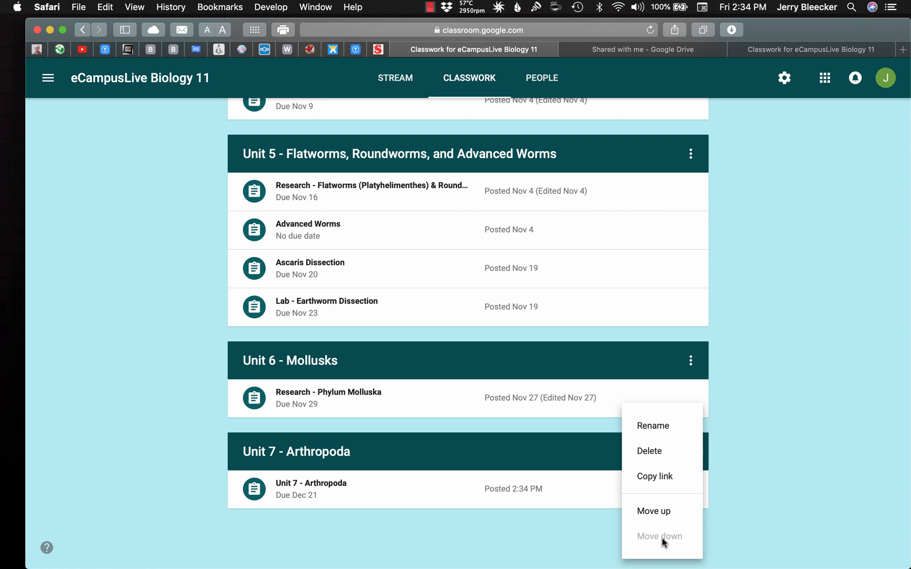
left_click(759, 484)
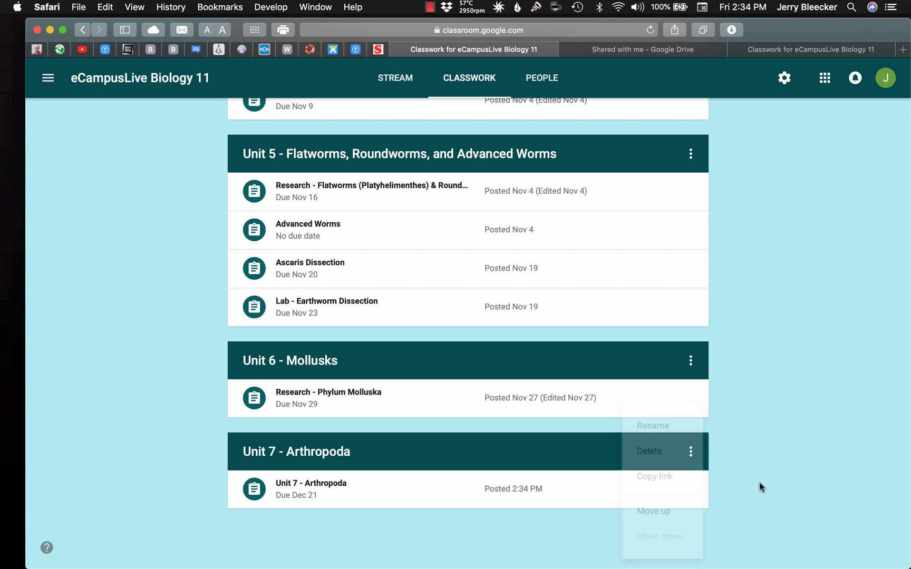
left_click(598, 500)
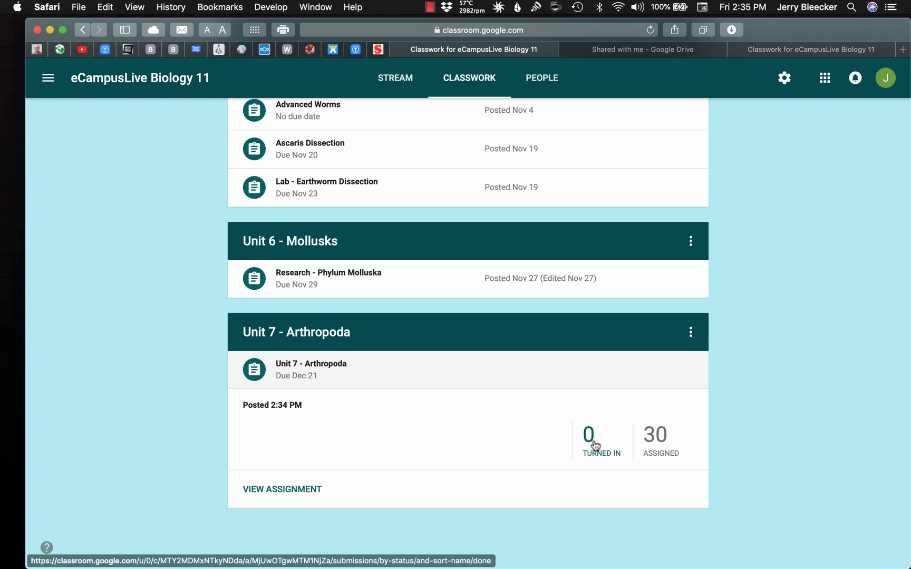
left_click(555, 378)
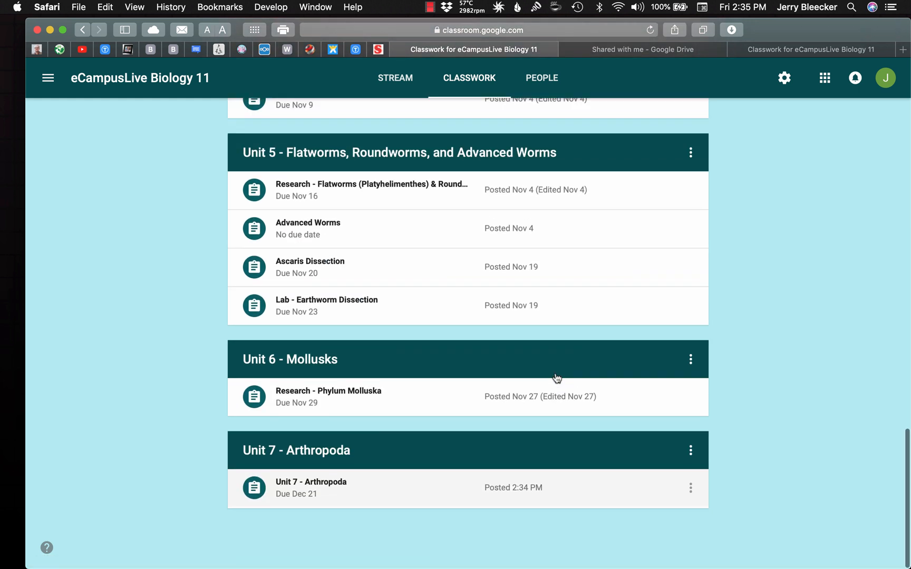
Examine the description, videos and PDFs attached to the Research - Chapter 20 Kingdom Protista assignment in Unit 4
scroll(555, 377, "up", 5)
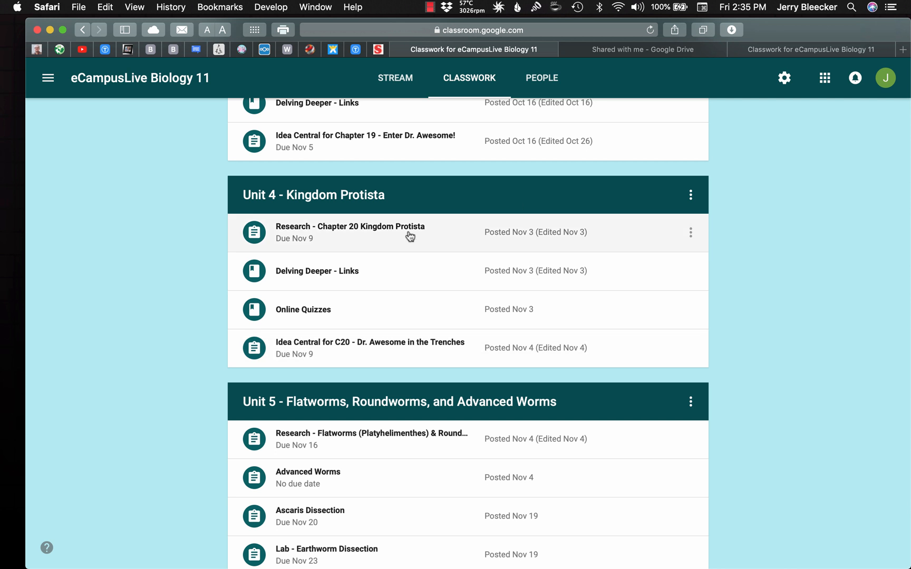
left_click(454, 241)
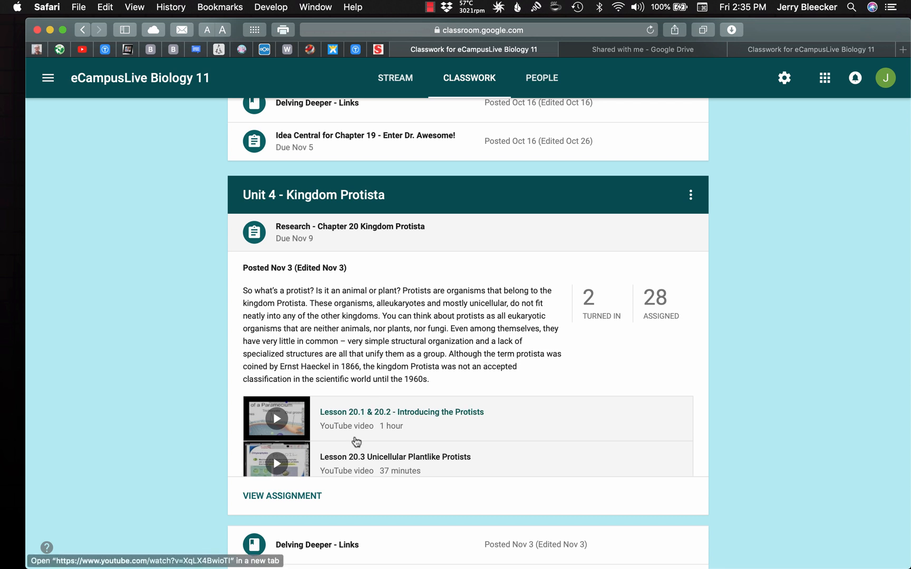
scroll(356, 442, "down", 4)
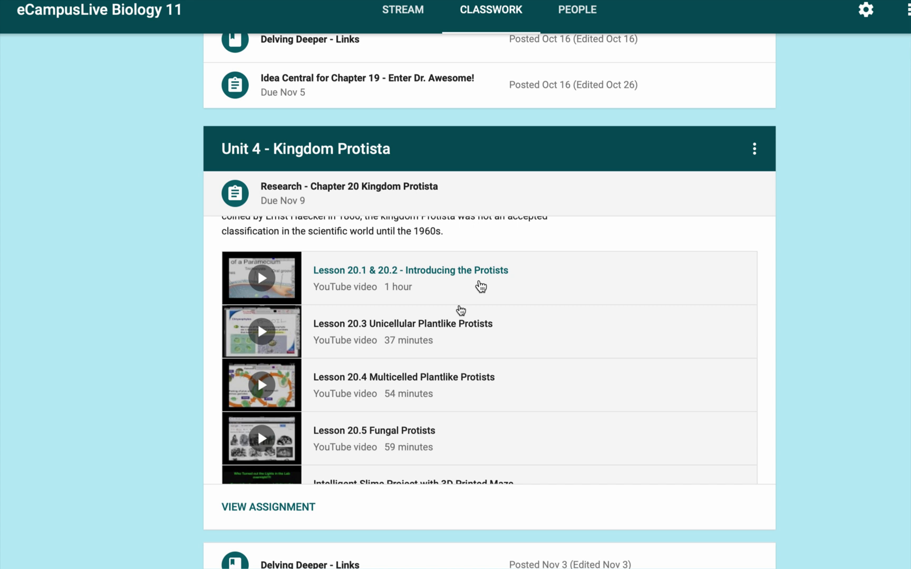
scroll(480, 286, "down", 3)
scroll(480, 287, "down", 2)
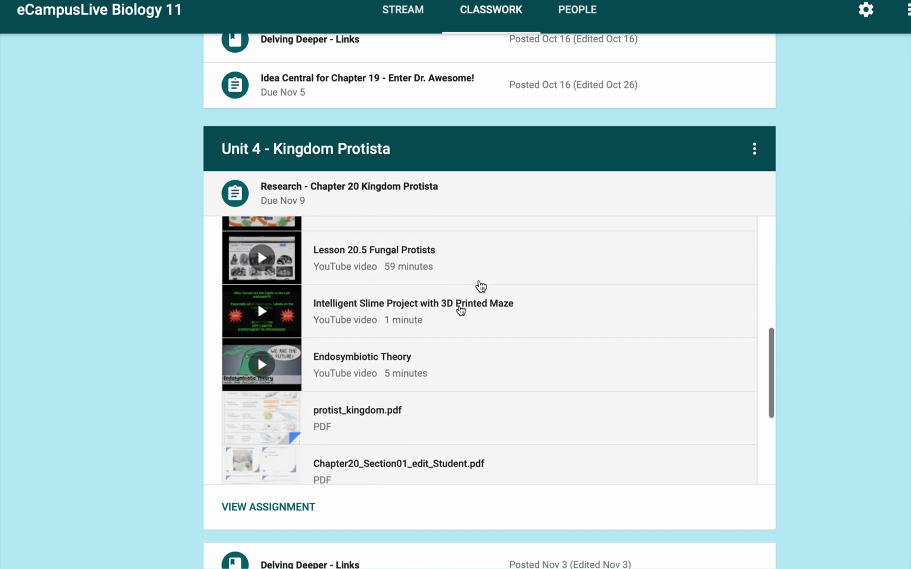
scroll(480, 286, "down", 2)
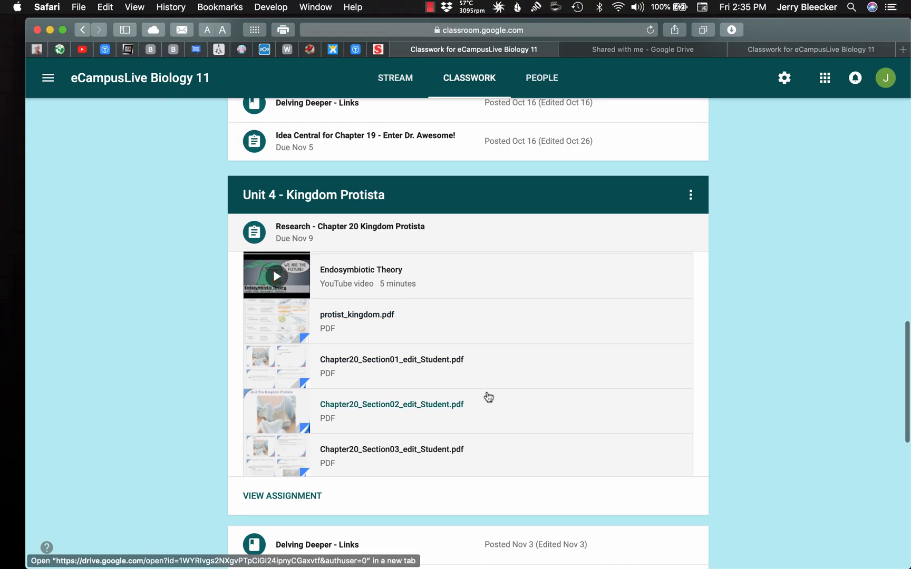
scroll(514, 388, "down", 2)
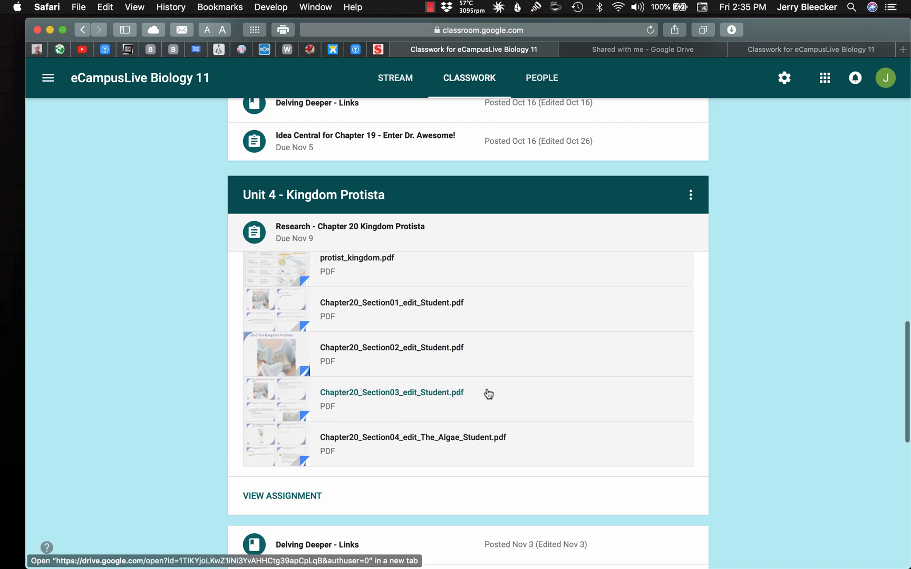
left_click(521, 240)
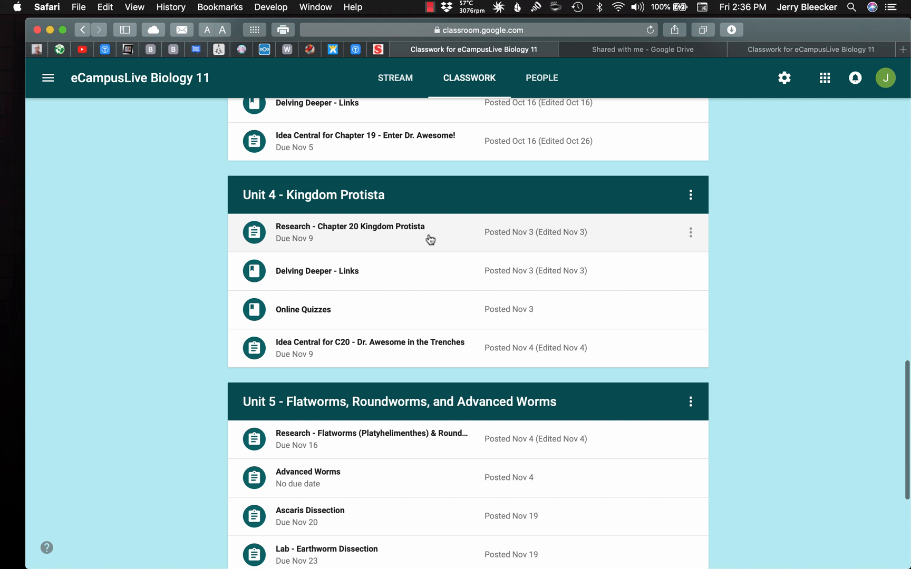
Review the videos and links in Unit 4's Delving Deeper - Links material and the quiz links in Online Quizzes
left_click(422, 271)
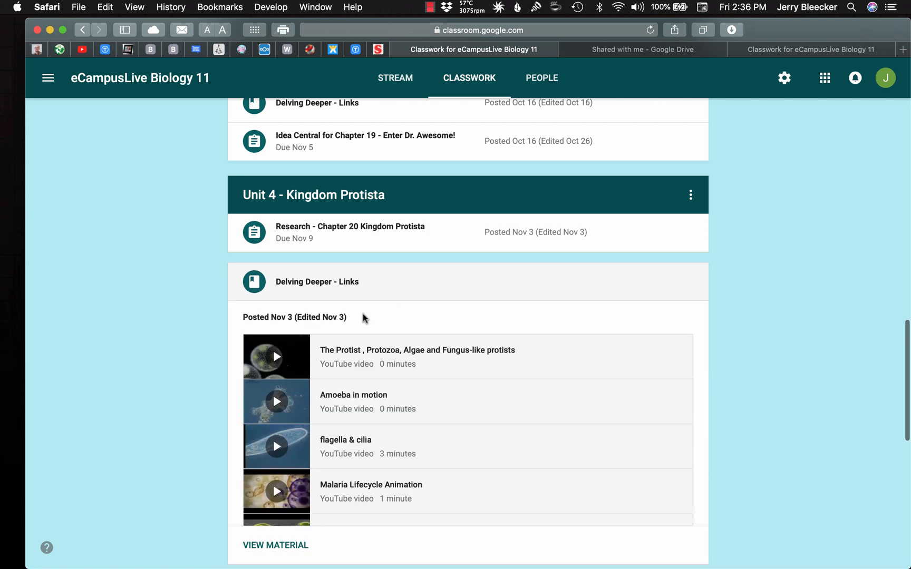
scroll(375, 462, "down", 1)
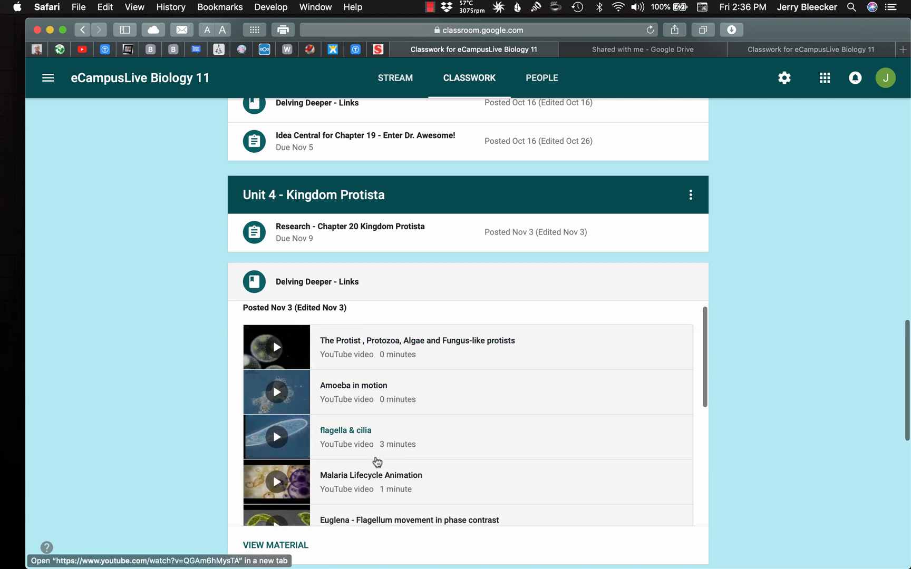
scroll(376, 461, "down", 8)
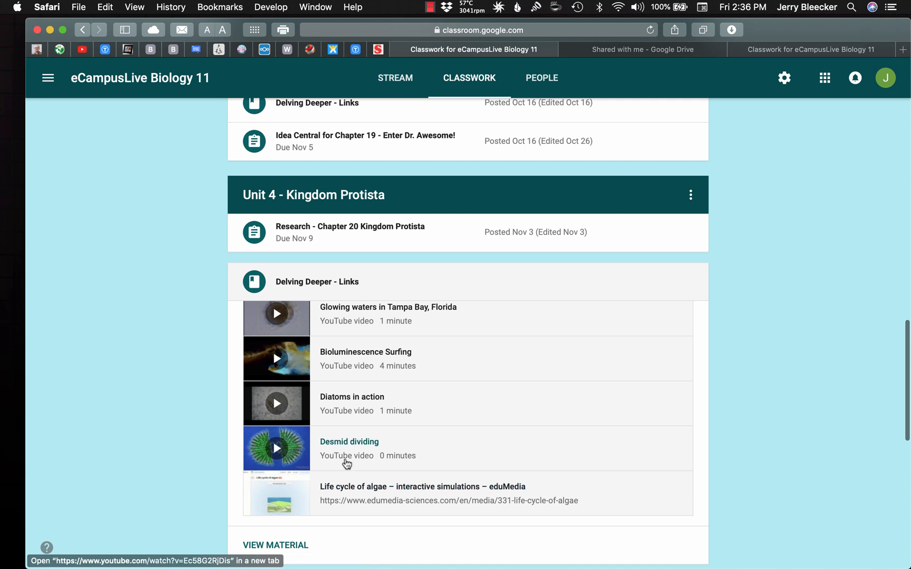
scroll(417, 464, "down", 2)
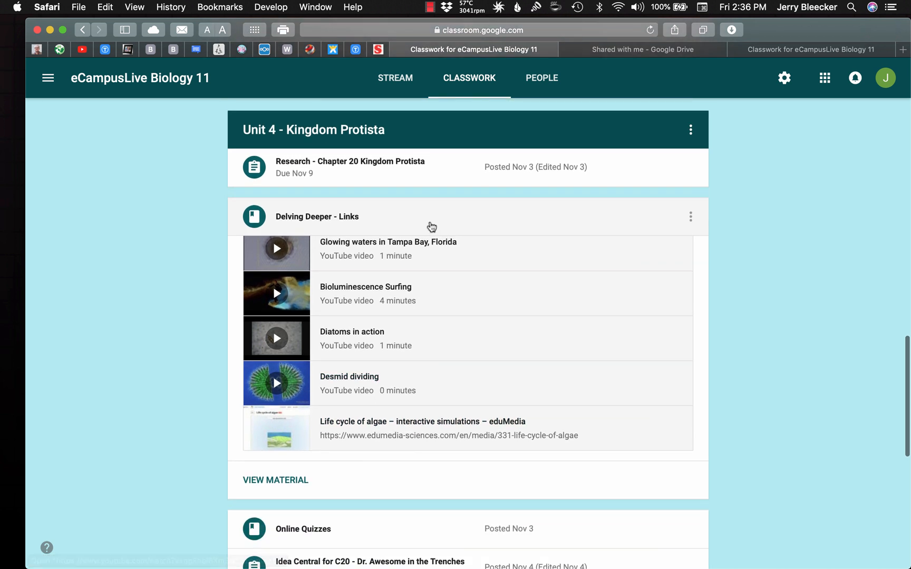
left_click(431, 226)
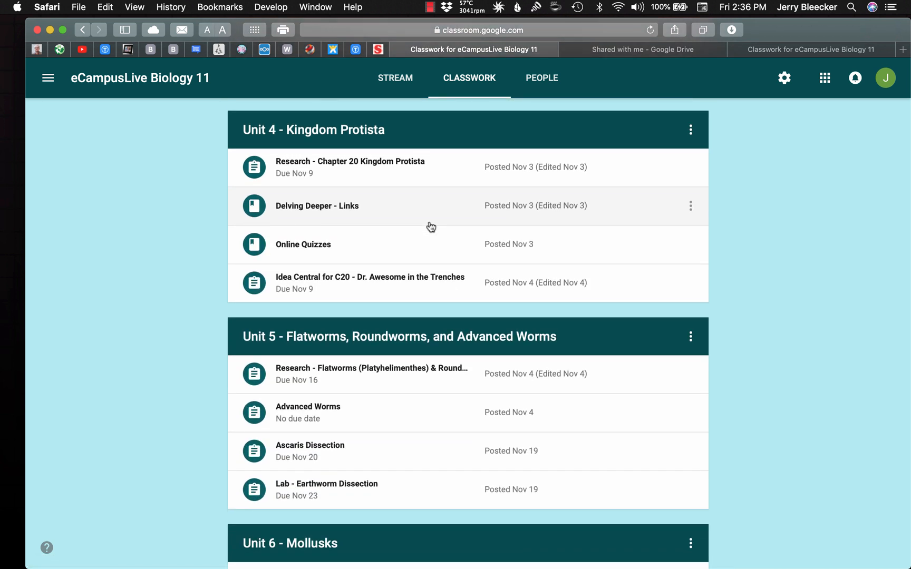
left_click(410, 249)
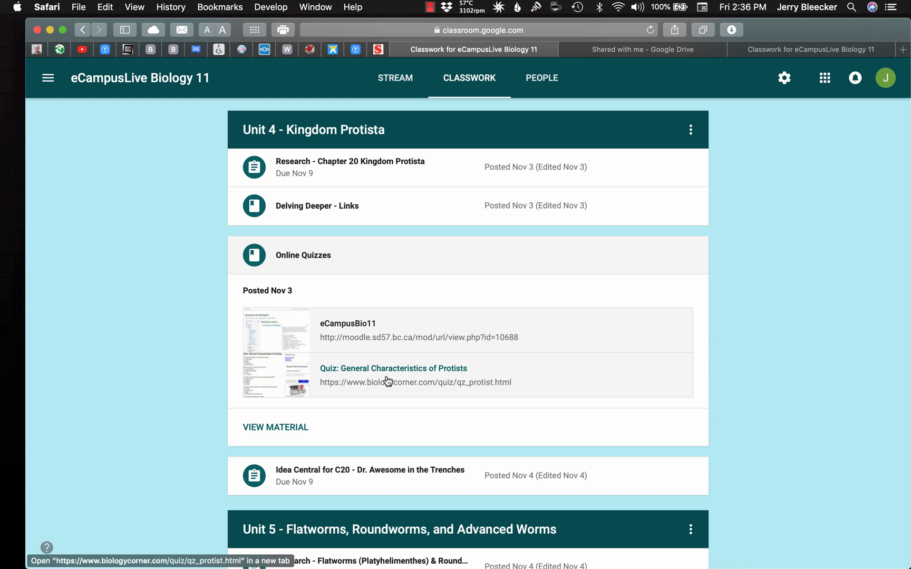
left_click(383, 264)
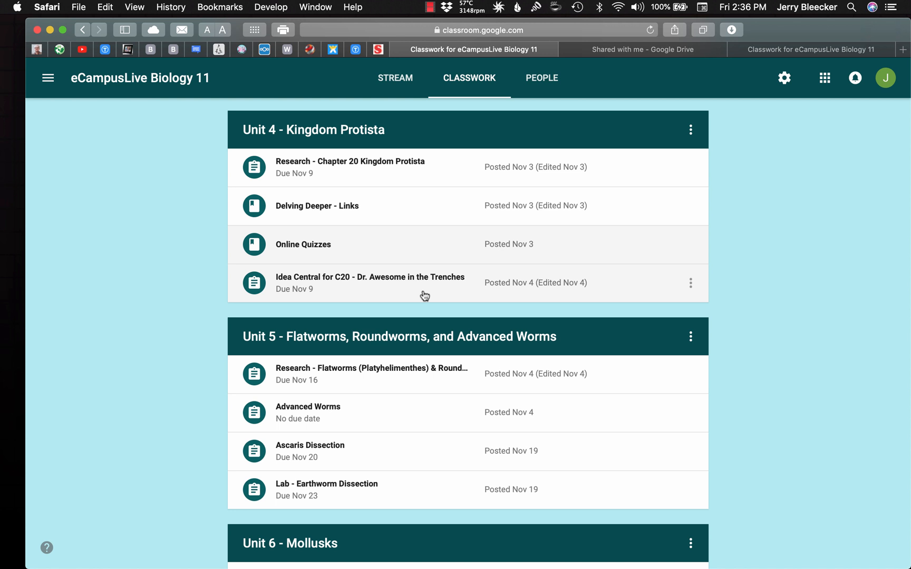
Read eCL - Chapter 20 Protist Disease Scenarios.pdf attached to Unit 4's Idea Central for C20 assignment, then close the file and collapse the assignment
left_click(424, 295)
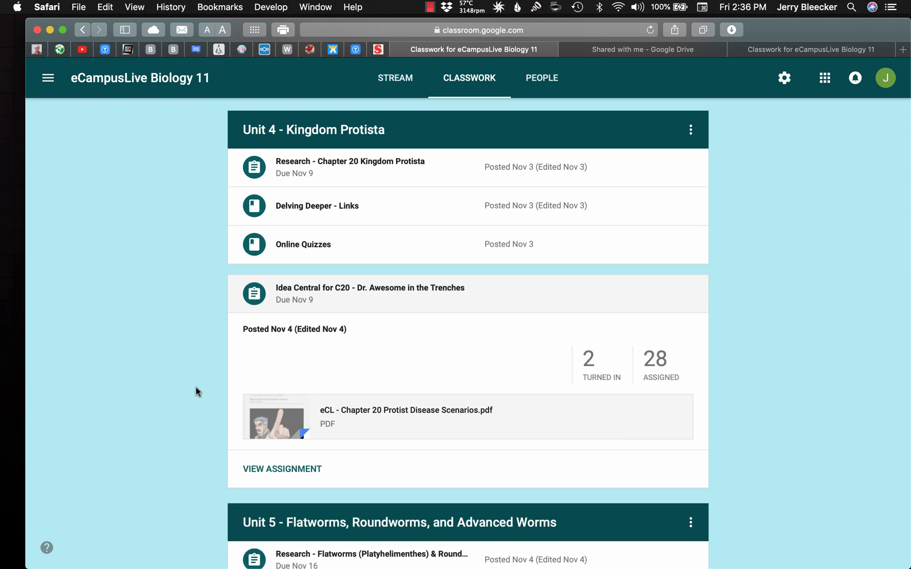
scroll(196, 387, "down", 3)
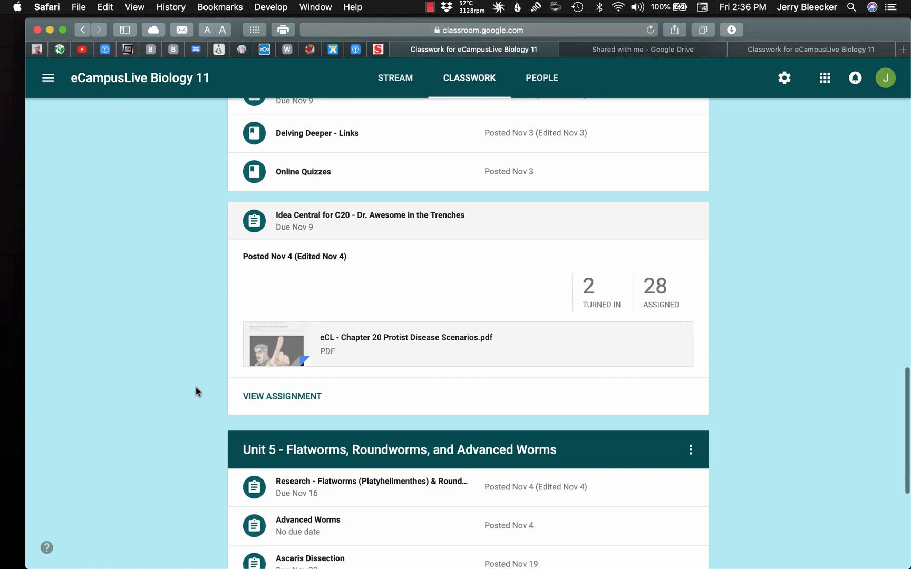
scroll(412, 358, "up", 1)
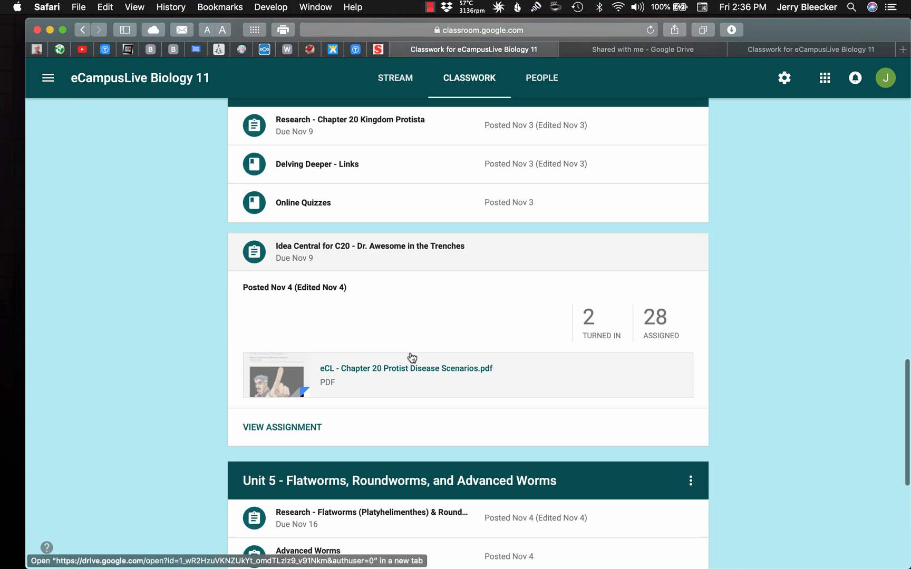
left_click(433, 381)
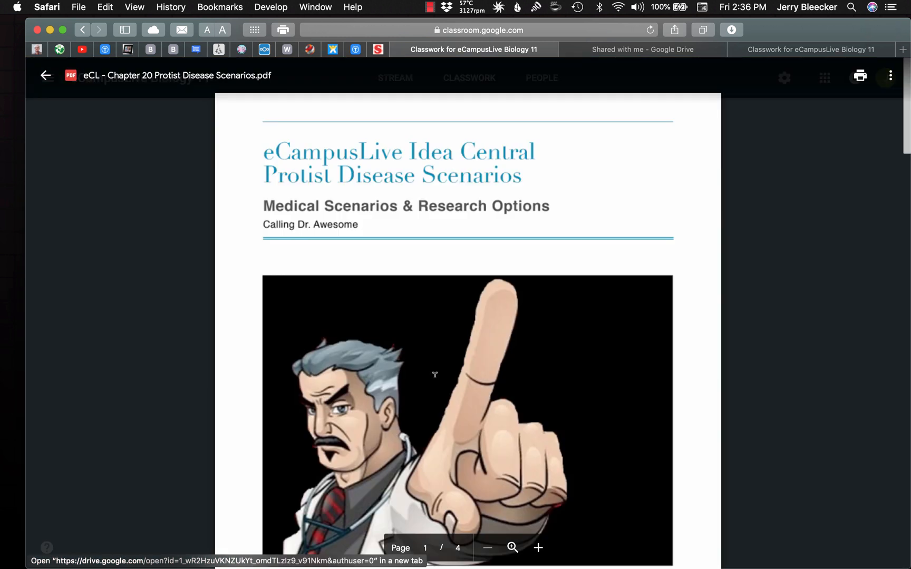
scroll(434, 374, "down", 5)
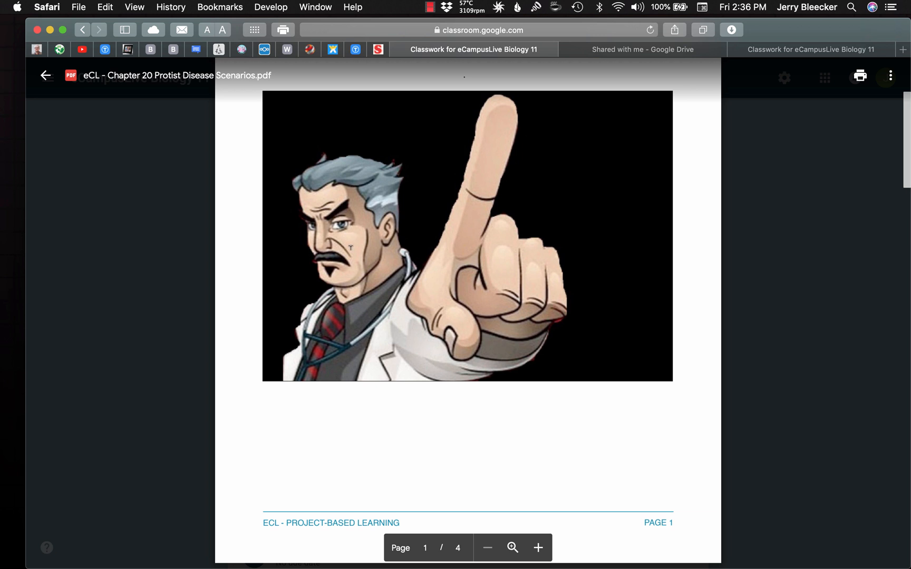
scroll(414, 322, "down", 3)
scroll(415, 323, "down", 8)
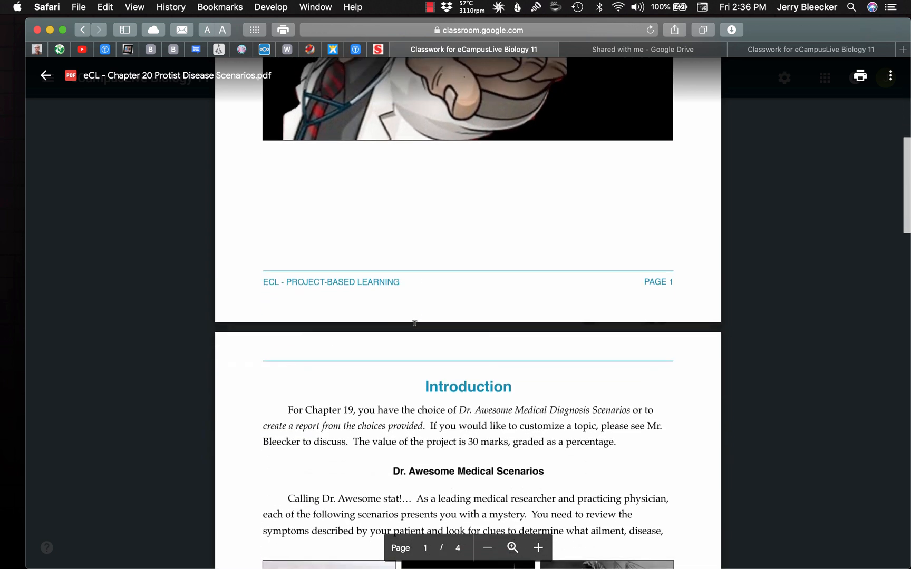
scroll(414, 323, "down", 2)
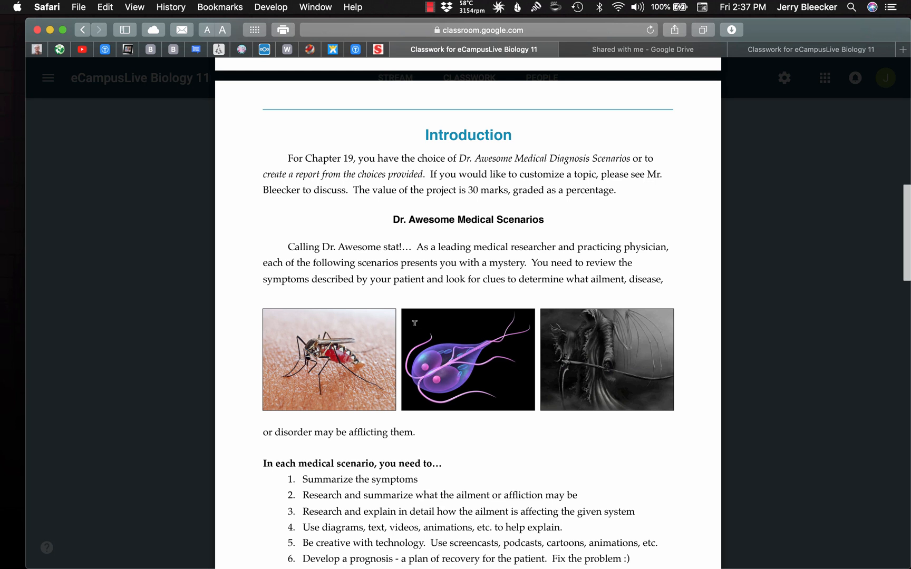
scroll(415, 322, "down", 5)
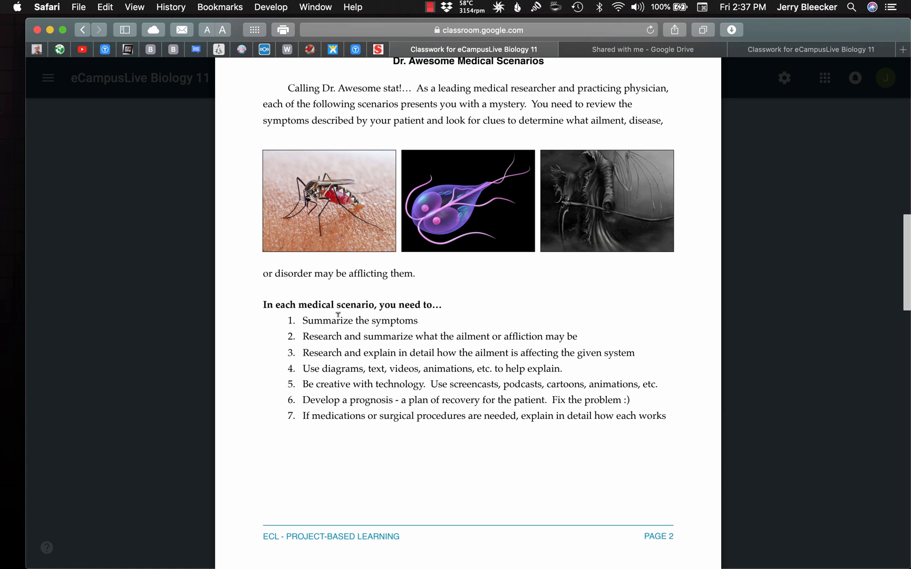
scroll(338, 314, "down", 8)
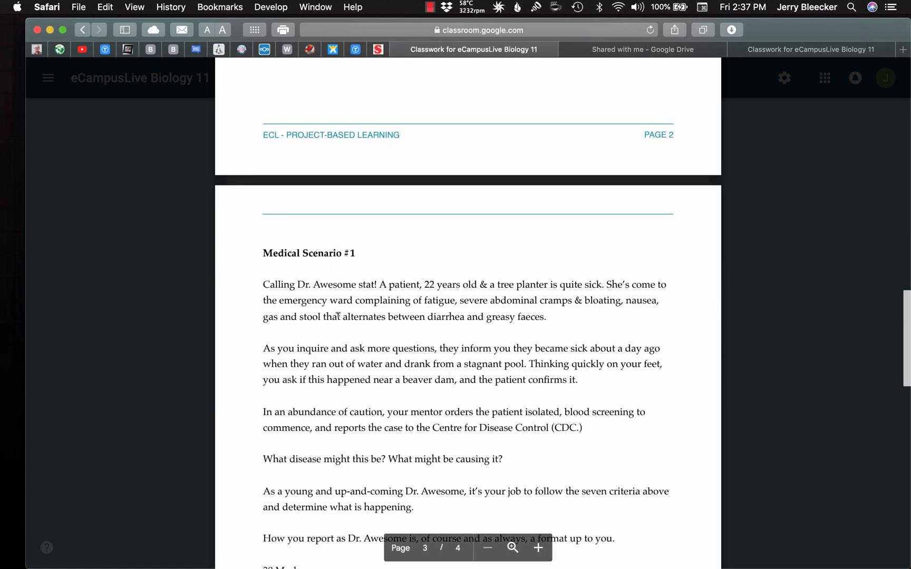
scroll(337, 315, "down", 3)
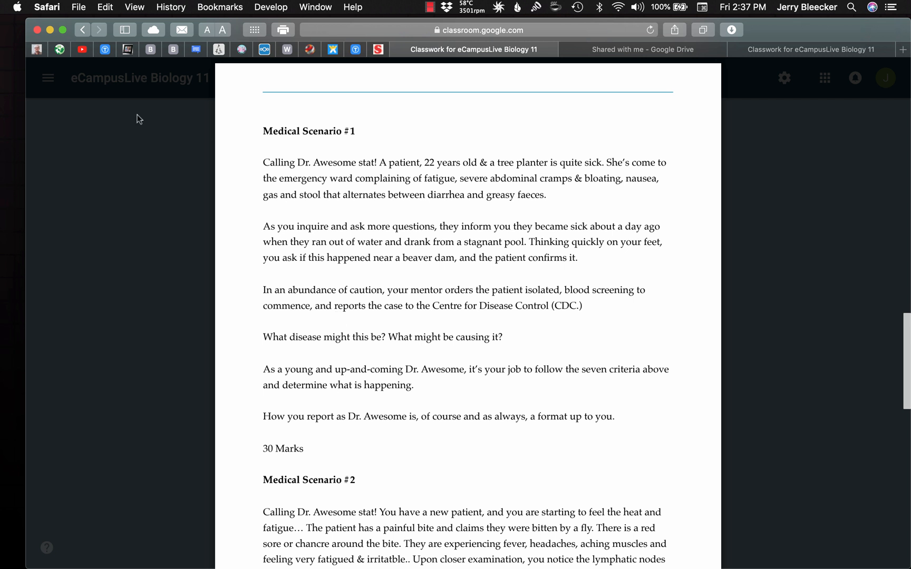
left_click(44, 75)
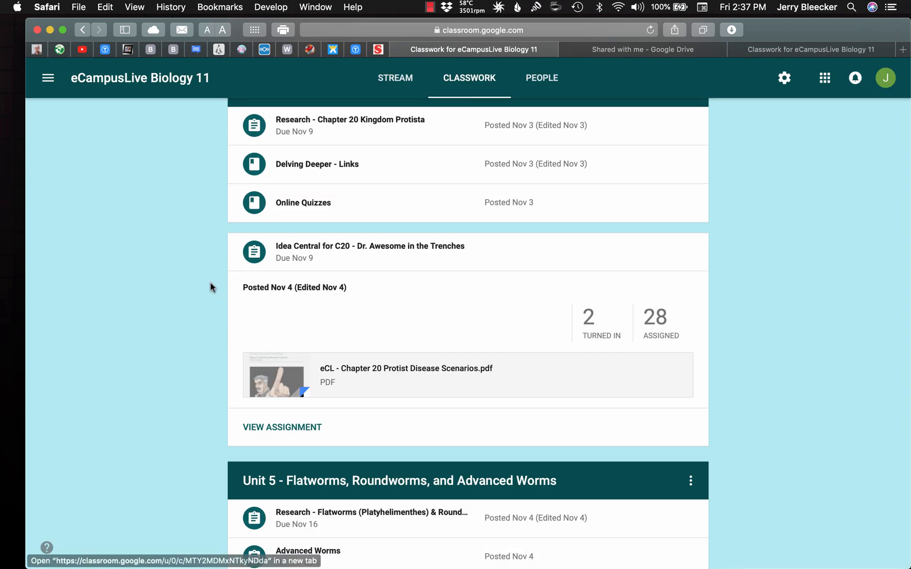
left_click(510, 255)
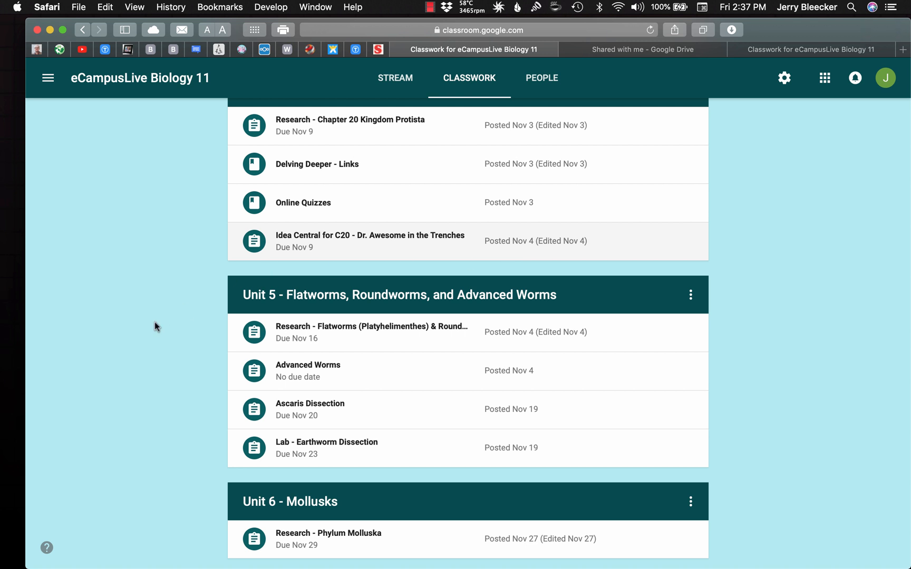
Return to the start of the classwork list and briefly view the navigation list of classes, calendar and to-do
scroll(154, 322, "up", 20)
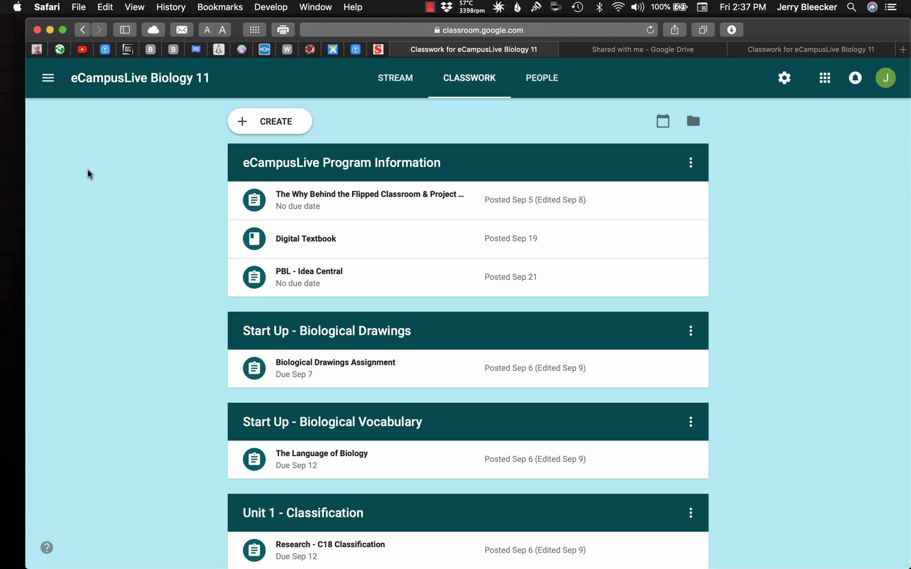
left_click(49, 81)
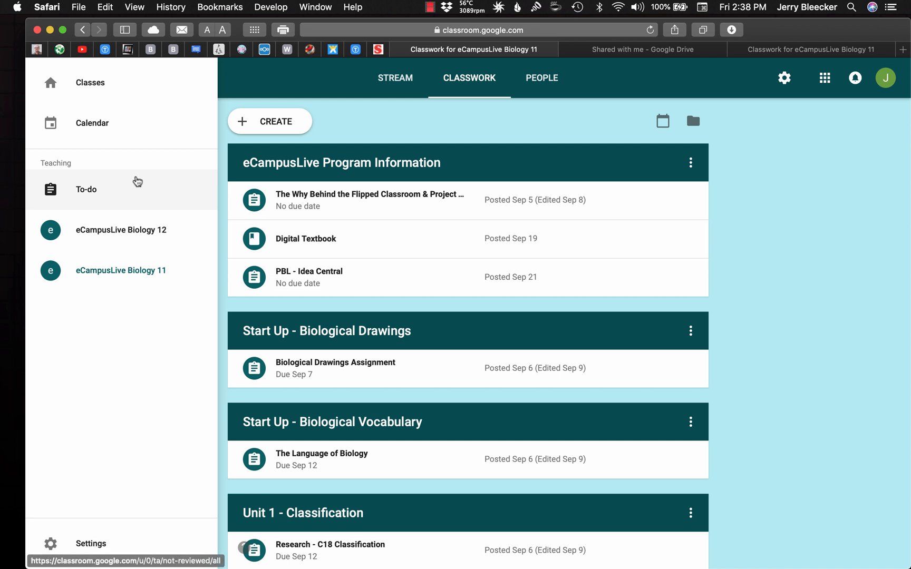
left_click(771, 280)
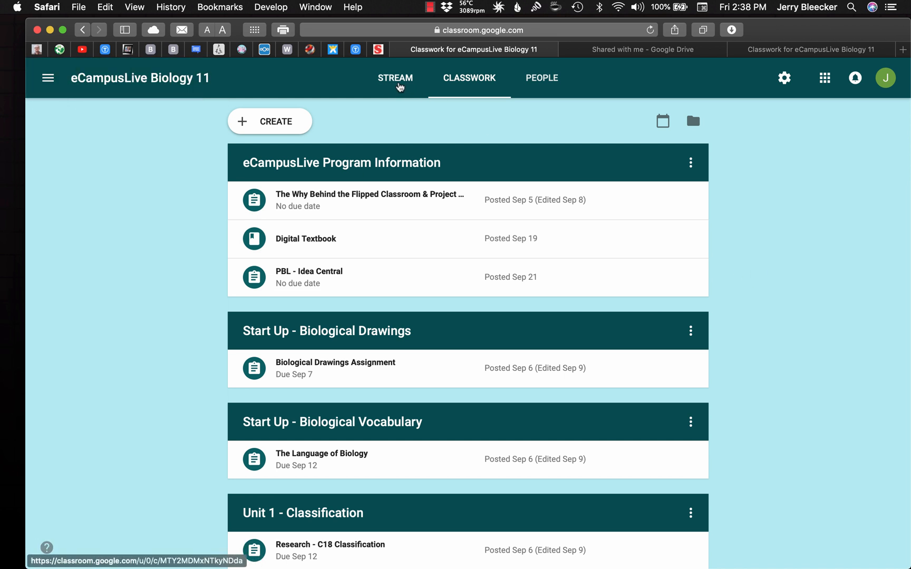
Review the class stream's announcements and the Unit 7 - Arthropoda post, and return to the classwork list
left_click(399, 87)
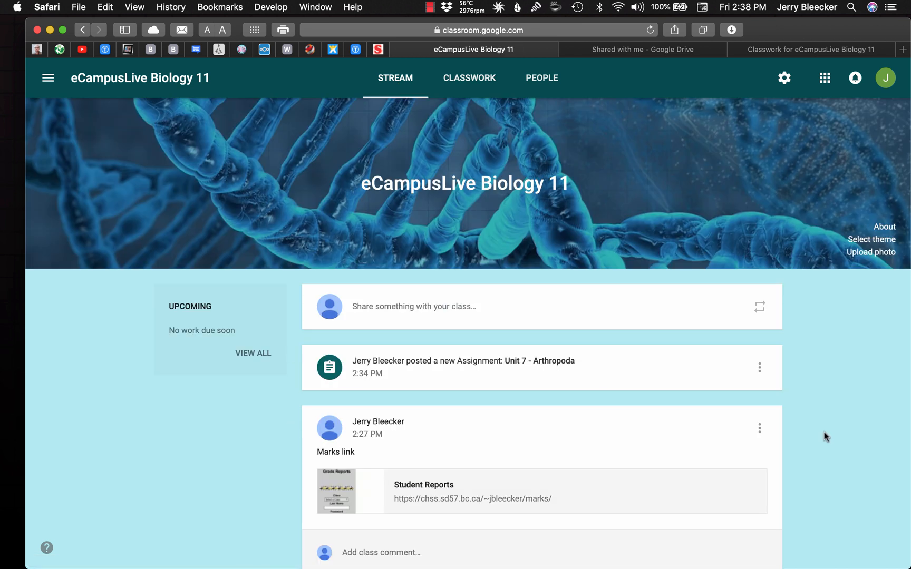
scroll(825, 437, "down", 3)
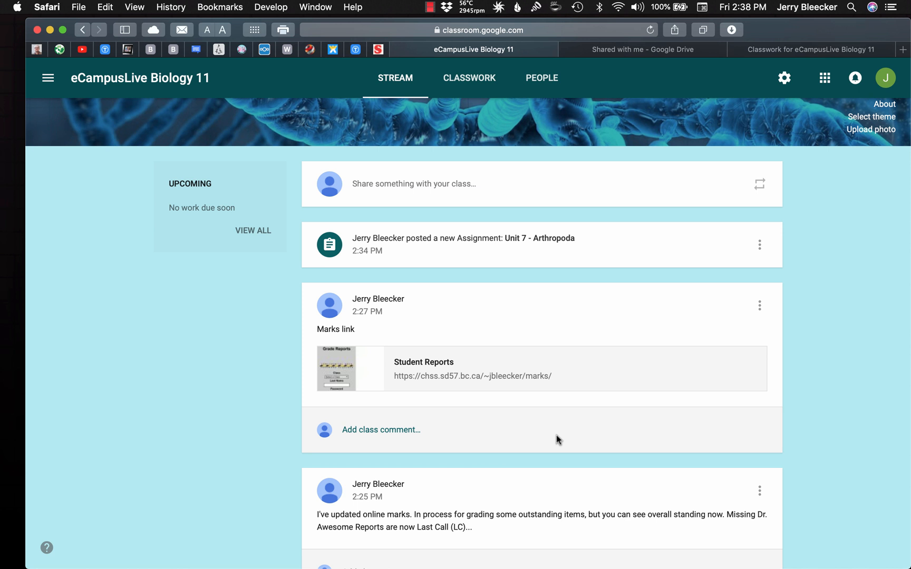
scroll(488, 480, "down", 5)
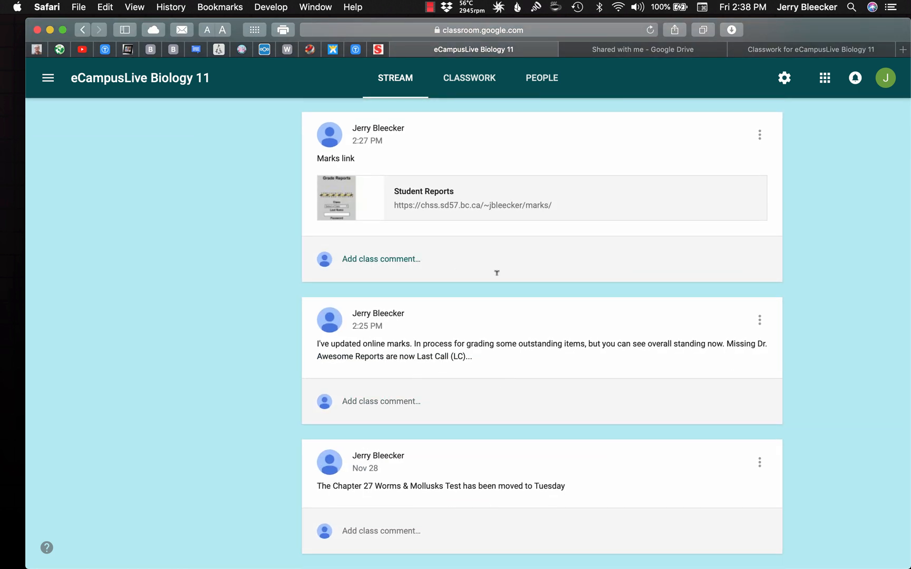
scroll(496, 272, "up", 5)
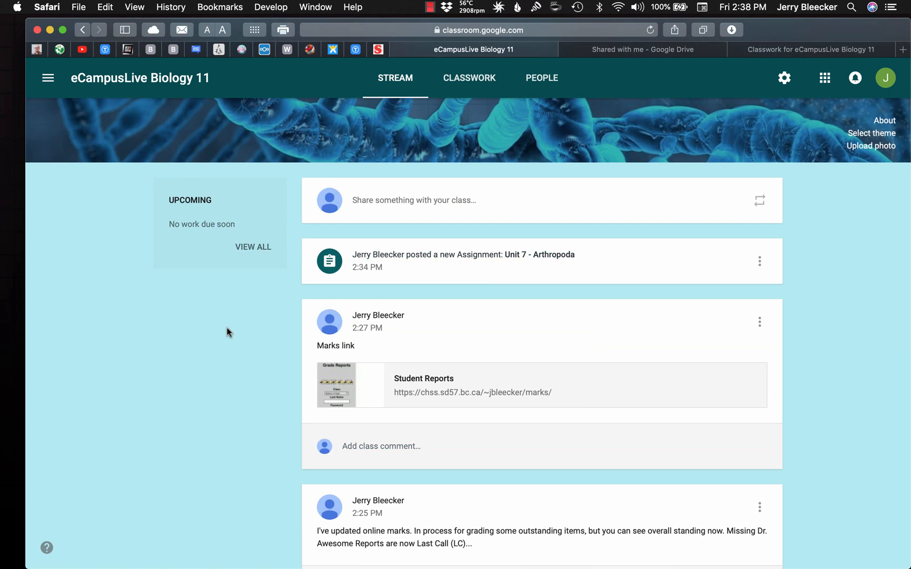
left_click(479, 79)
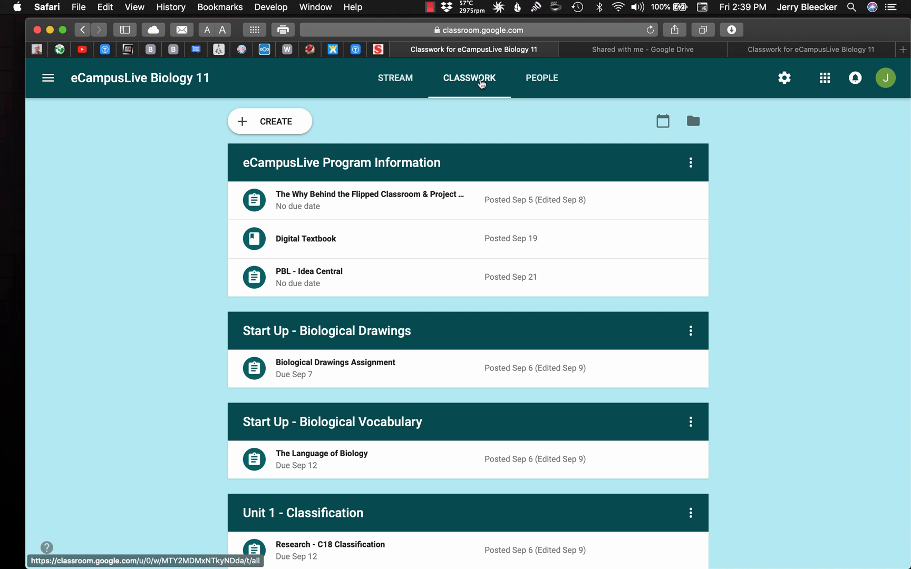
Search Google for "google classroom app" in a new browser tab and show the image results
key("super+t")
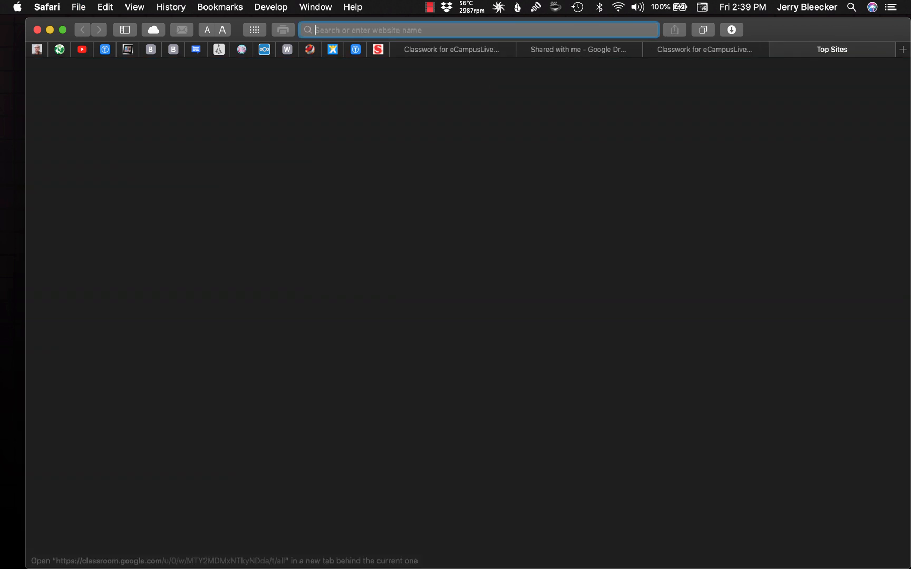
type("google classroom ")
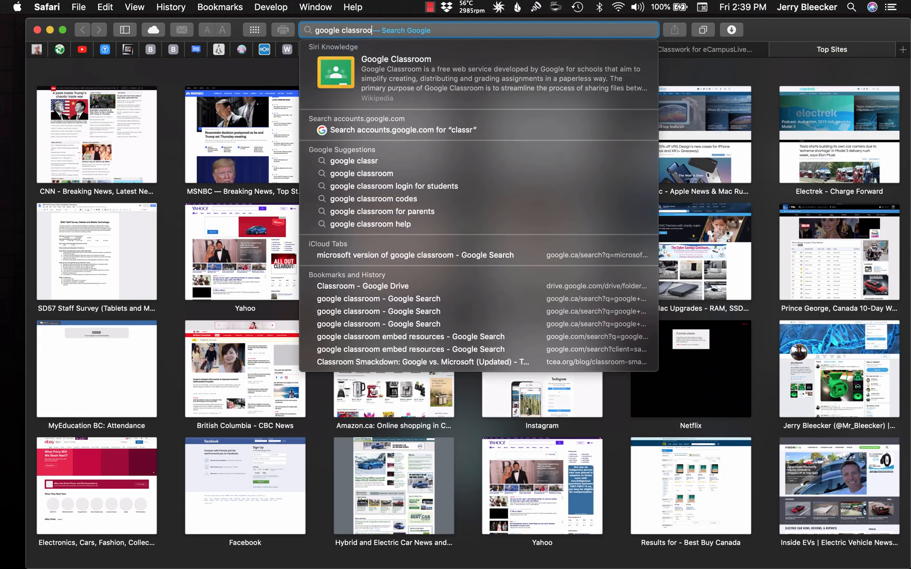
type("app")
key("Return")
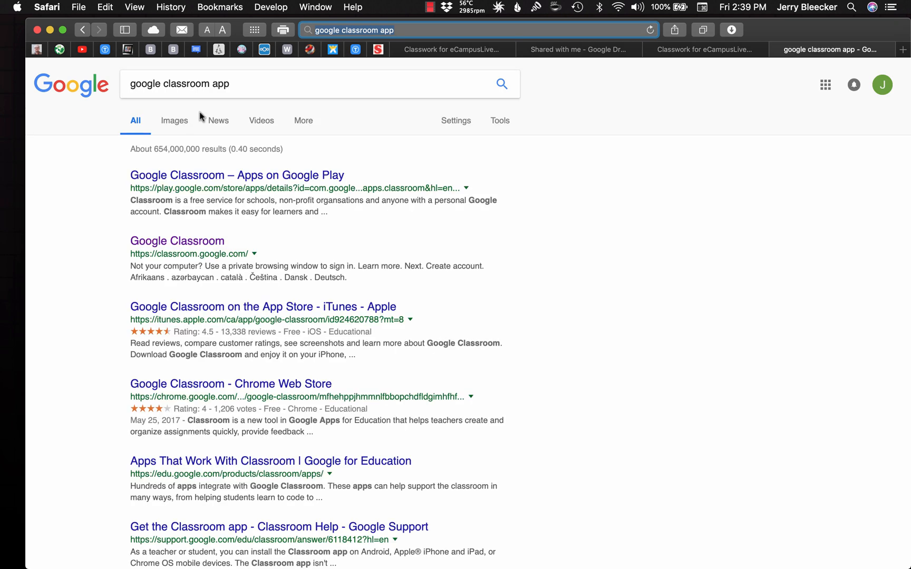
left_click(176, 122)
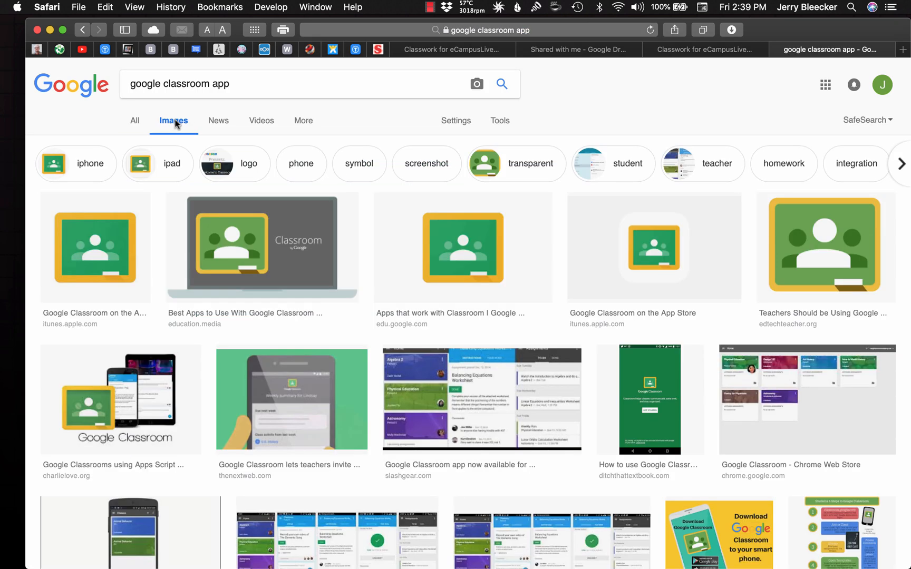
Preview the Ditch That Textbook welcome-screen image and the SlashGear screenshot of the Google Classroom mobile app
scroll(416, 254, "down", 5)
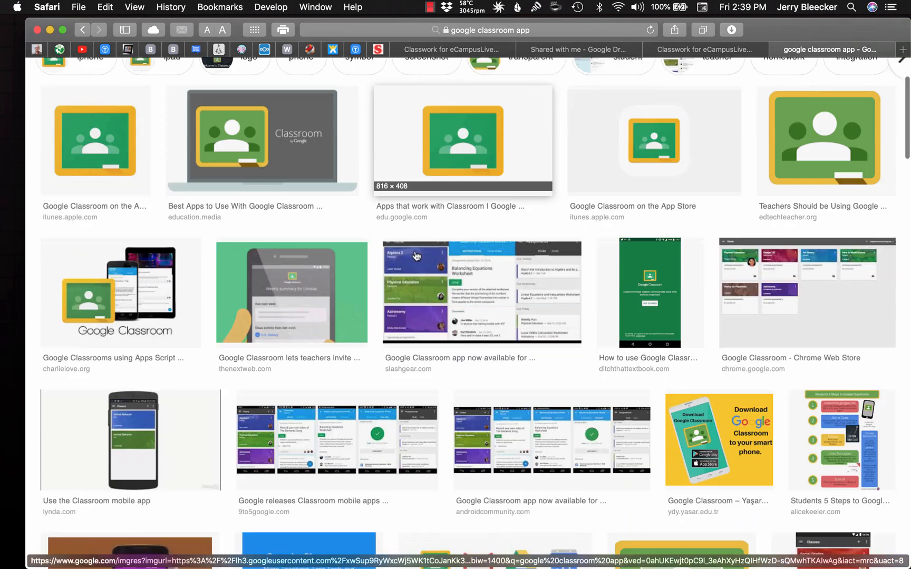
left_click(648, 282)
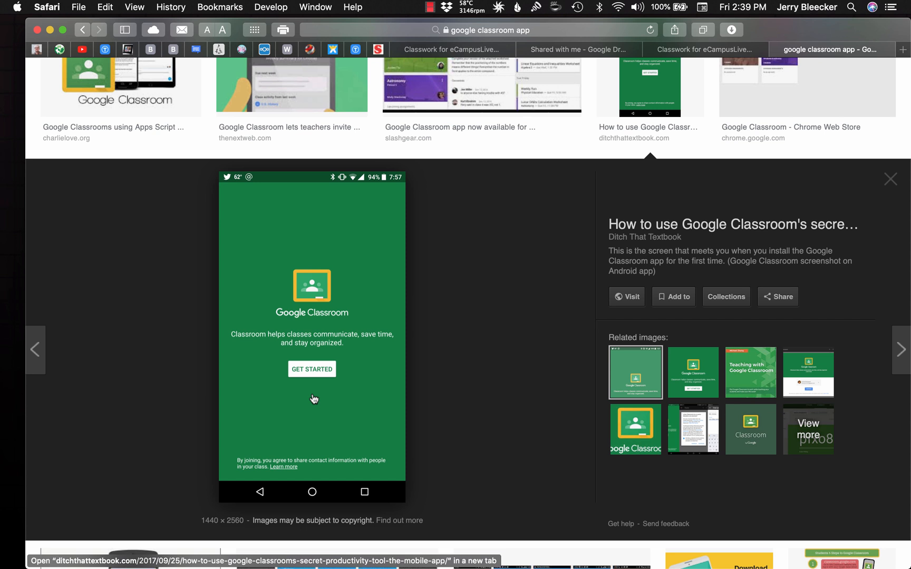
scroll(327, 342, "up", 3)
left_click(413, 151)
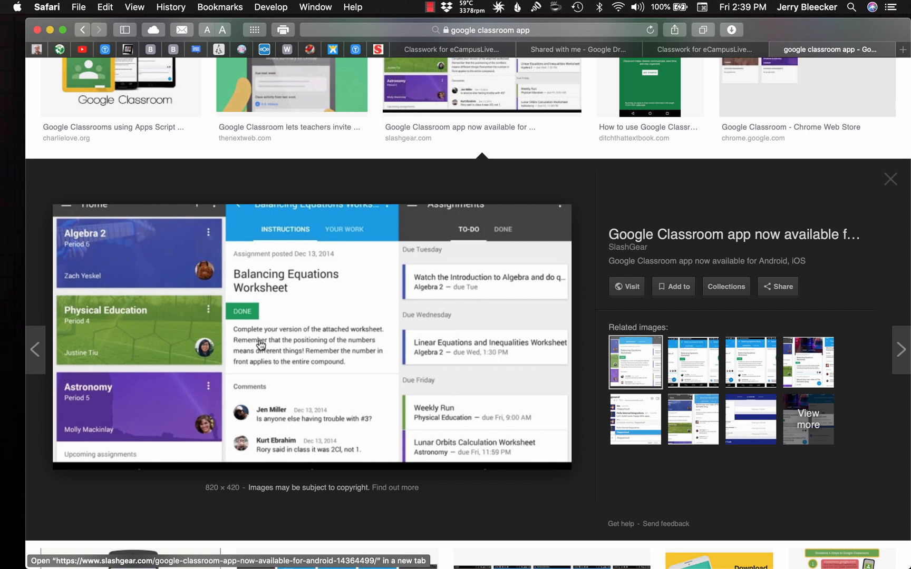
scroll(260, 345, "up", 3)
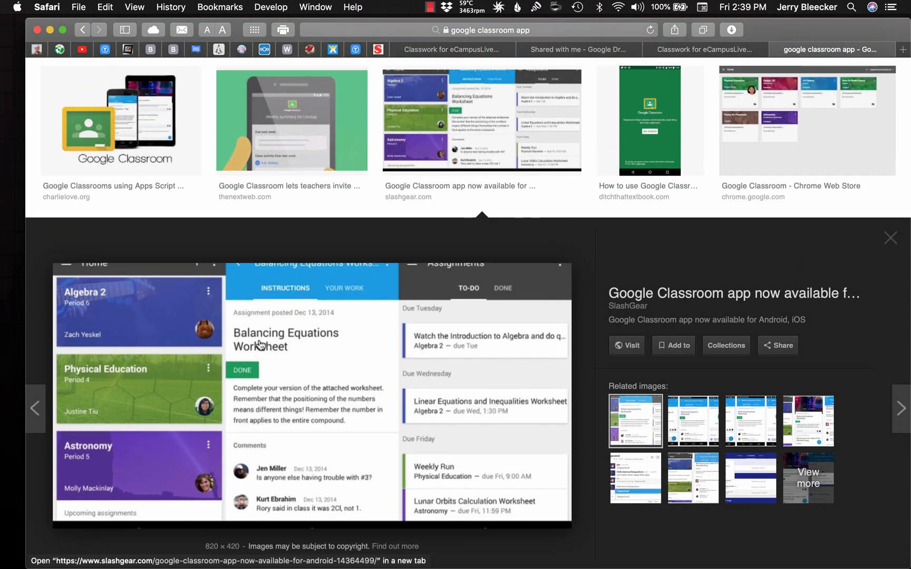
Preview the 9to5Google screenshots of the Classroom mobile app and the TNW weekly summary image, and close the image search
scroll(260, 345, "down", 10)
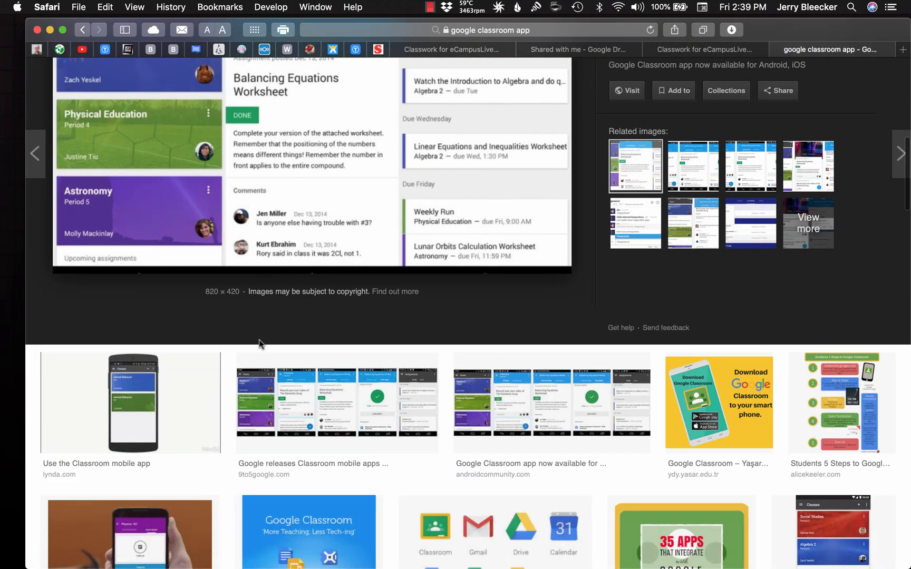
left_click(302, 402)
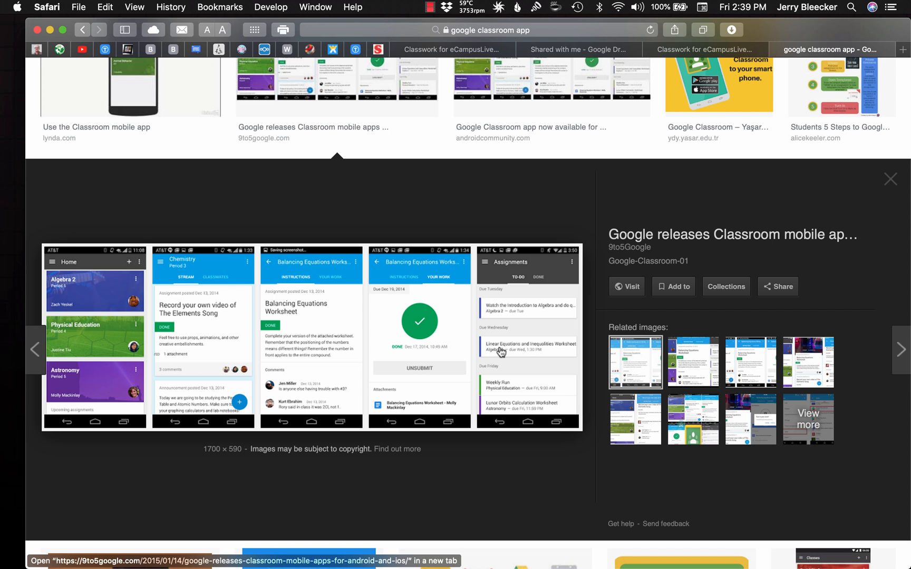
scroll(501, 352, "up", 5)
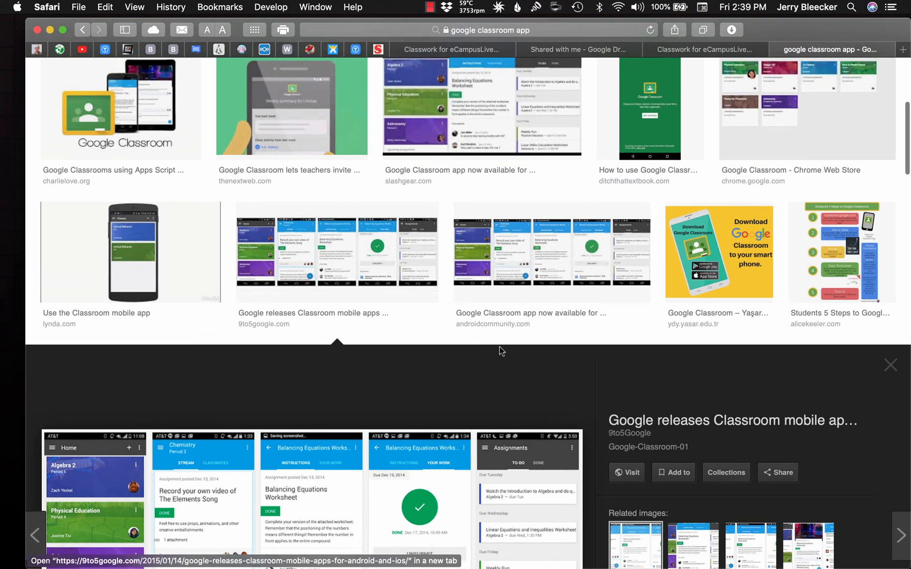
scroll(498, 348, "up", 3)
left_click(322, 166)
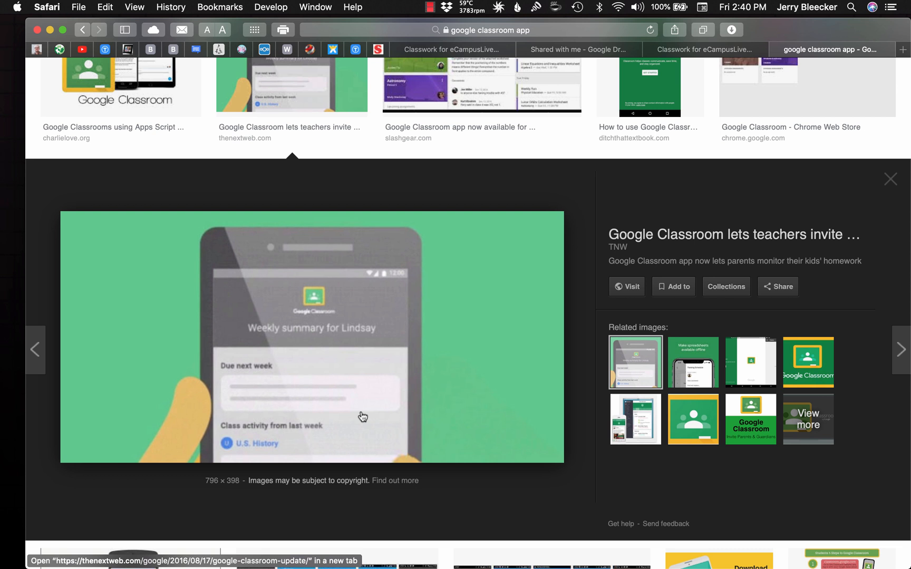
left_click(774, 50)
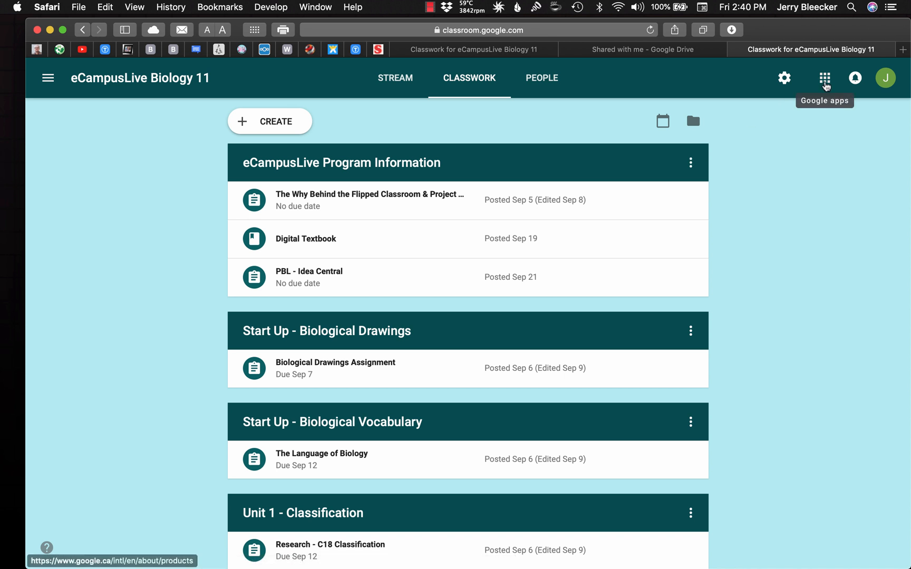
View the list of available Google apps and the eCampusLive Biology 11 class settings, and return to the classwork list
left_click(824, 84)
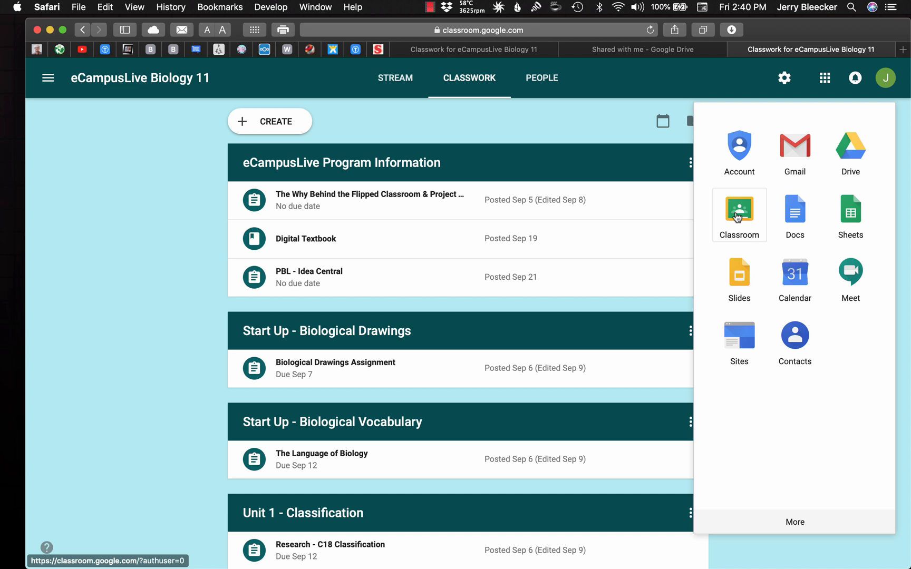
left_click(672, 79)
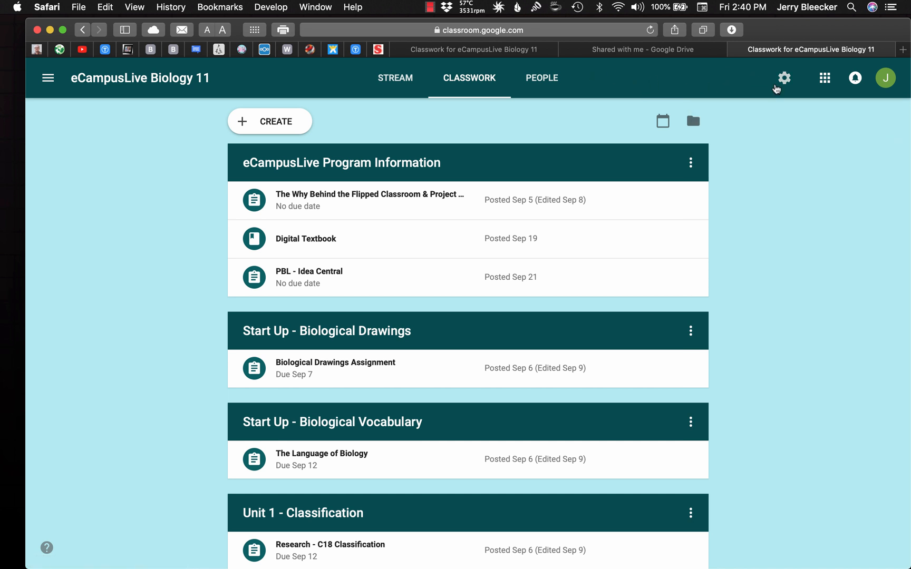
left_click(784, 79)
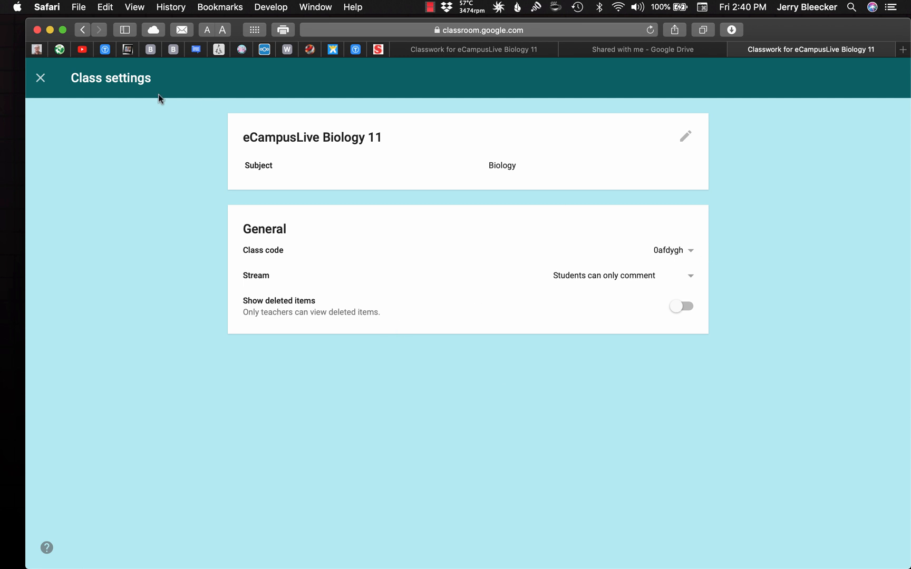
left_click(83, 30)
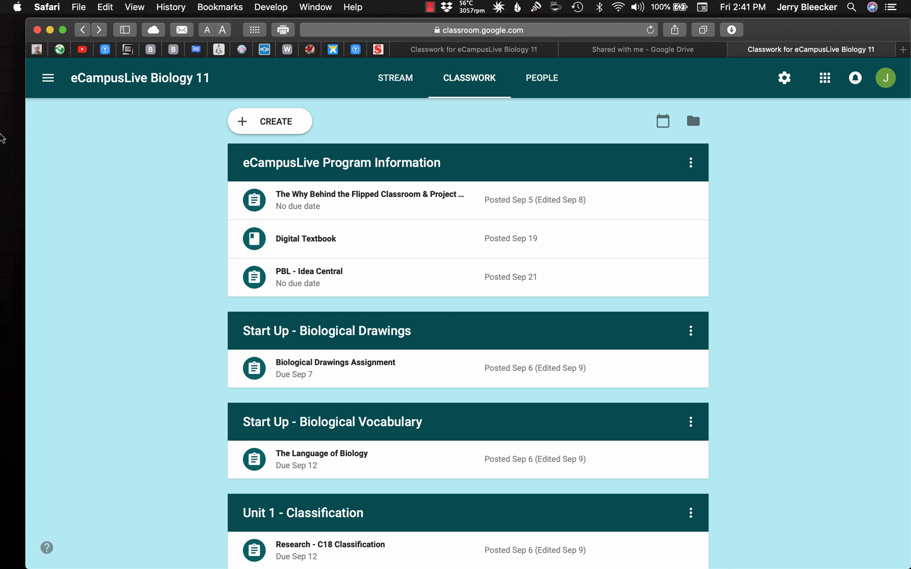
Switch to the eCampusLive Biology 12 class and show its classwork
left_click(47, 78)
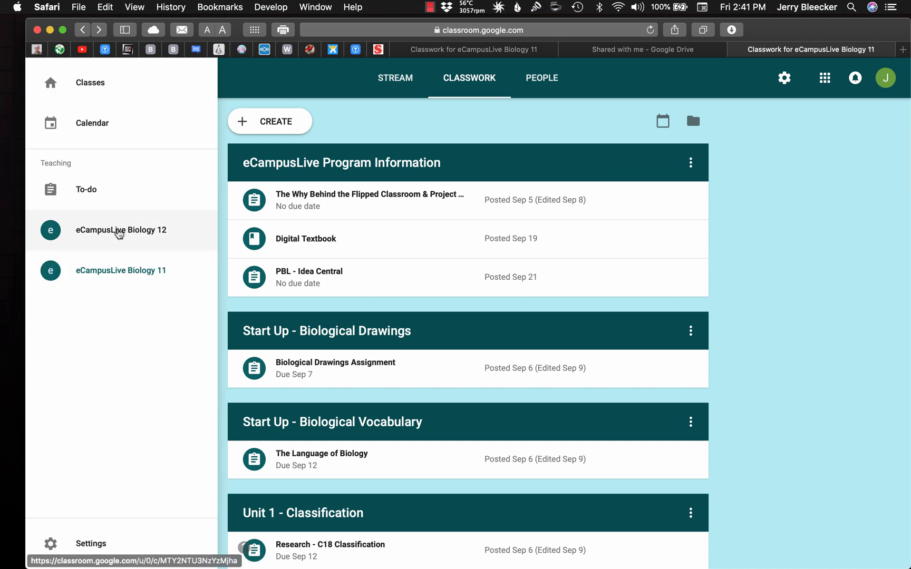
left_click(119, 233)
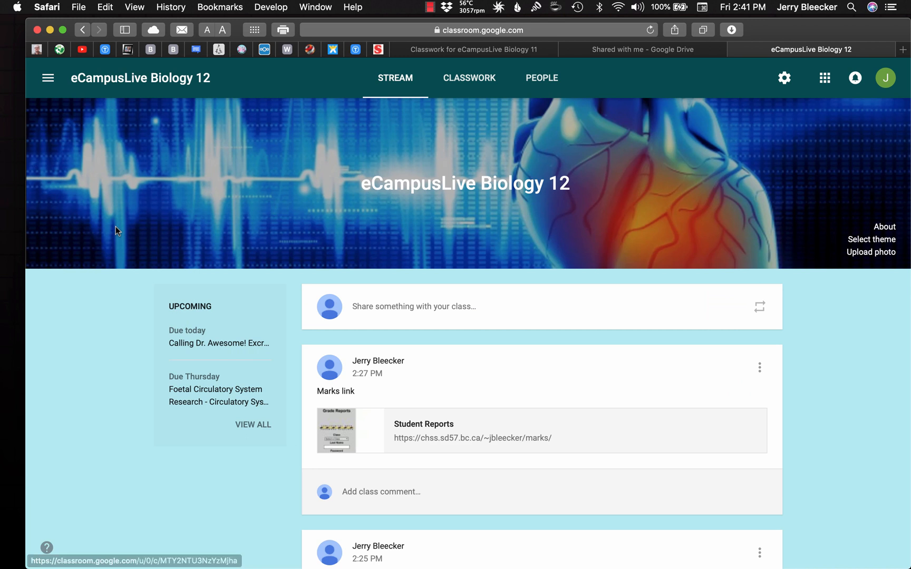
left_click(472, 82)
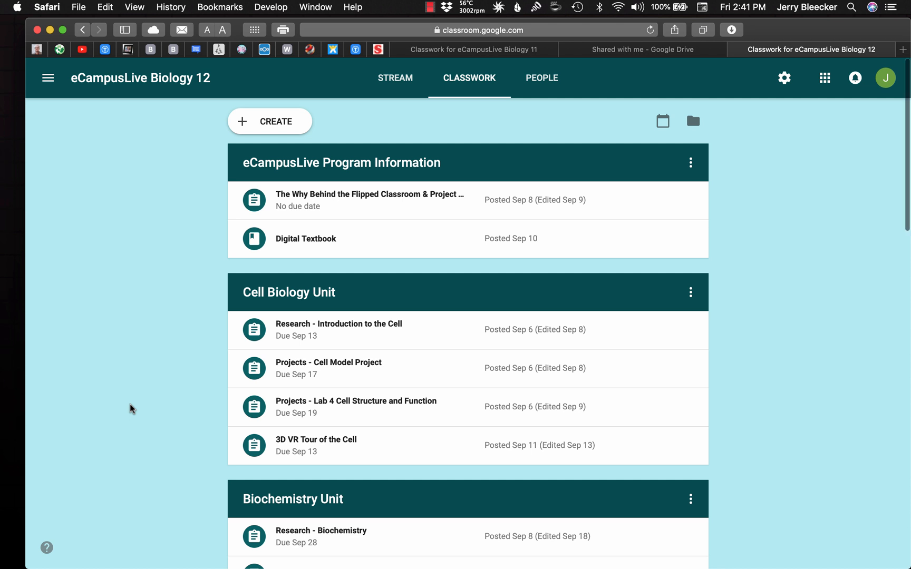
Review the Biology 12 classwork units and the Quizzes material in the Biochemistry Unit, and return to the start of the list
scroll(130, 408, "down", 5)
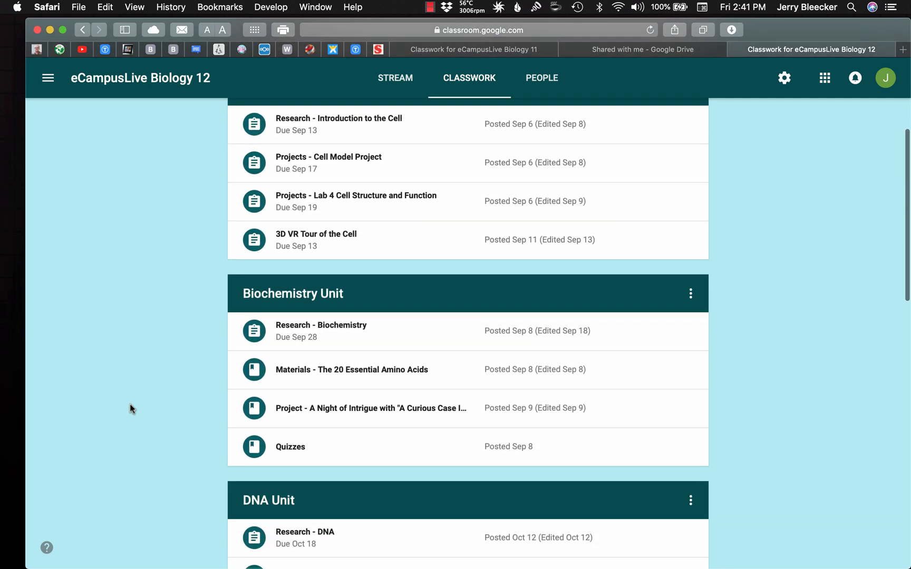
scroll(129, 403, "up", 3)
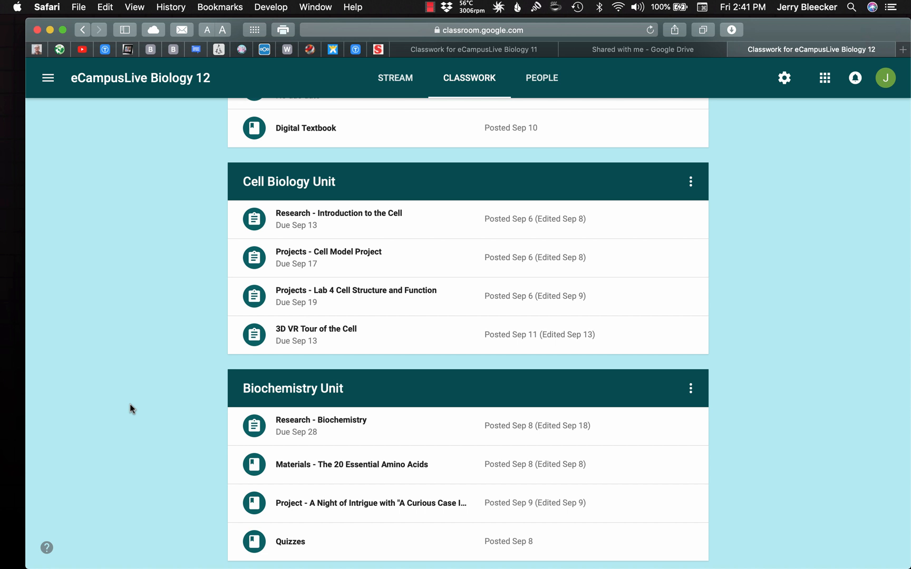
scroll(130, 403, "down", 4)
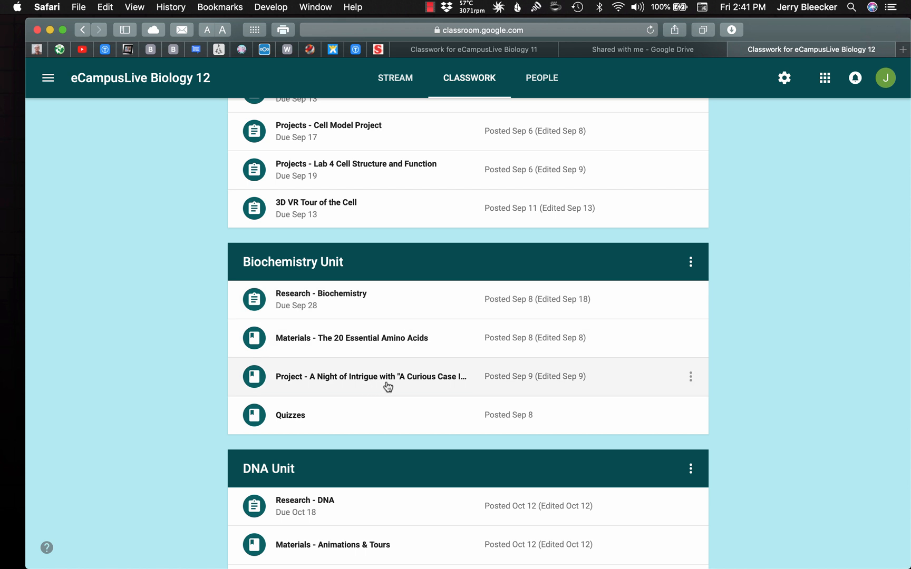
left_click(339, 422)
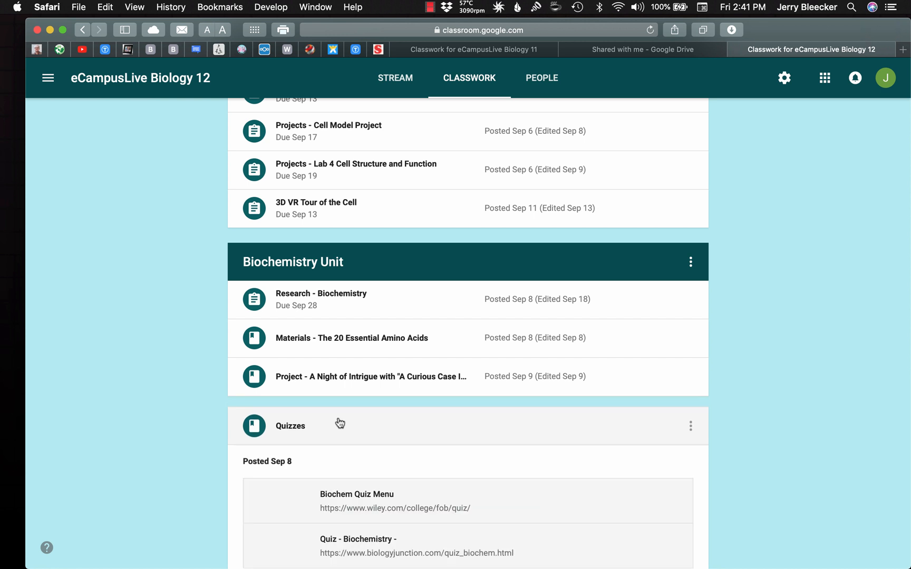
scroll(426, 470, "down", 4)
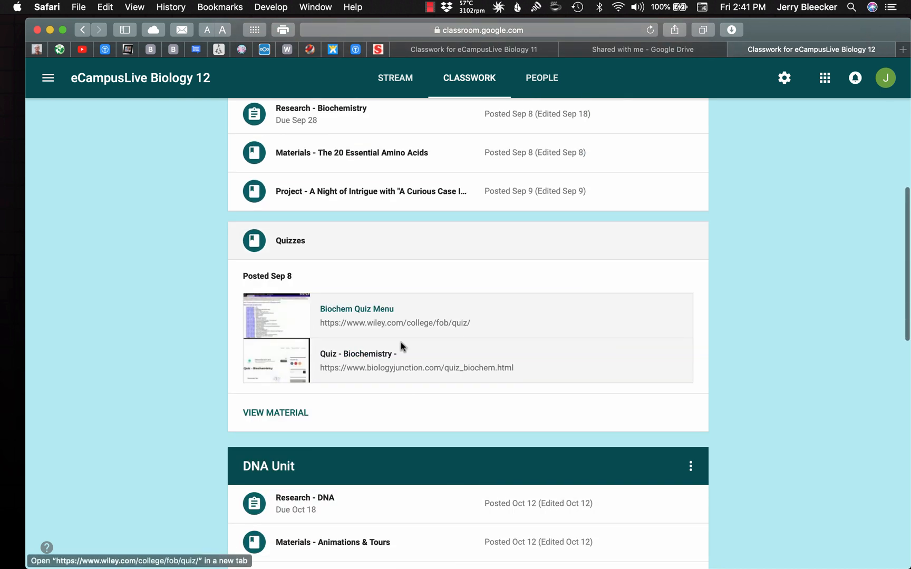
left_click(420, 246)
scroll(155, 315, "up", 10)
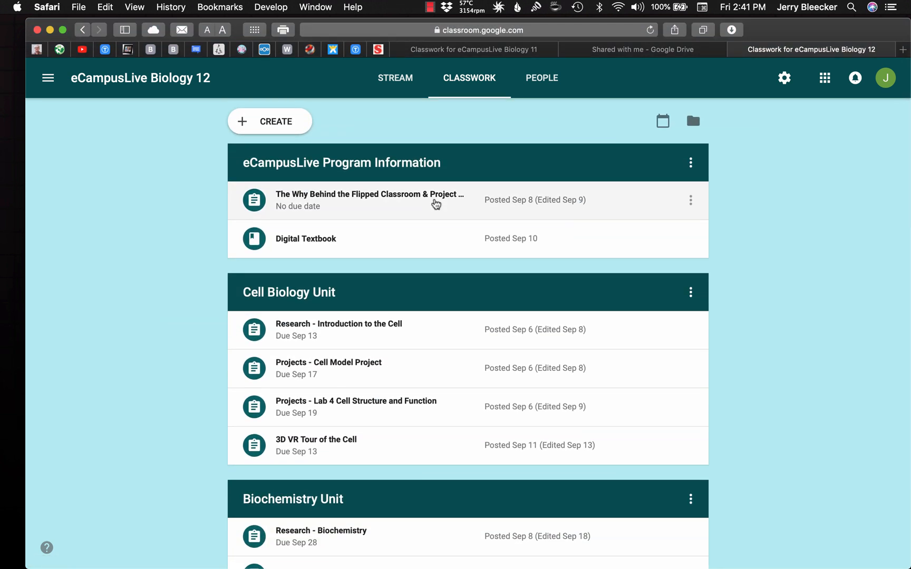
Switch to Google Calendar and briefly view the list of available calendars beside the November 2018 month
left_click(825, 78)
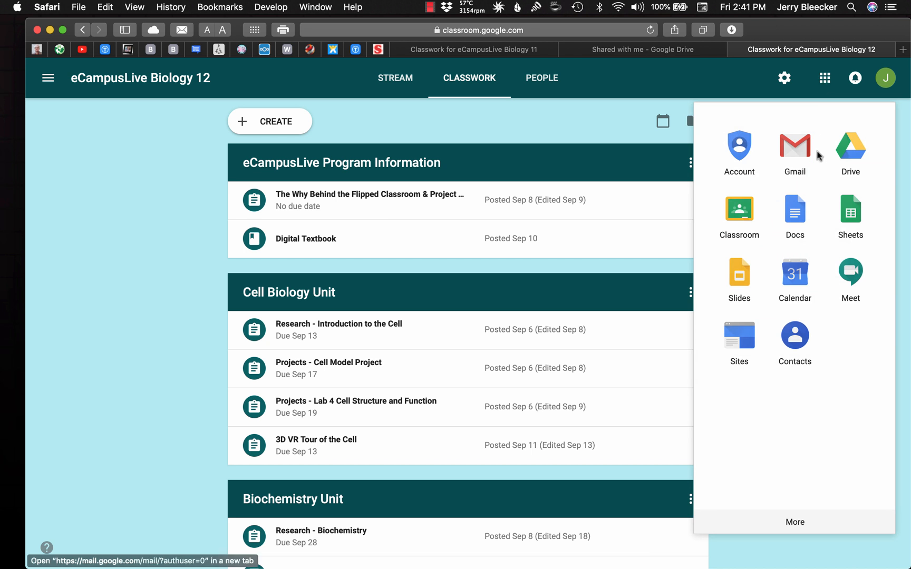
left_click(799, 269)
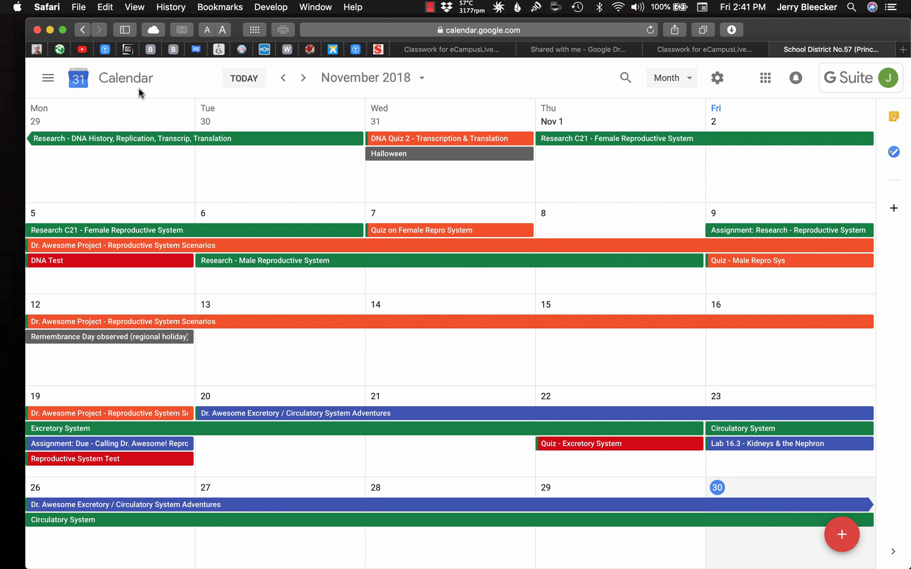
left_click(48, 80)
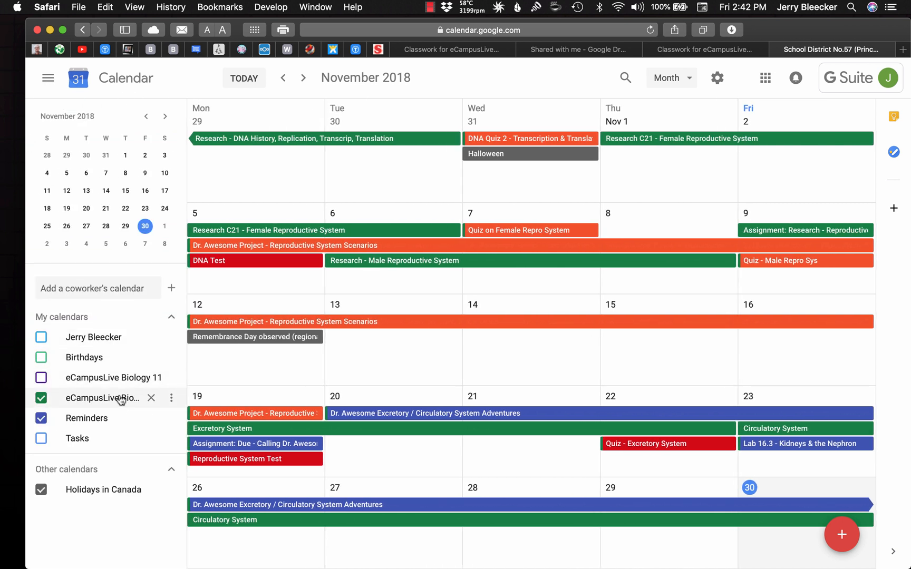
left_click(47, 79)
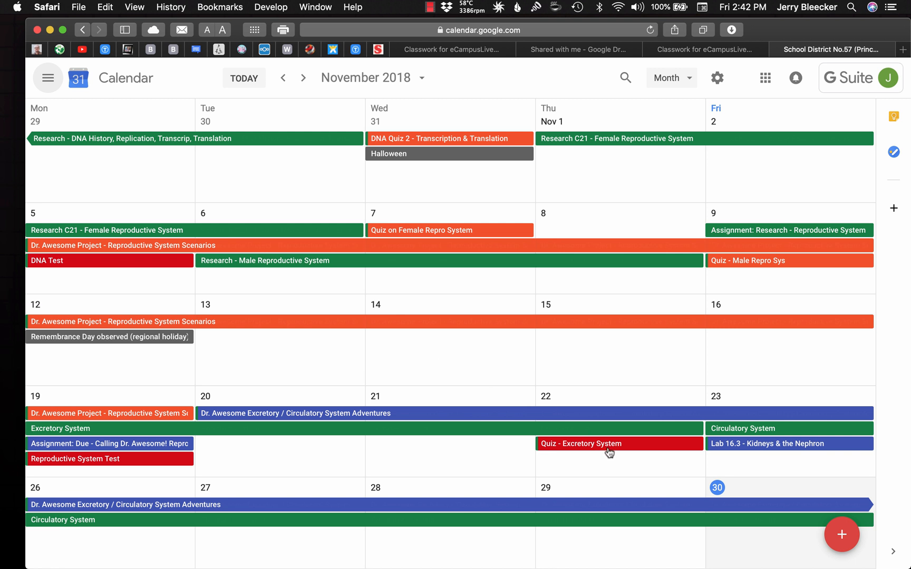
Open the Reproductive System Test event on November 19 and highlight the study topics in its description
left_click(141, 466)
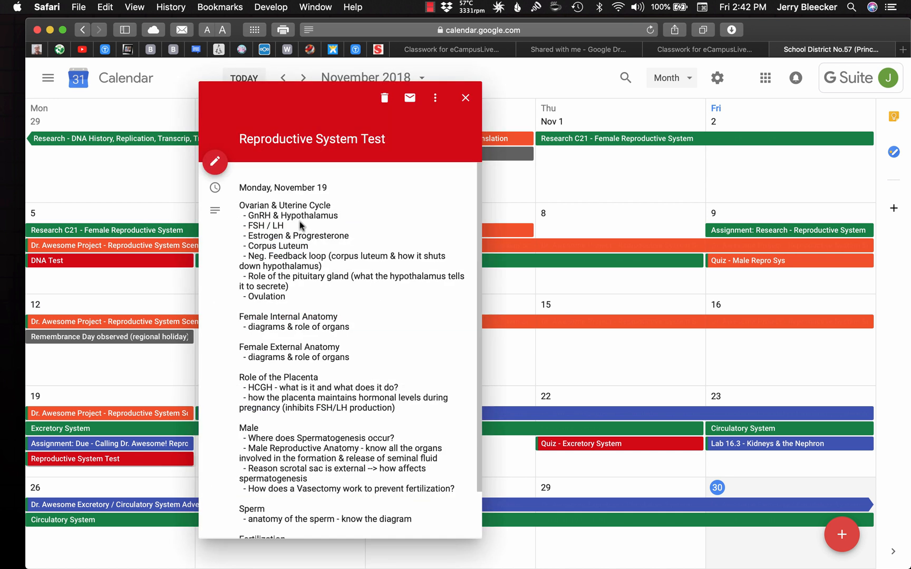
left_click_drag(240, 205, 340, 493)
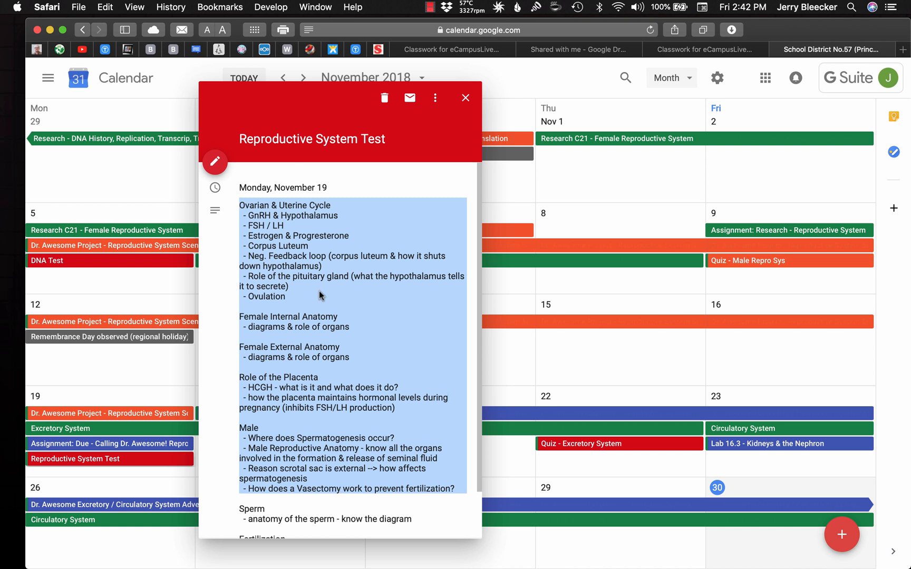
Try adding notifications 1 day and 3 days before at 9:00am to the Reproductive System Test event, and discard the changes
left_click(214, 161)
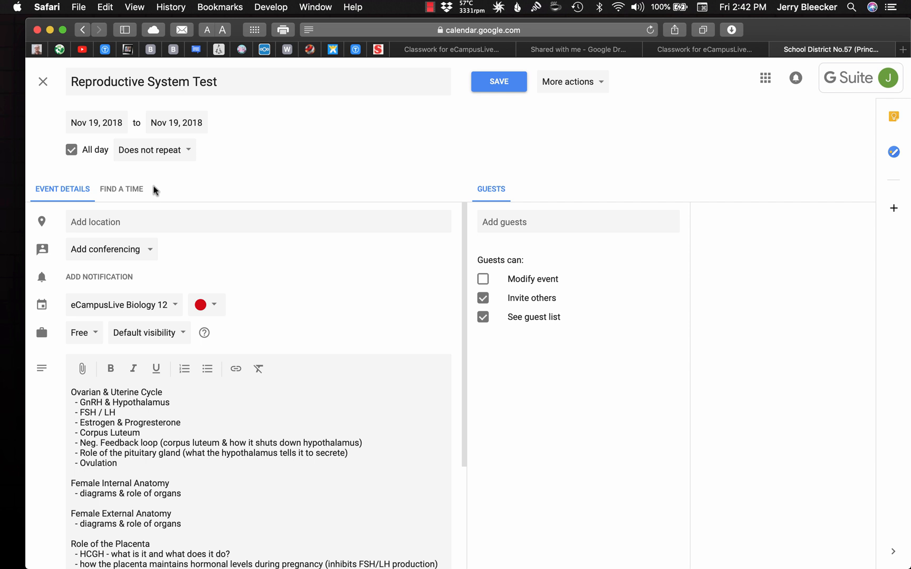
left_click(89, 281)
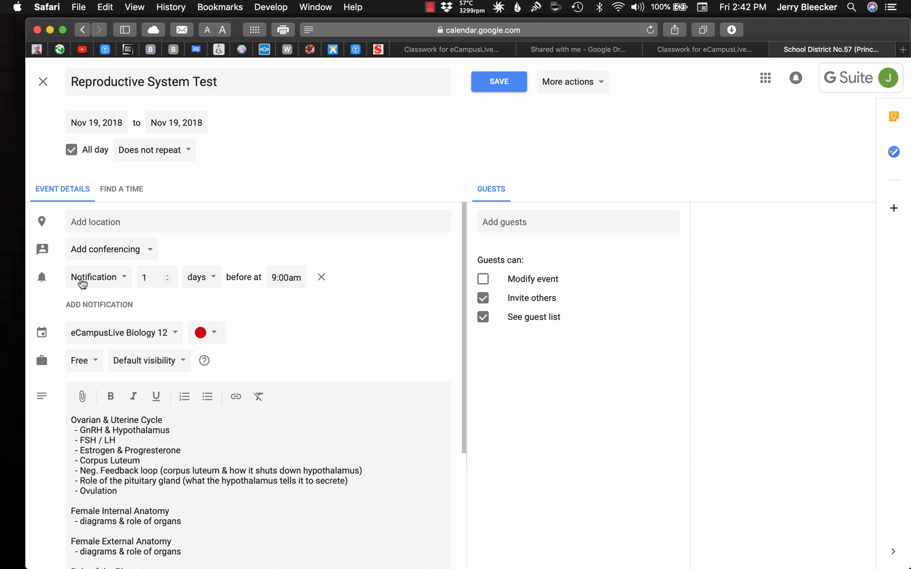
left_click(111, 306)
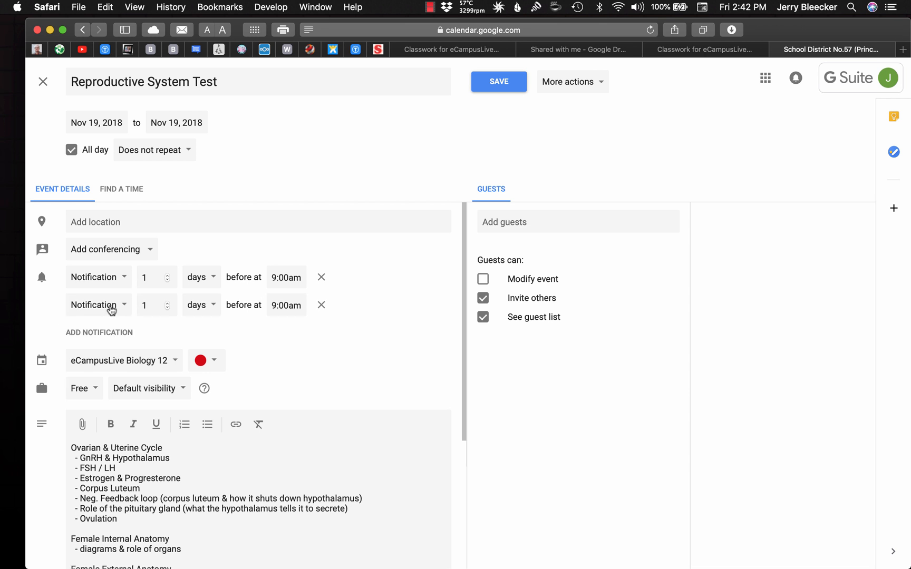
left_click(167, 303)
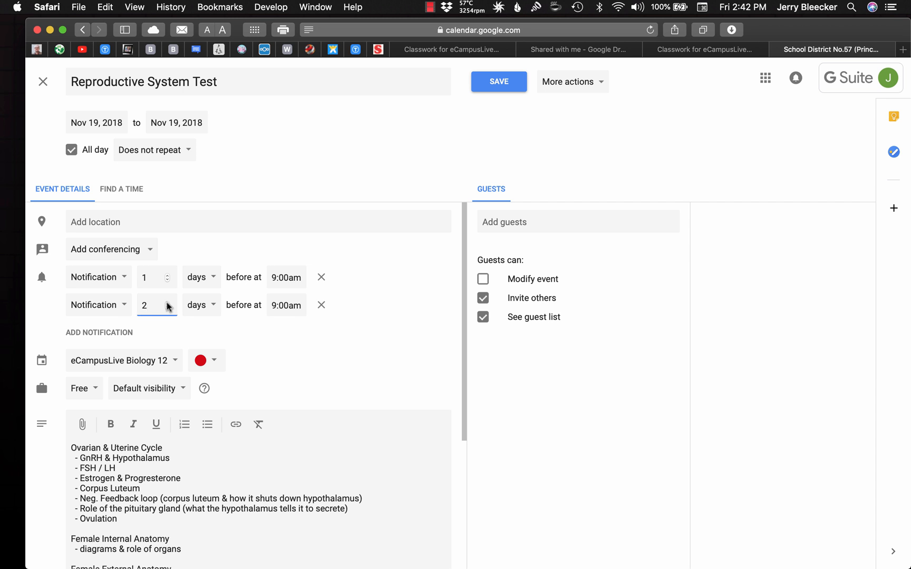
left_click(167, 303)
left_click(43, 82)
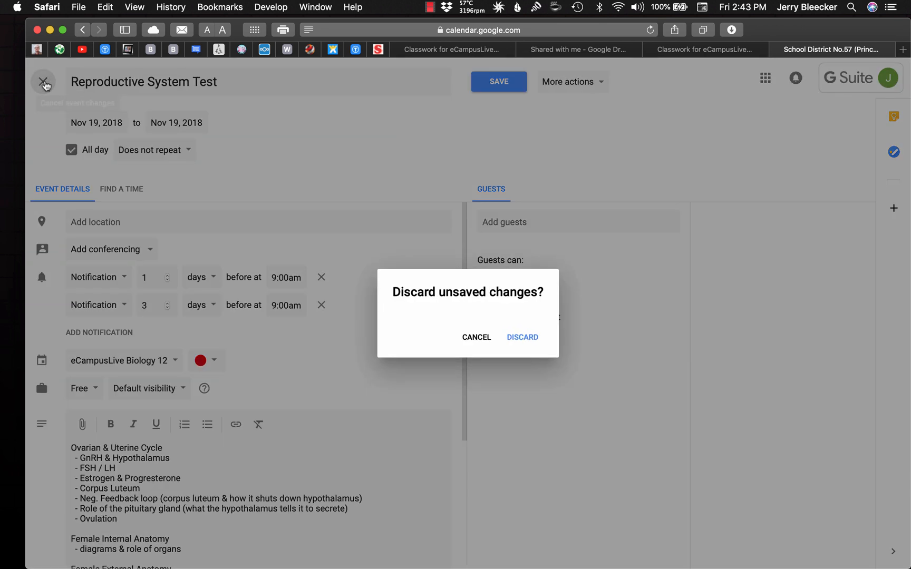
left_click(530, 336)
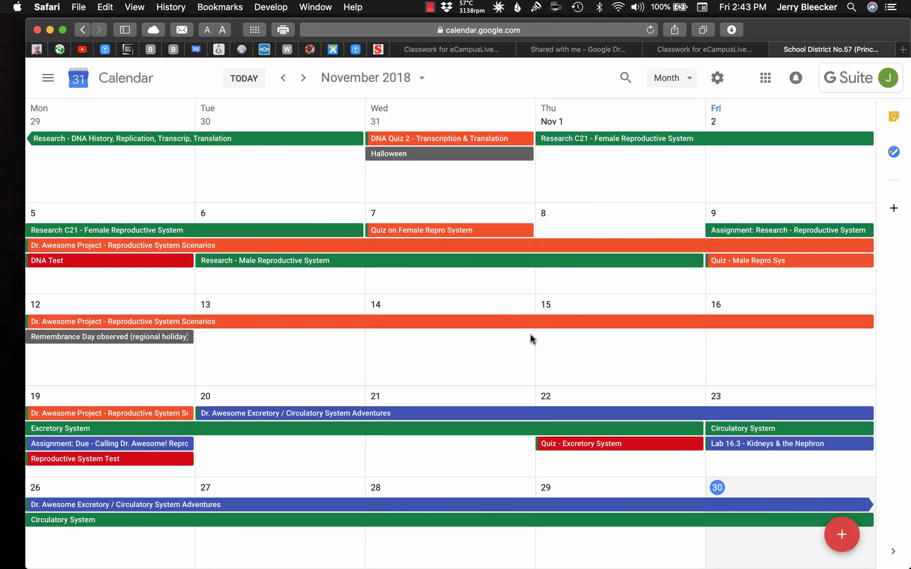
Examine the notification settings of the Quiz - Excretory System event on November 22 and return to the month view
left_click(623, 445)
left_click(264, 176)
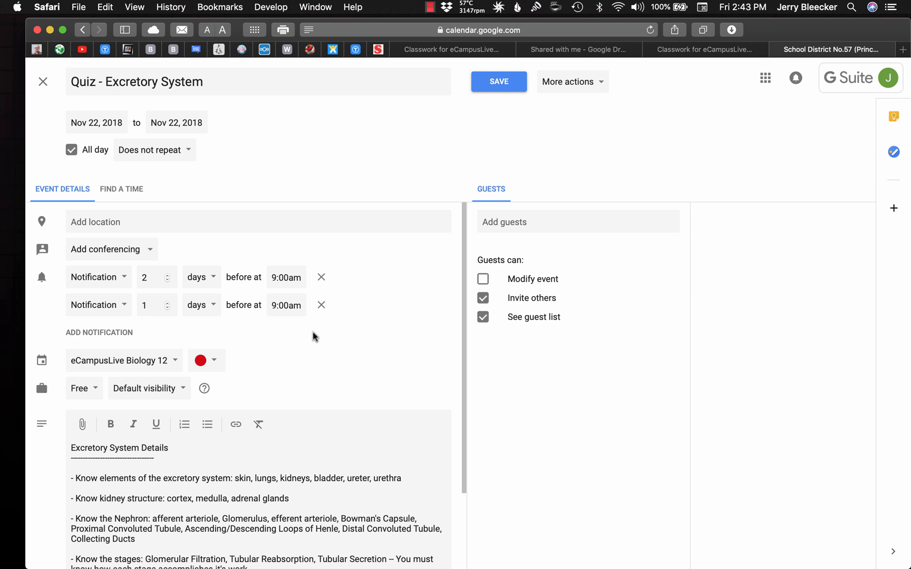
left_click(44, 81)
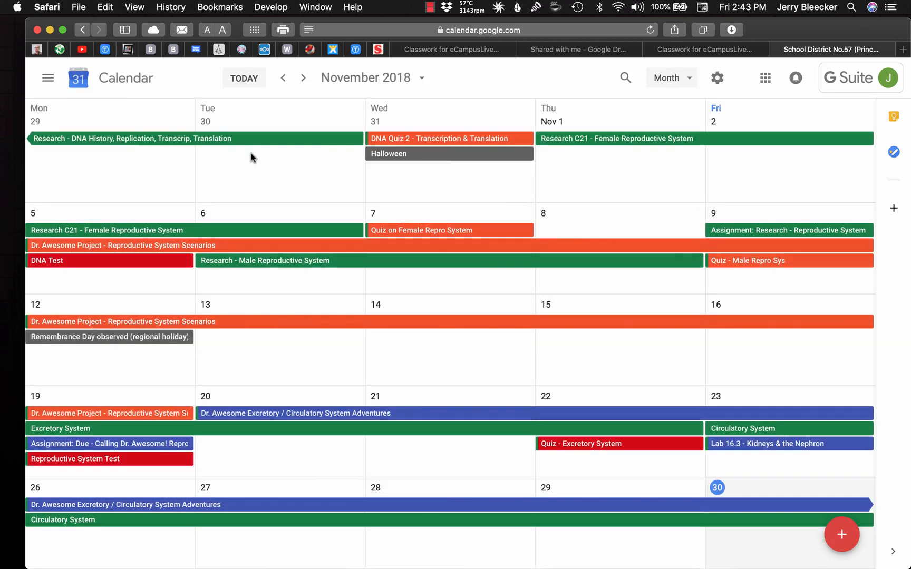
Show October 2018, open the Biochemistry Test event on October 16 and highlight the first study topics in its description
left_click(283, 80)
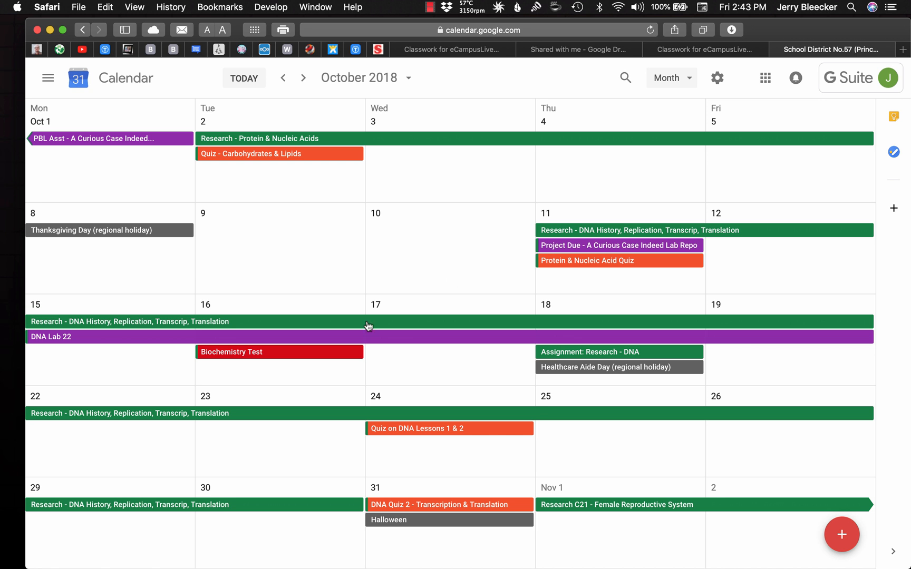
left_click(296, 357)
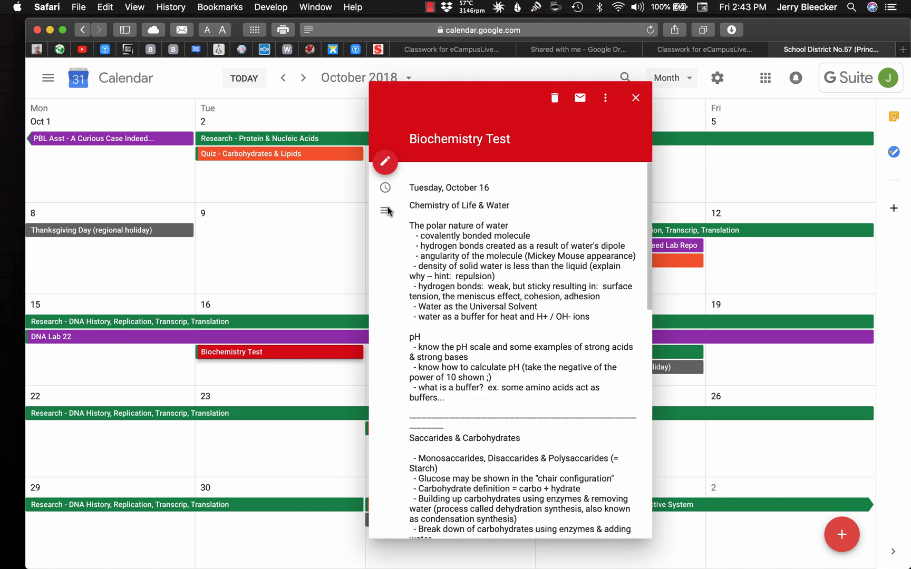
left_click_drag(411, 203, 543, 367)
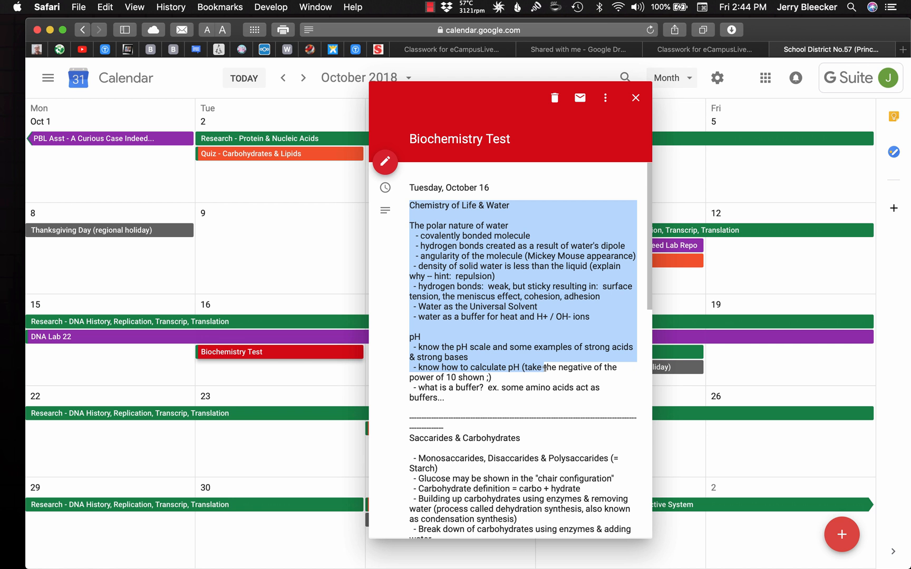
Close the Biochemistry Test details and display the eCampusLive Biology 11 calendar instead of eCampusLive Biology 12
left_click(636, 97)
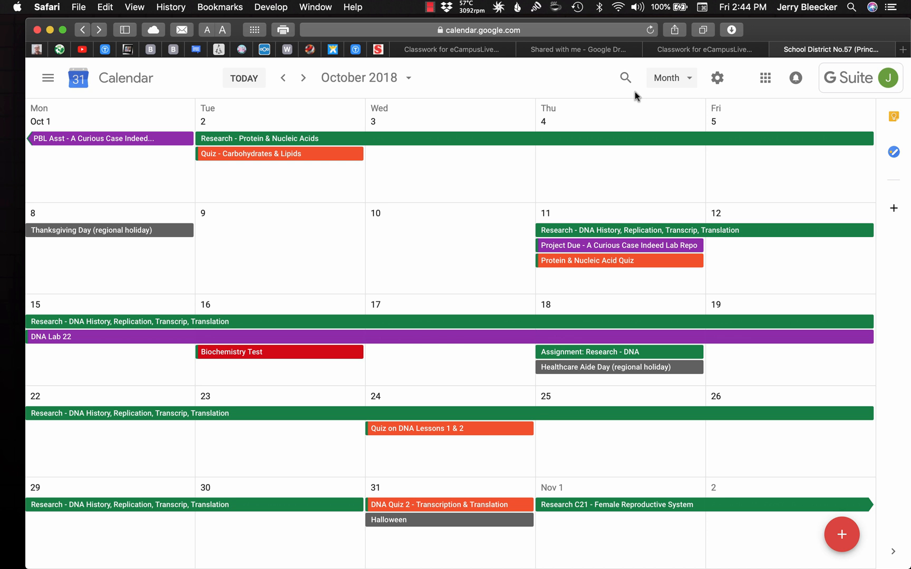
left_click(53, 85)
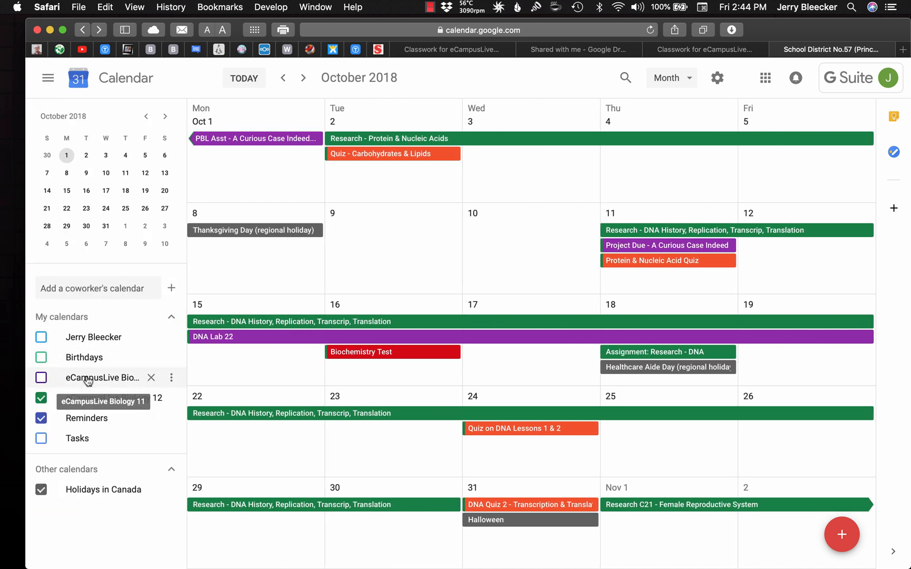
left_click(89, 378)
left_click(100, 399)
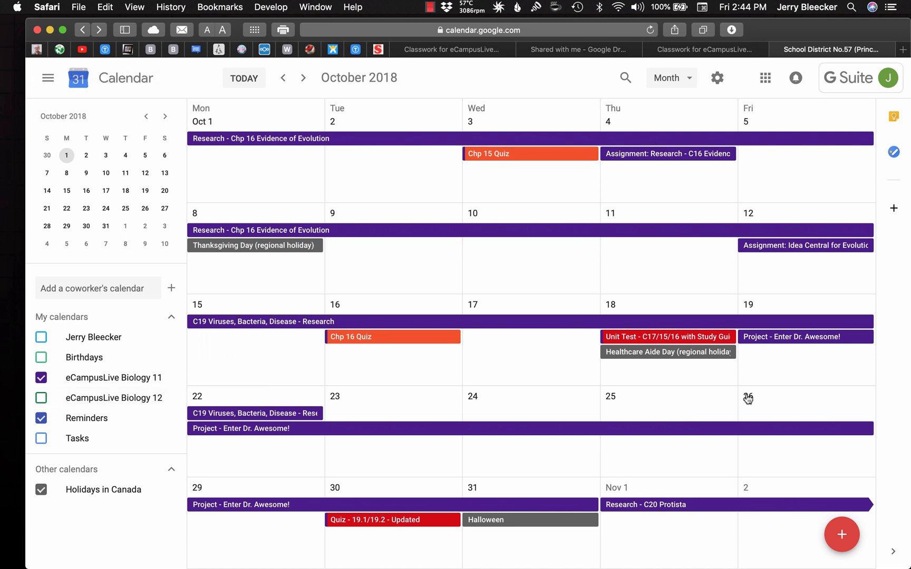
Show December 2018 and examine the description and notification settings of the Worms & MollusksTest - C27 event on December 4
left_click(244, 79)
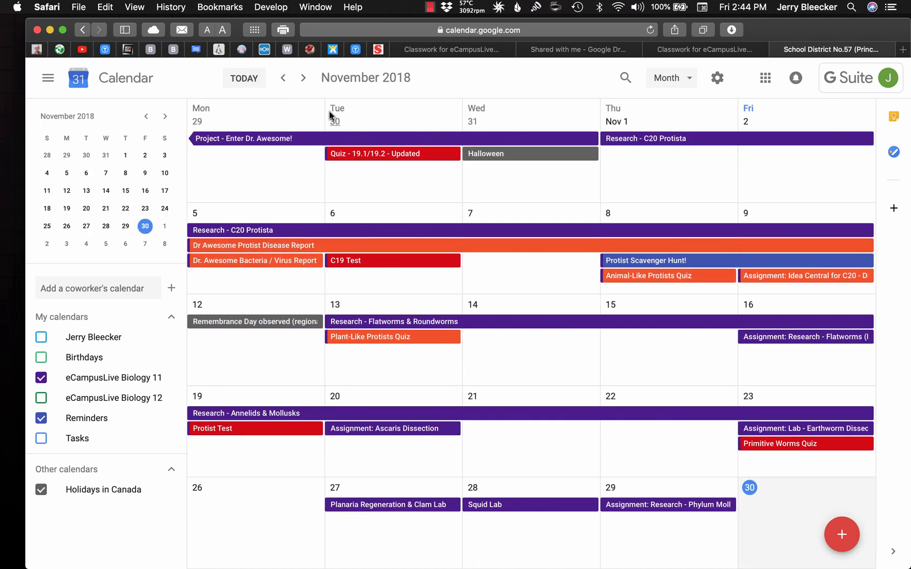
left_click(303, 78)
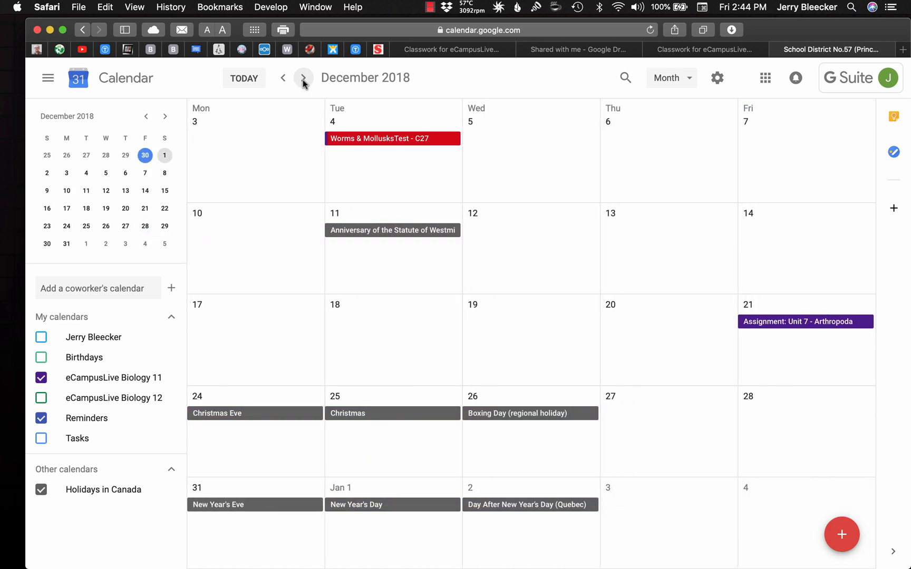
left_click(357, 141)
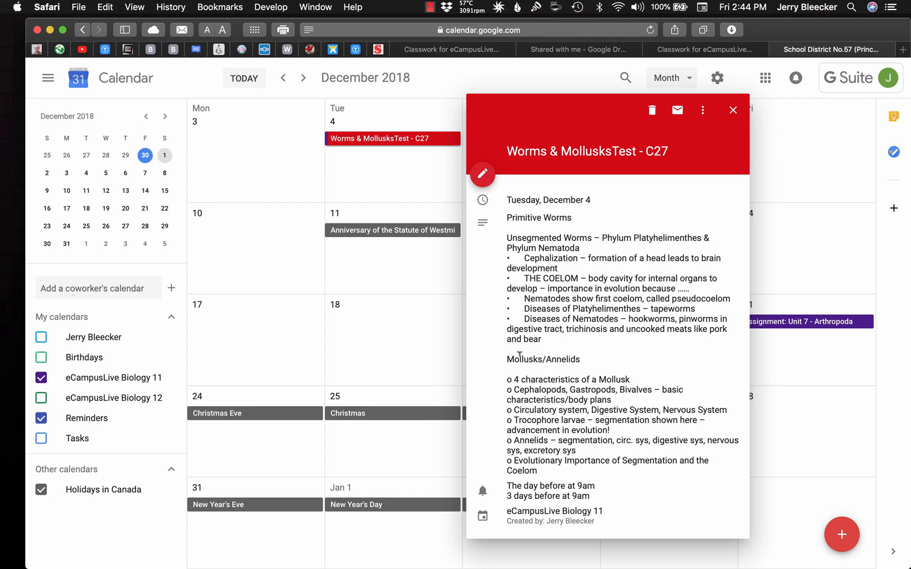
left_click(483, 175)
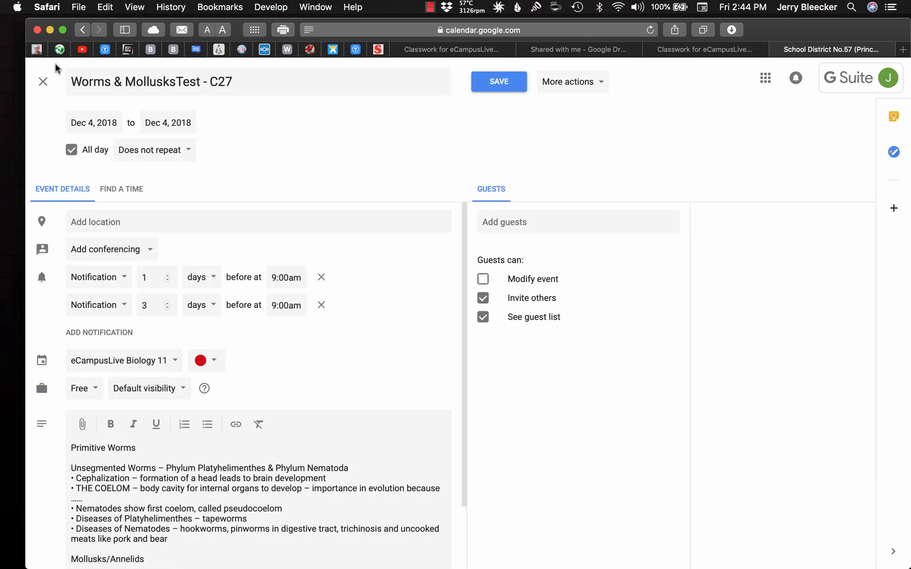
left_click(44, 83)
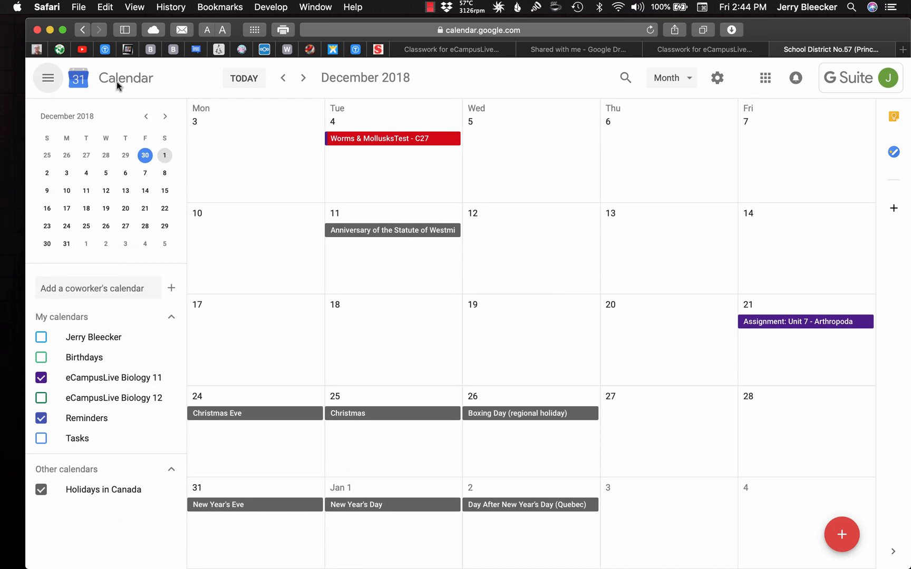
Hide the calendar list, close Google Calendar and view the item types that can be created in the eCampusLive Biology 12 classwork
left_click(54, 83)
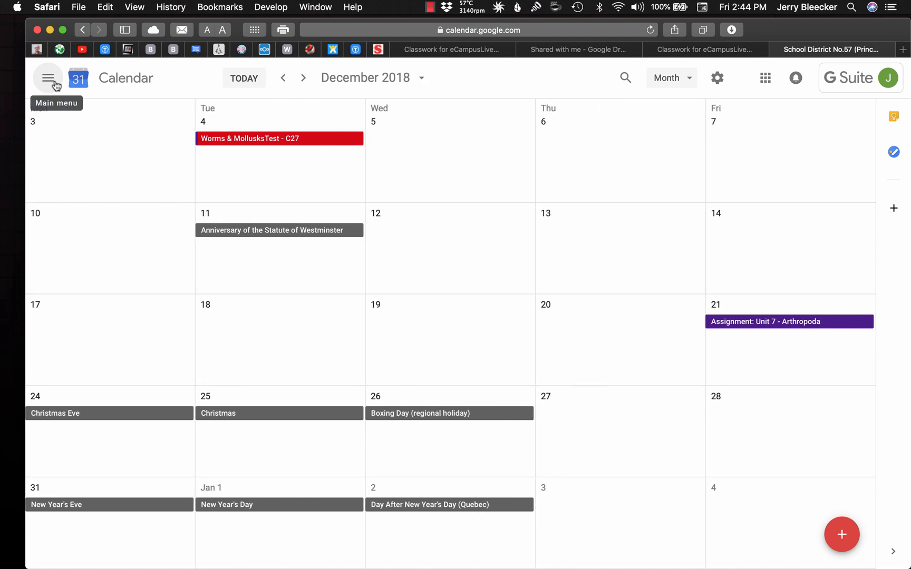
left_click(777, 50)
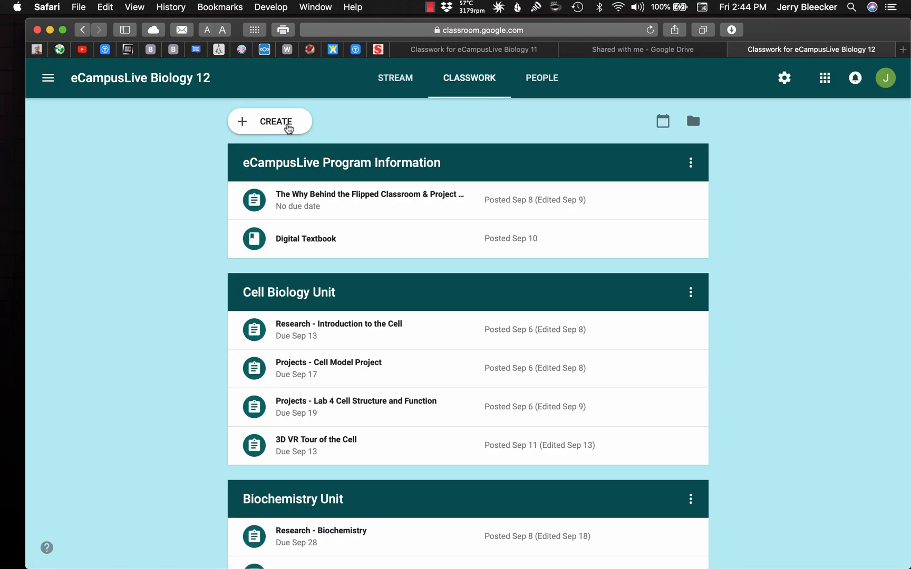
left_click(288, 126)
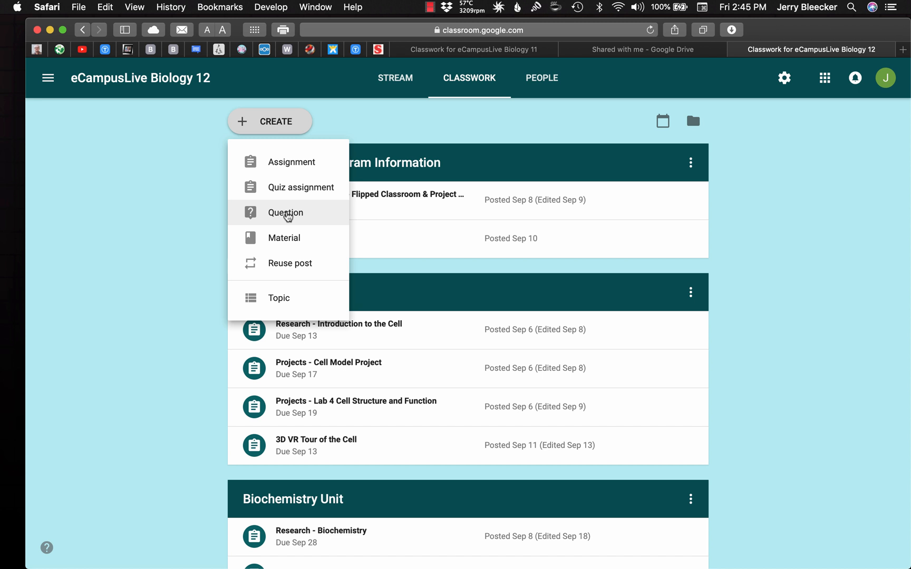
left_click(820, 150)
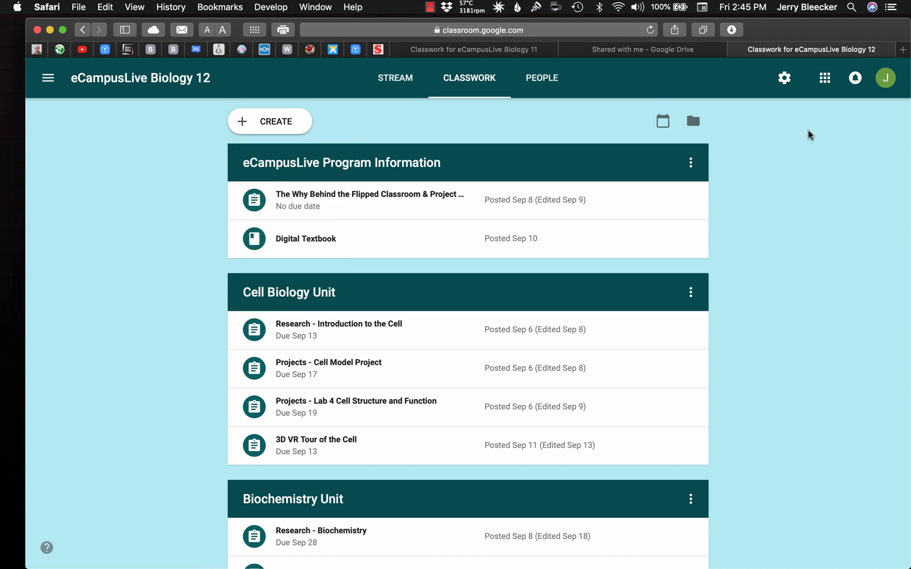
Set the eCampusLive Biology 12 stream permission to "Only teachers can post or comment" and return to the classwork
left_click(788, 87)
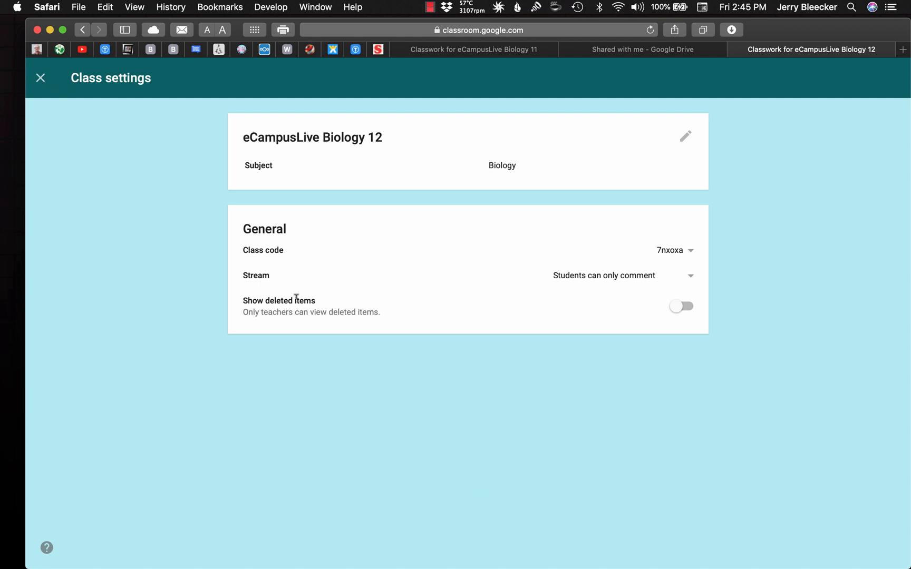
left_click(619, 280)
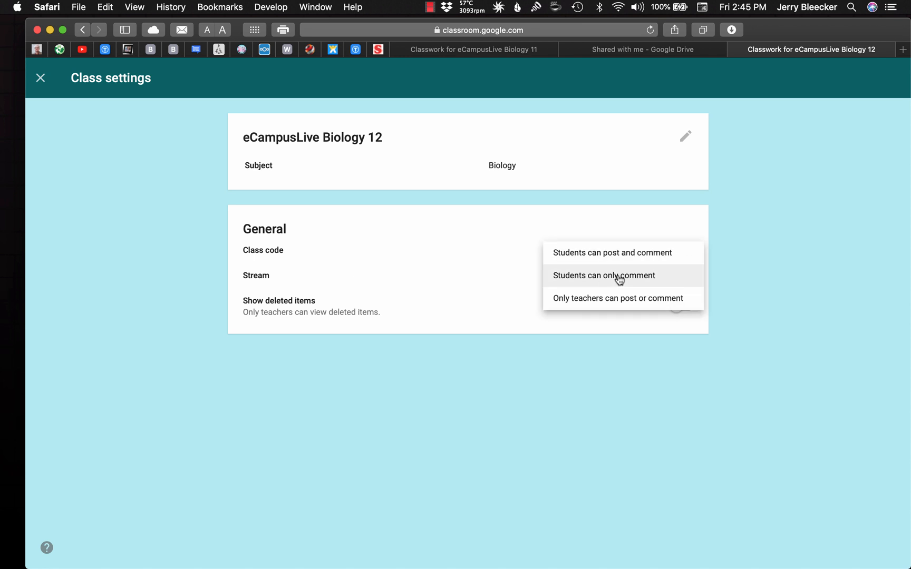
left_click(663, 301)
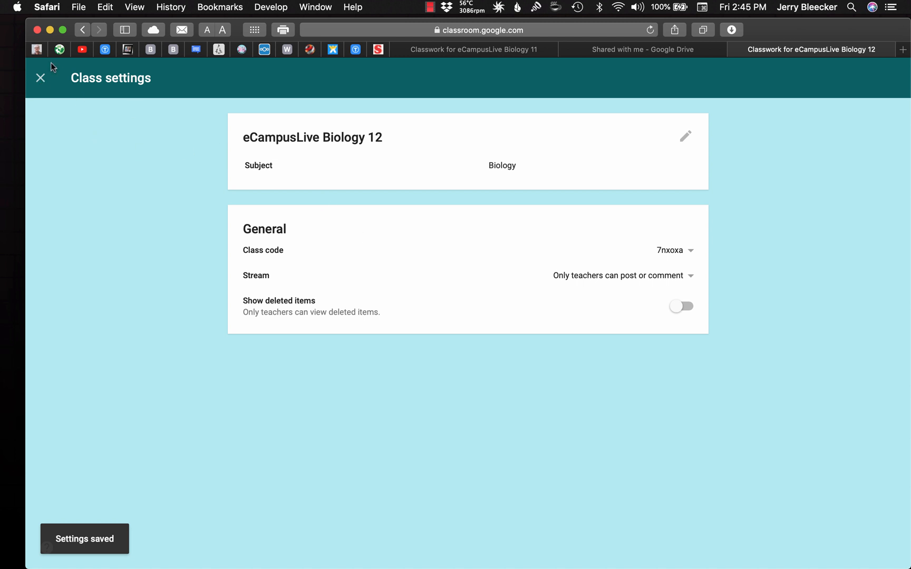
left_click(40, 77)
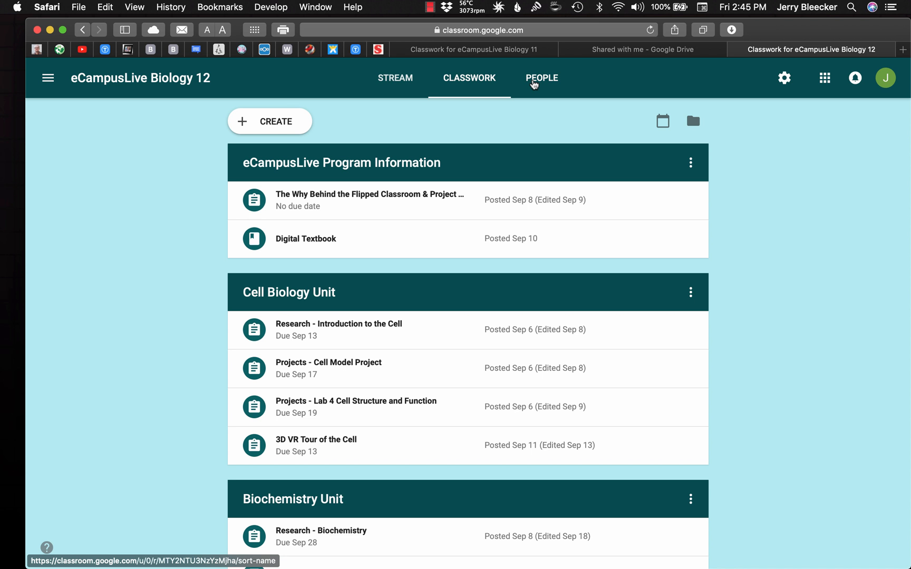
Open the general Classroom settings and review the profile and notification options
scroll(119, 228, "down", 1)
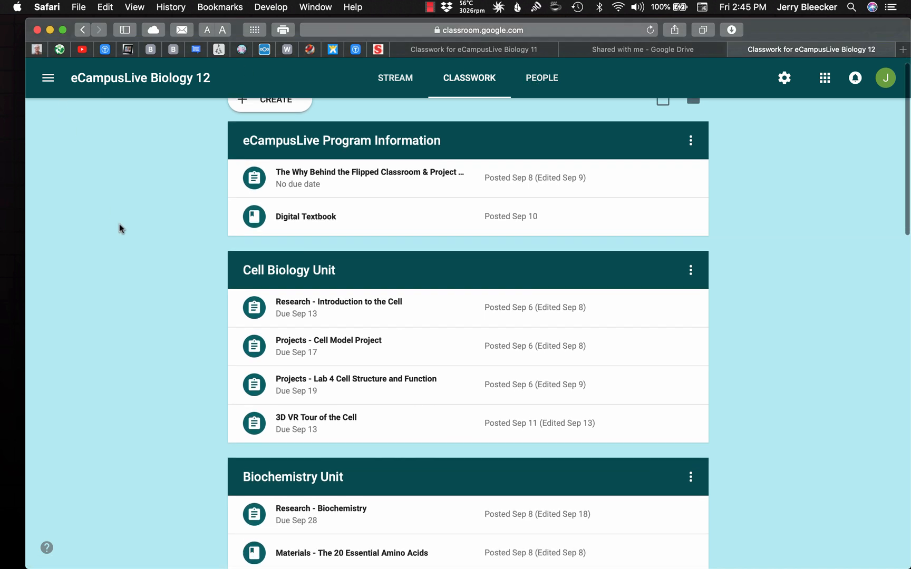
scroll(119, 227, "down", 20)
scroll(119, 227, "up", 20)
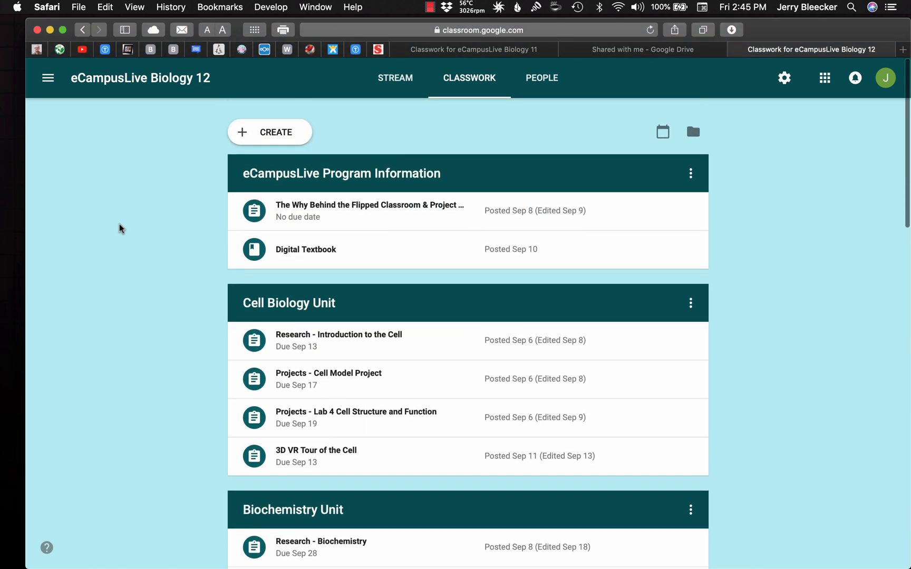
scroll(119, 228, "down", 1)
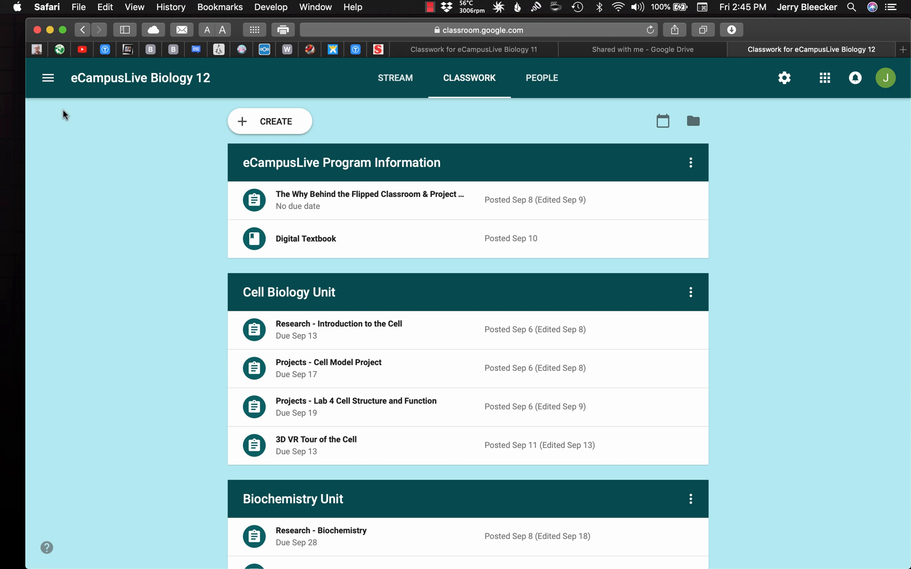
left_click(47, 78)
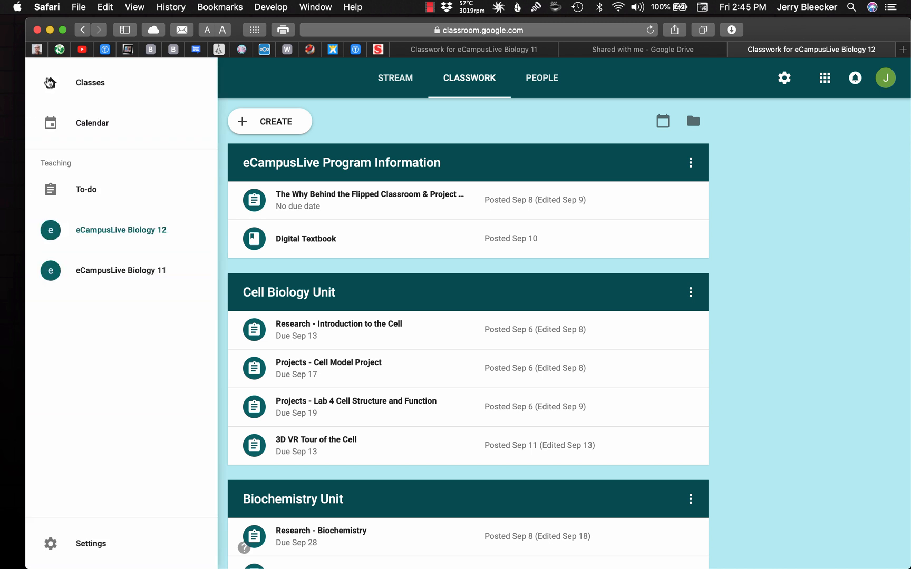
left_click(56, 541)
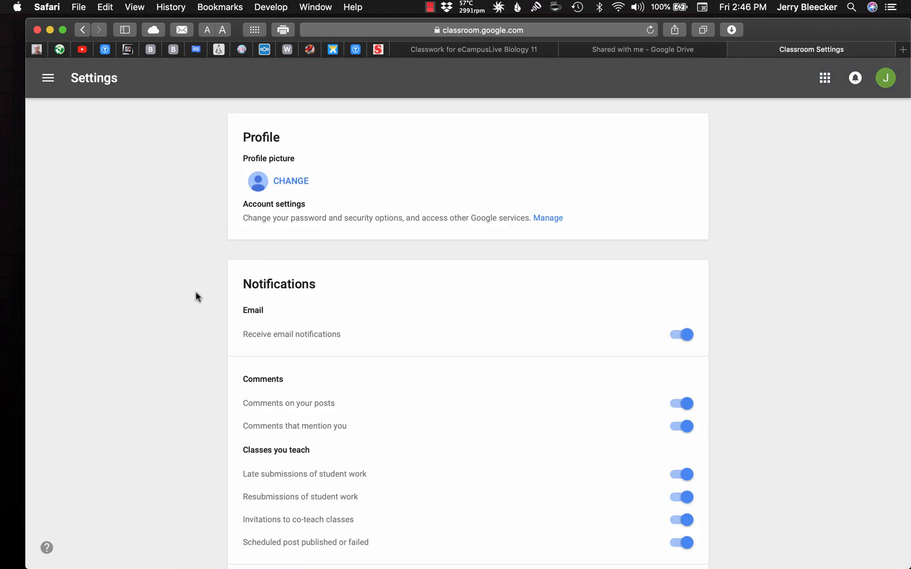
scroll(195, 296, "down", 3)
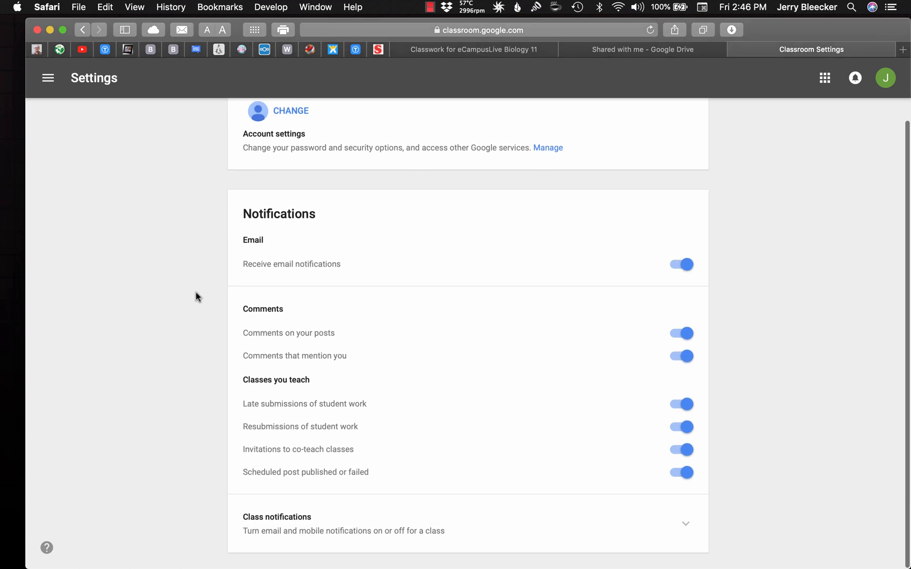
scroll(195, 296, "up", 3)
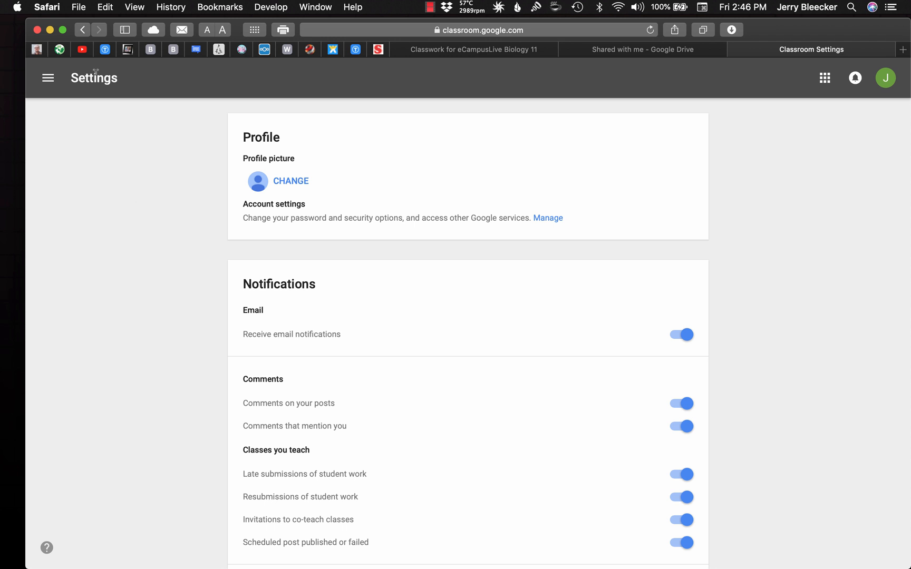
Return to the eCampusLive Biology 12 classwork and start a new assignment
left_click(48, 82)
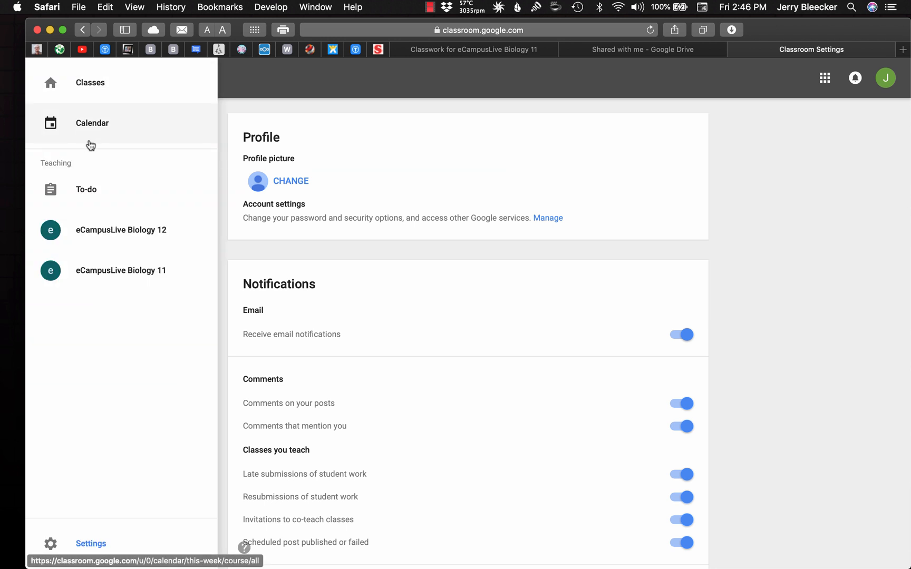
left_click(134, 226)
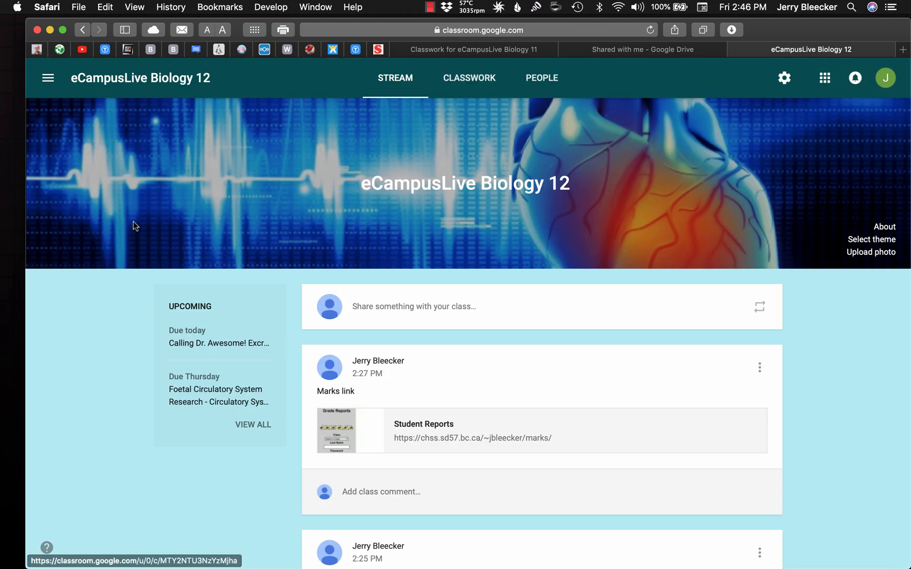
left_click(466, 84)
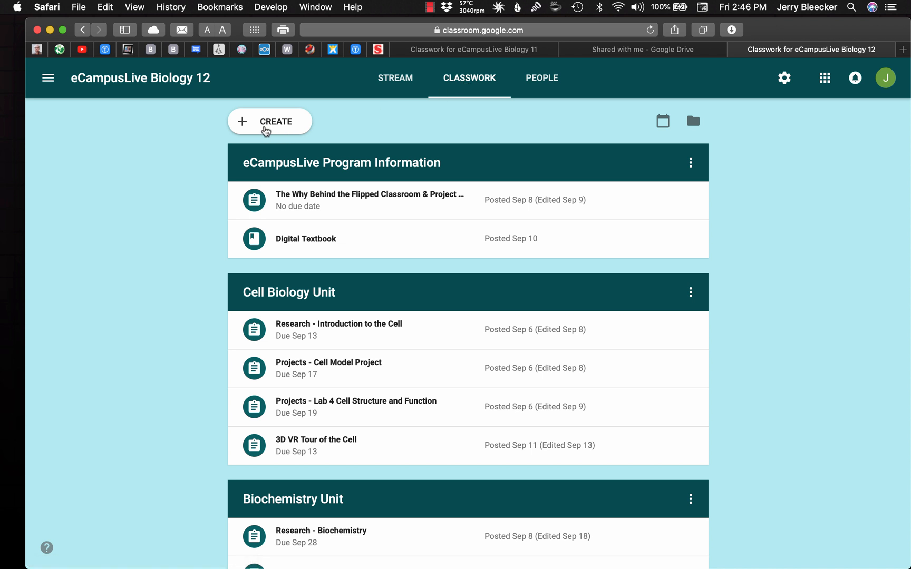
left_click(282, 129)
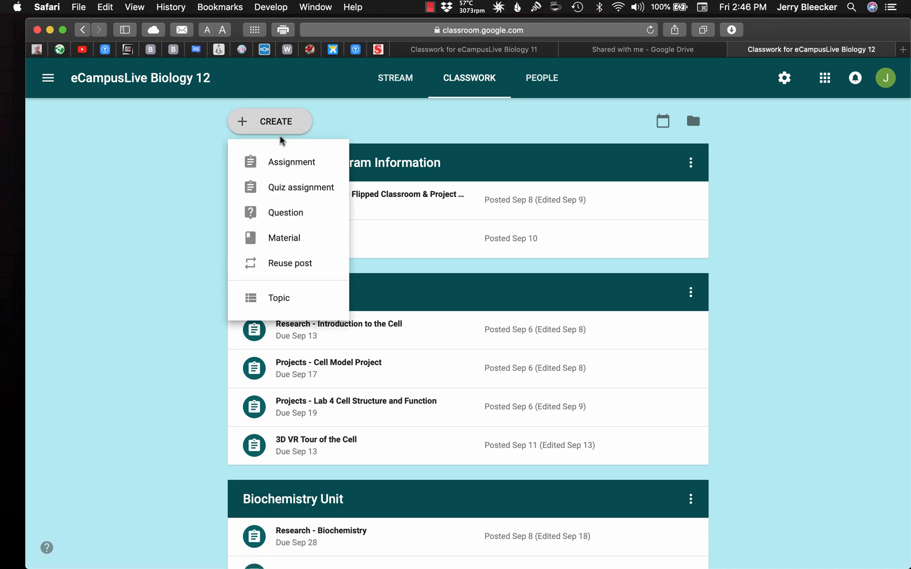
left_click(285, 168)
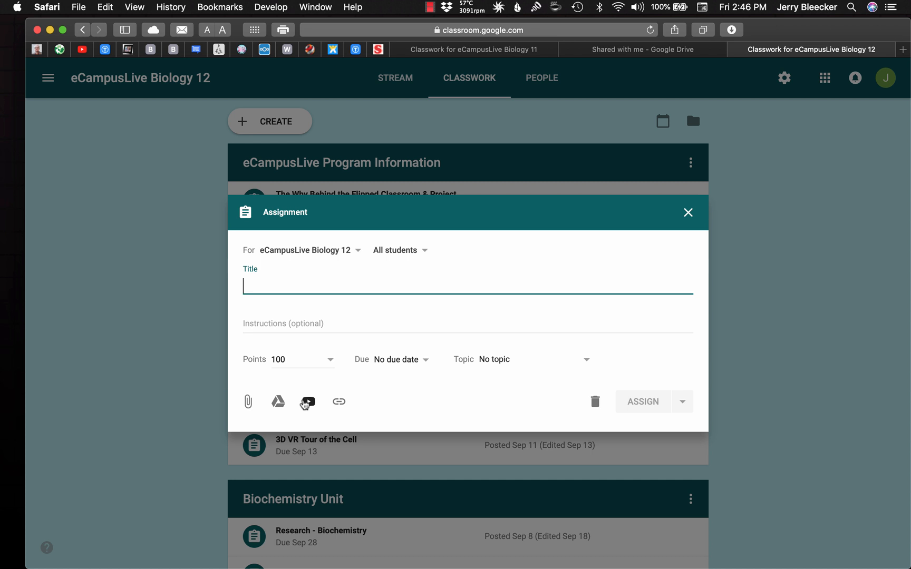
Try attaching a file from the computer's Desktop folder to the new assignment, and cancel the upload
left_click(248, 403)
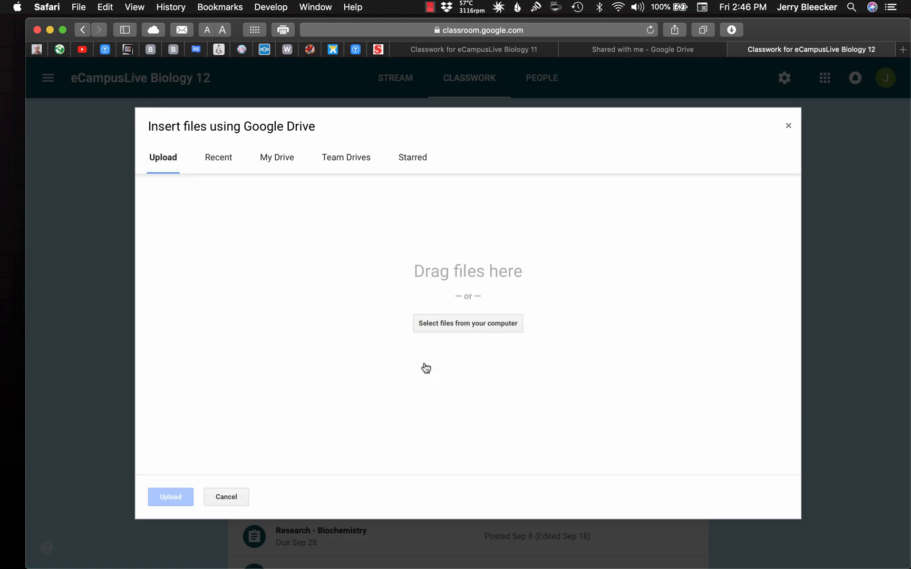
left_click(461, 325)
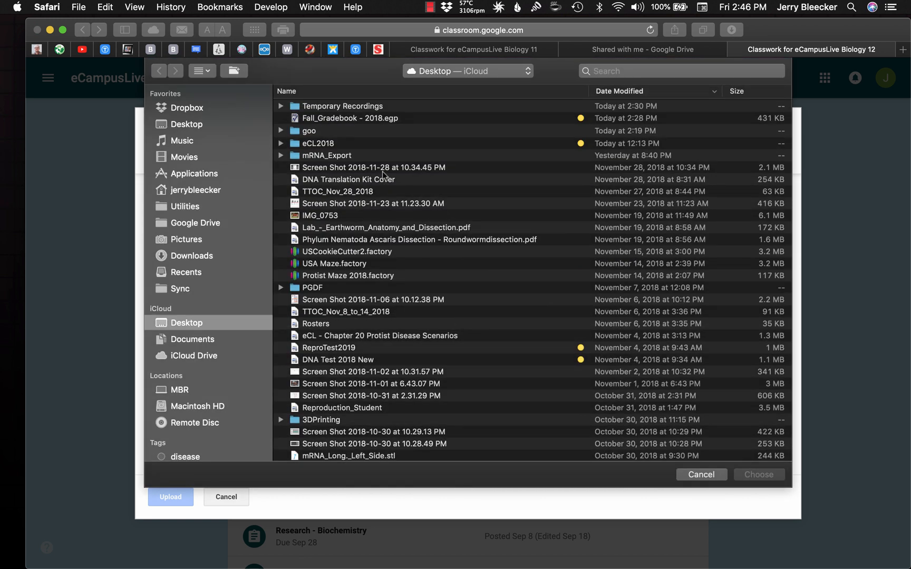
left_click(332, 206)
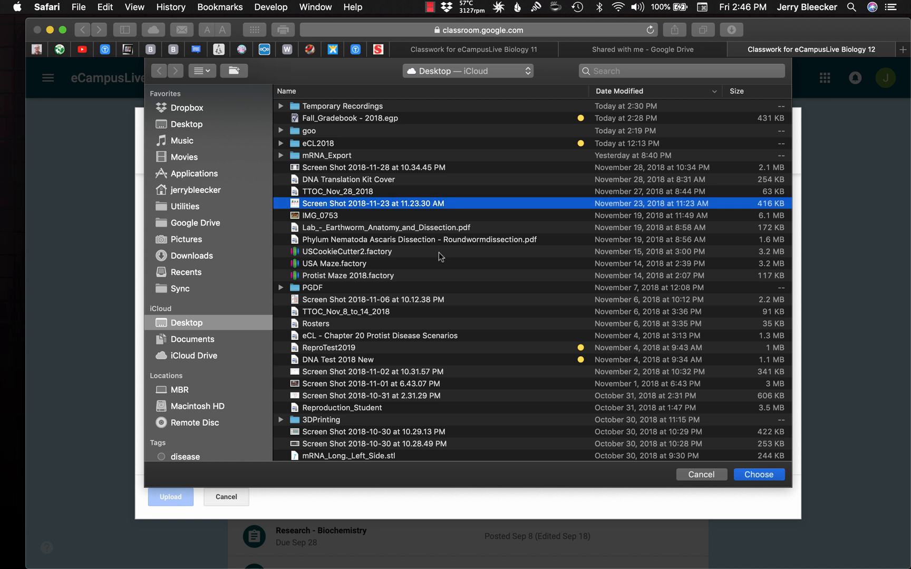
left_click(711, 476)
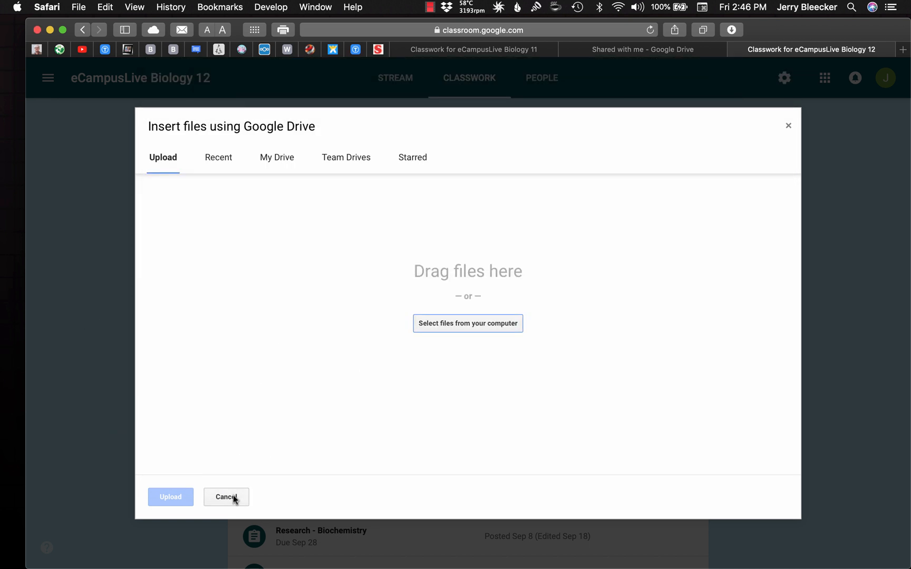
left_click(449, 326)
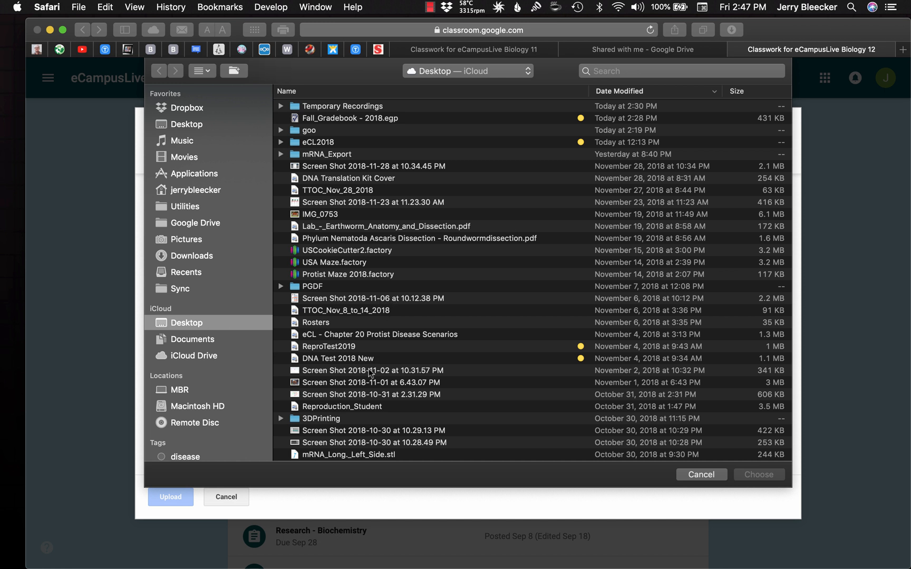
left_click(697, 475)
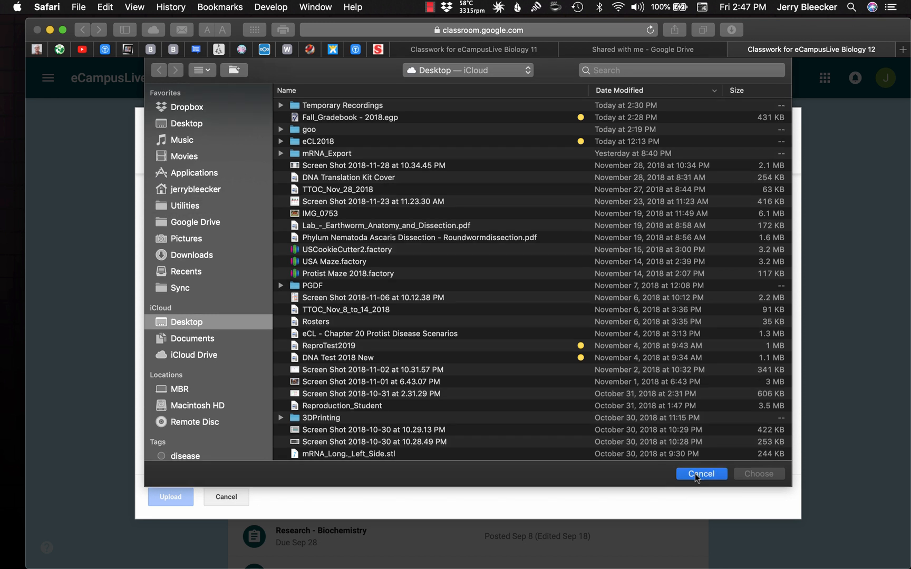
left_click(225, 497)
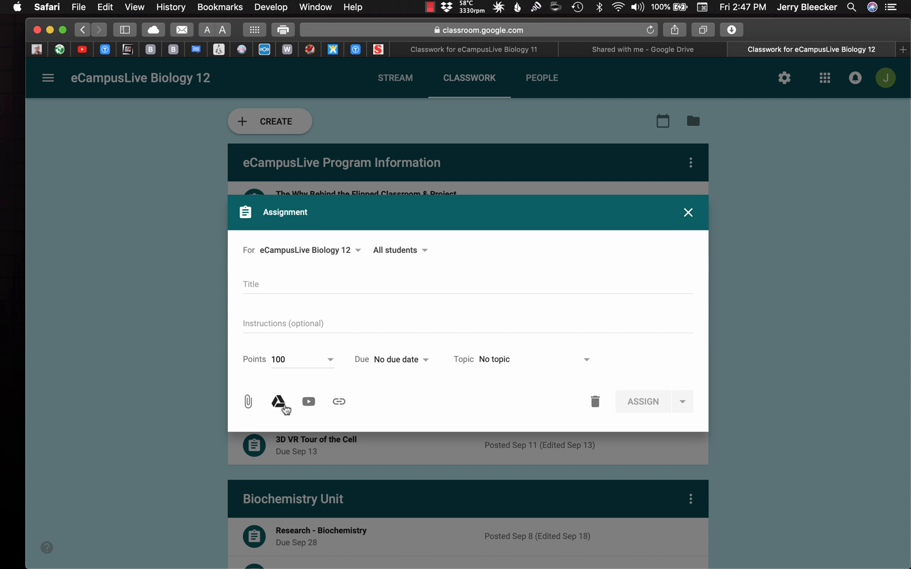
Browse Google Drive for an assignment attachment, checking the recent files and the Biochemistry folder inside Classroom's eCampusLive Biology 12 folder
left_click(279, 406)
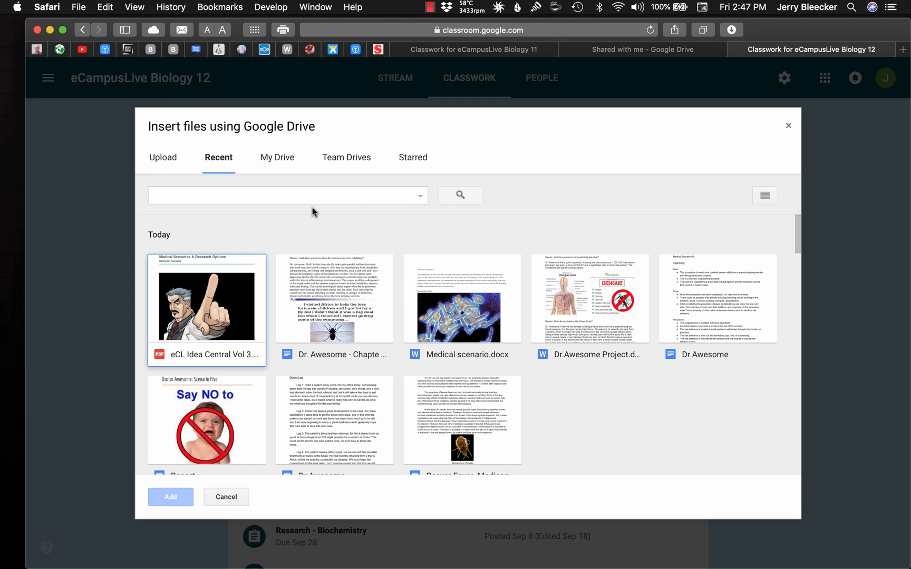
left_click(225, 307)
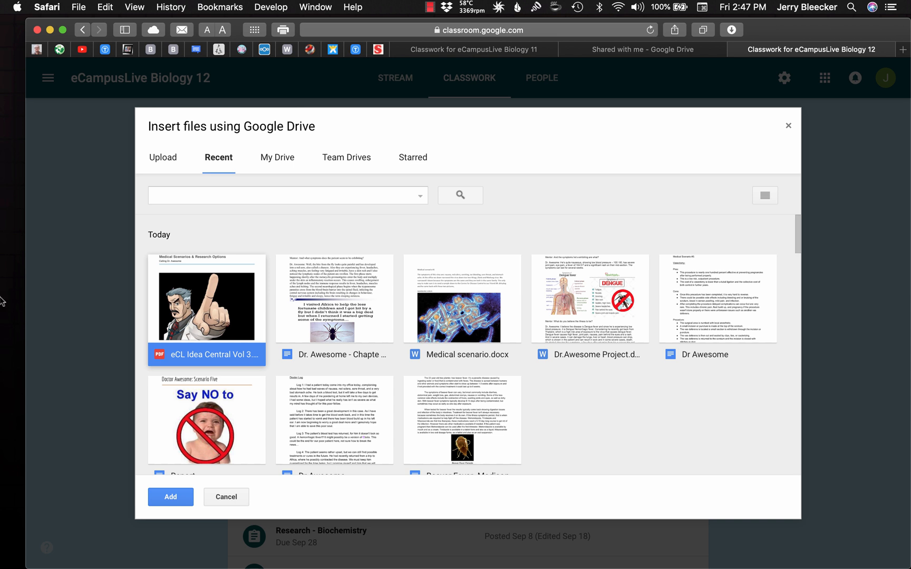
left_click(277, 155)
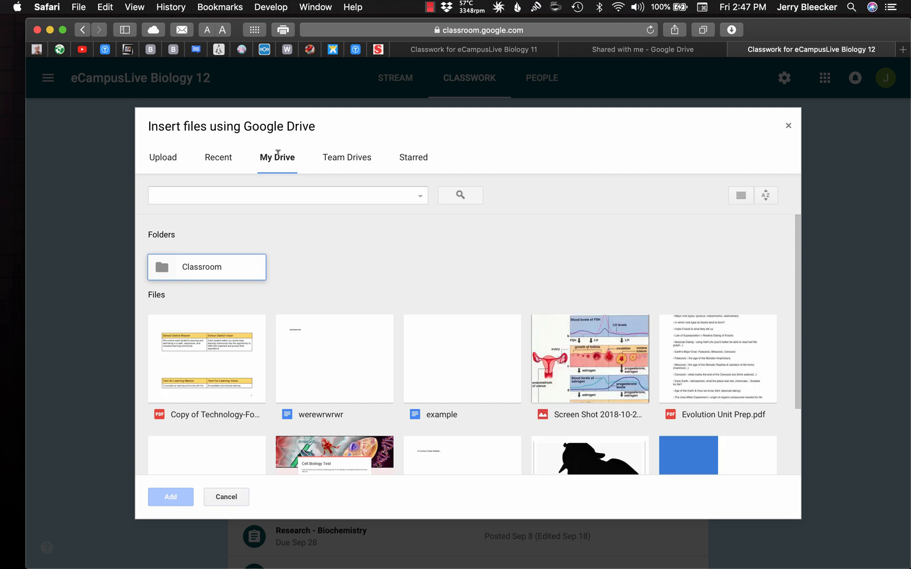
double_click(198, 268)
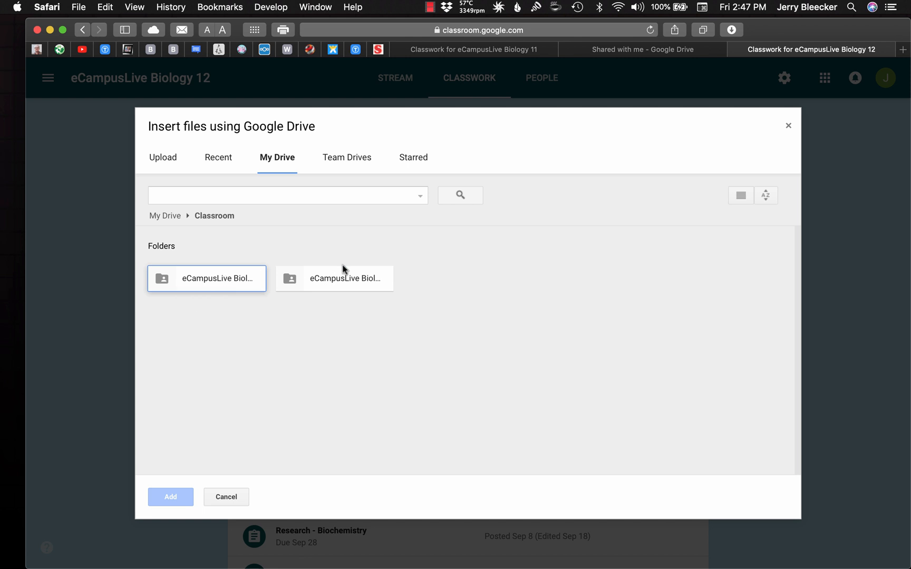
double_click(346, 277)
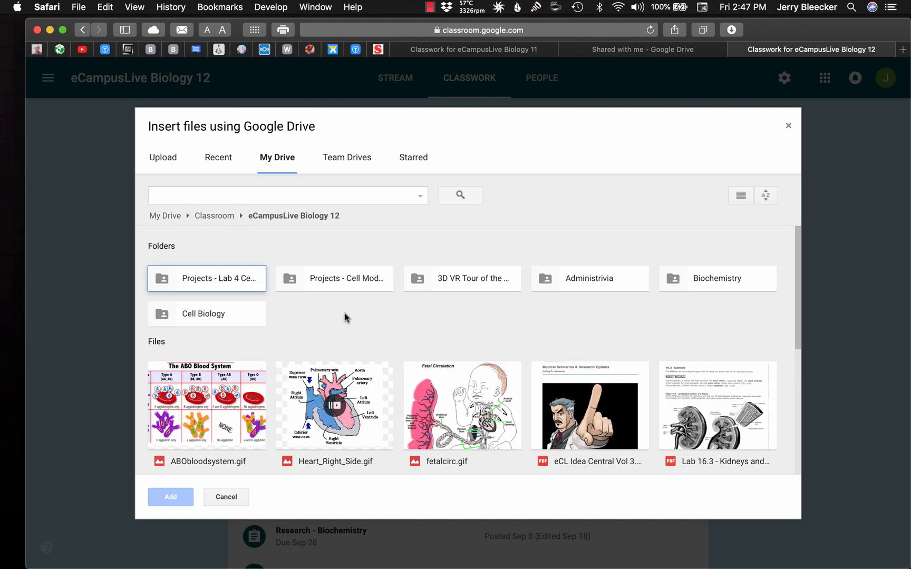
scroll(360, 320, "down", 5)
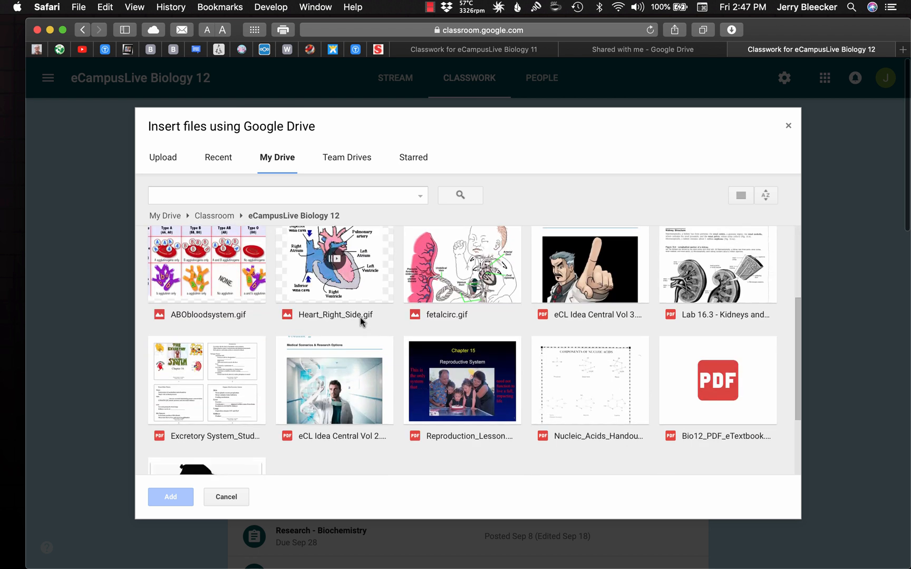
scroll(360, 321, "up", 5)
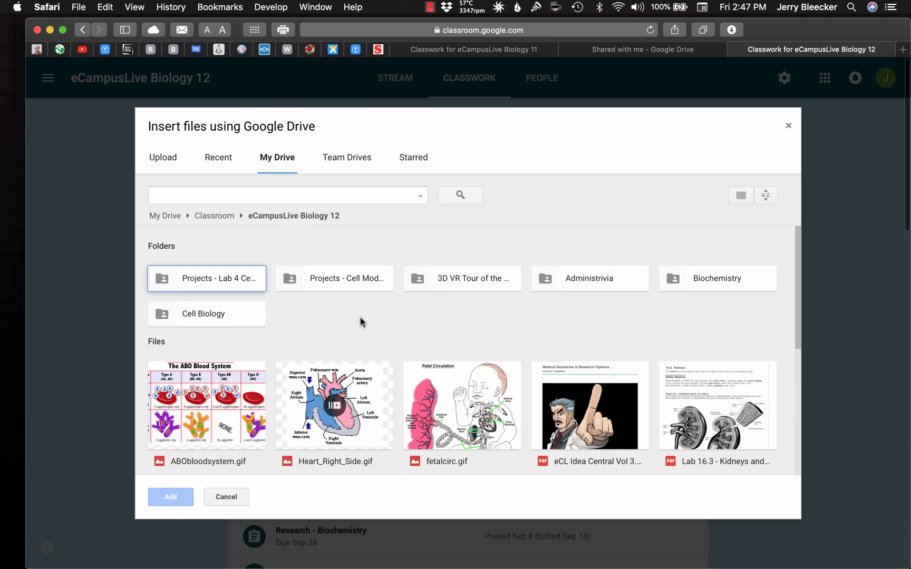
double_click(717, 279)
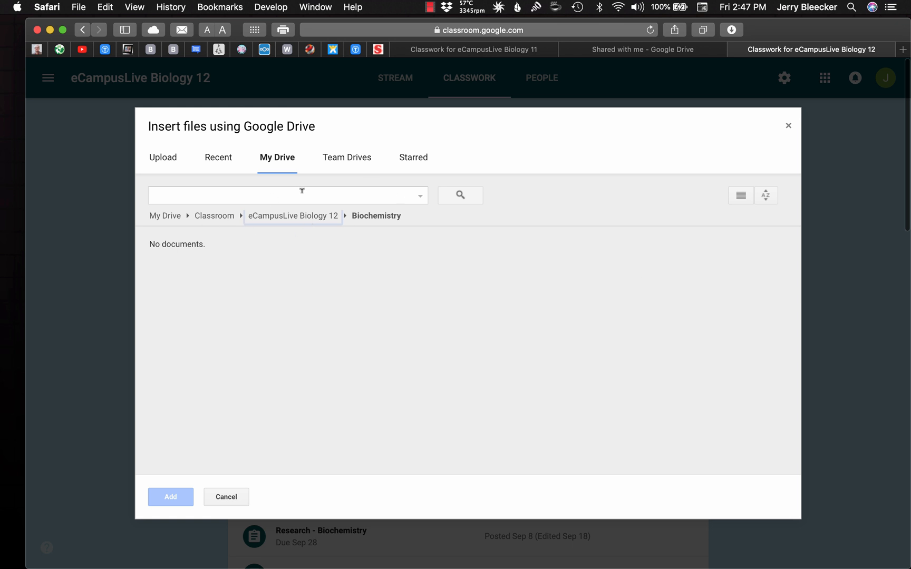
Try choosing a PDF from the Cell Biology folder of eCampusLive Biology 12 in Drive, and cancel the attachment
left_click(275, 158)
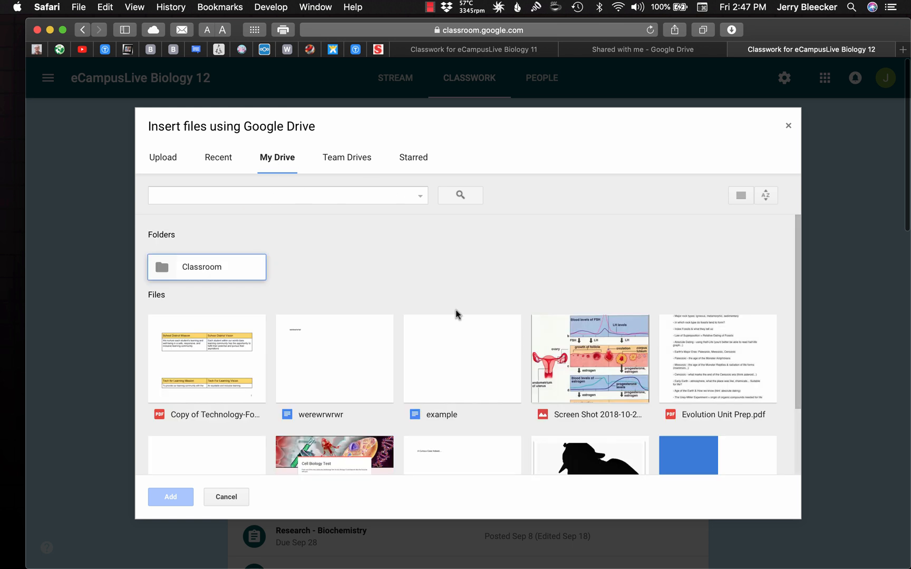
scroll(458, 314, "down", 2)
double_click(211, 219)
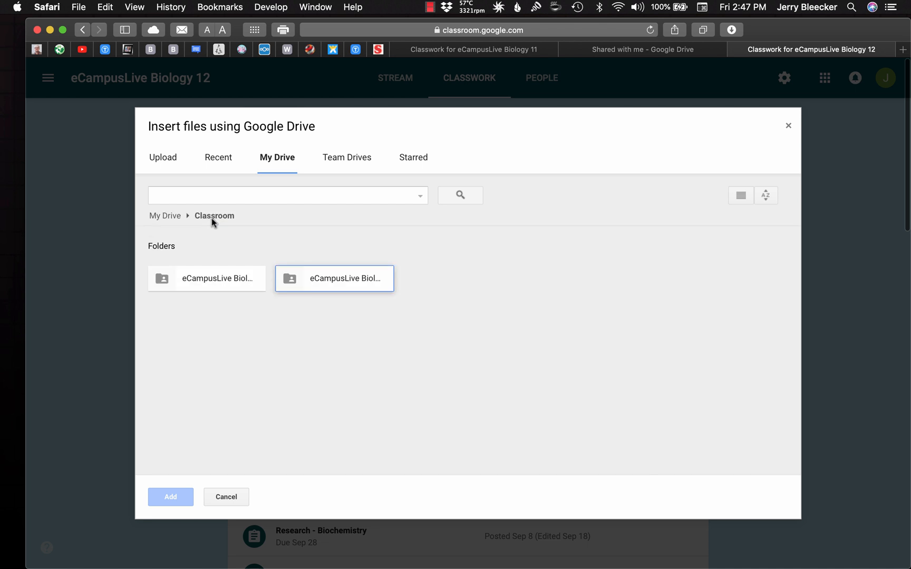
double_click(340, 285)
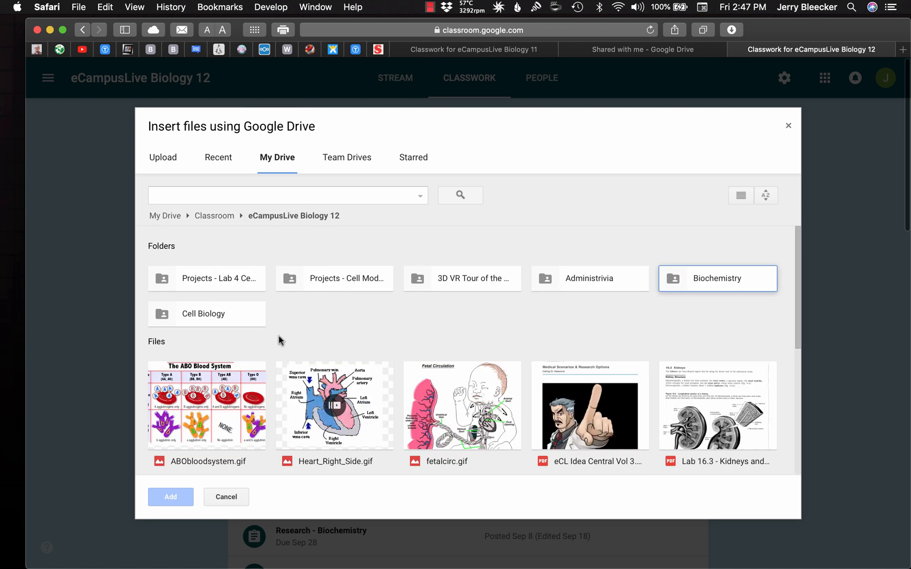
left_click(198, 315)
double_click(198, 317)
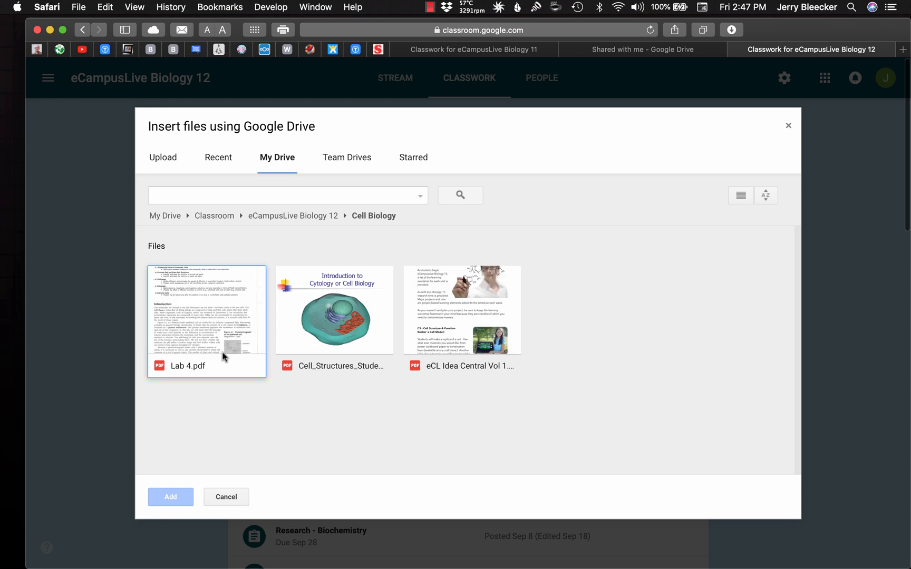
left_click(343, 328)
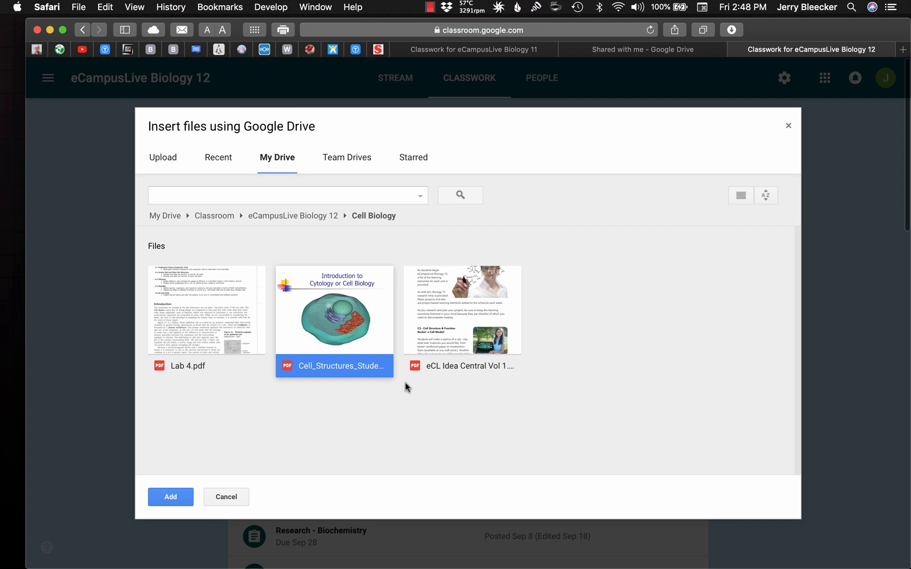
left_click(479, 320)
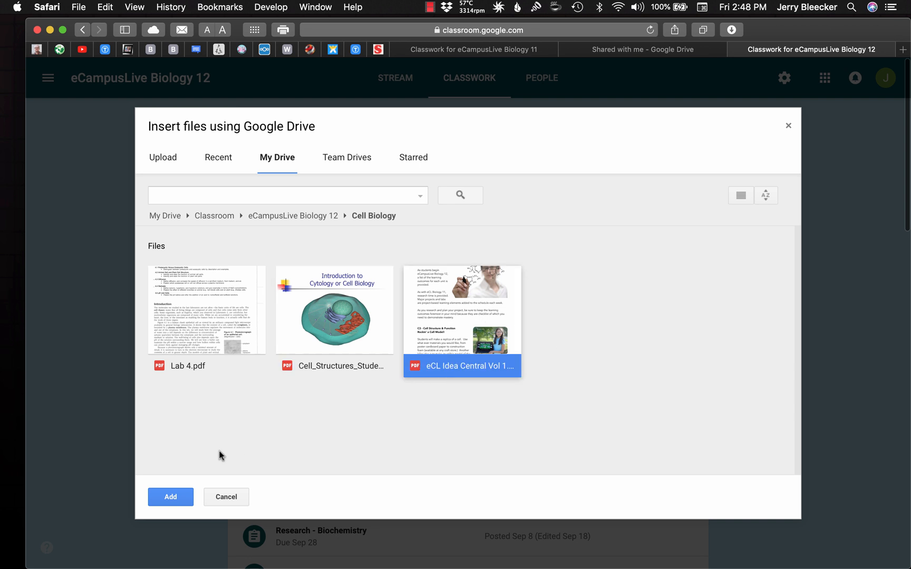
left_click(227, 497)
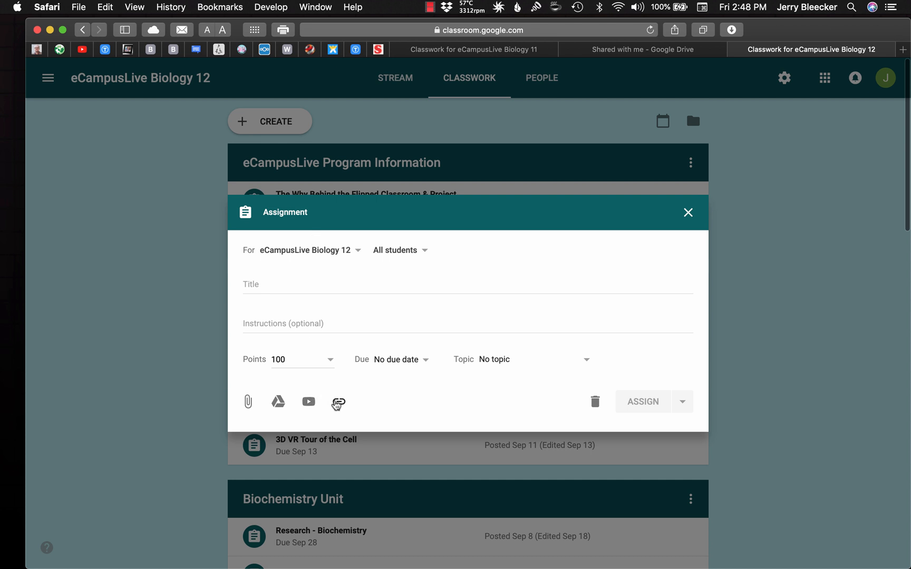
left_click(339, 402)
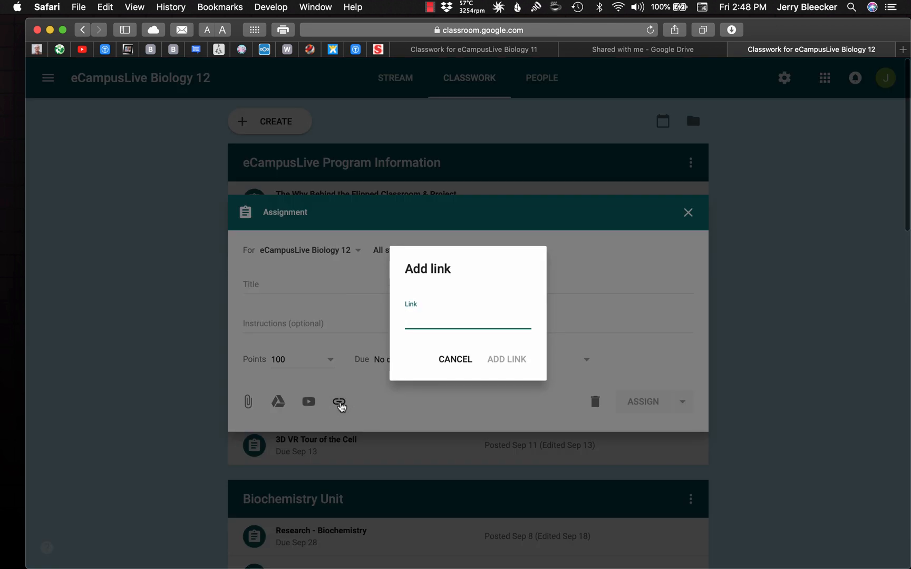
type("www.cnn.com")
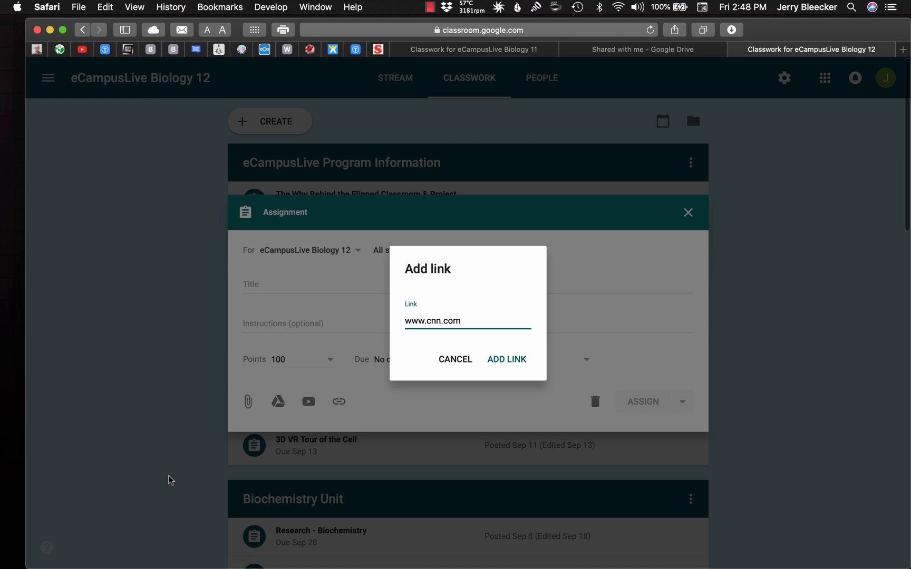
left_click(507, 366)
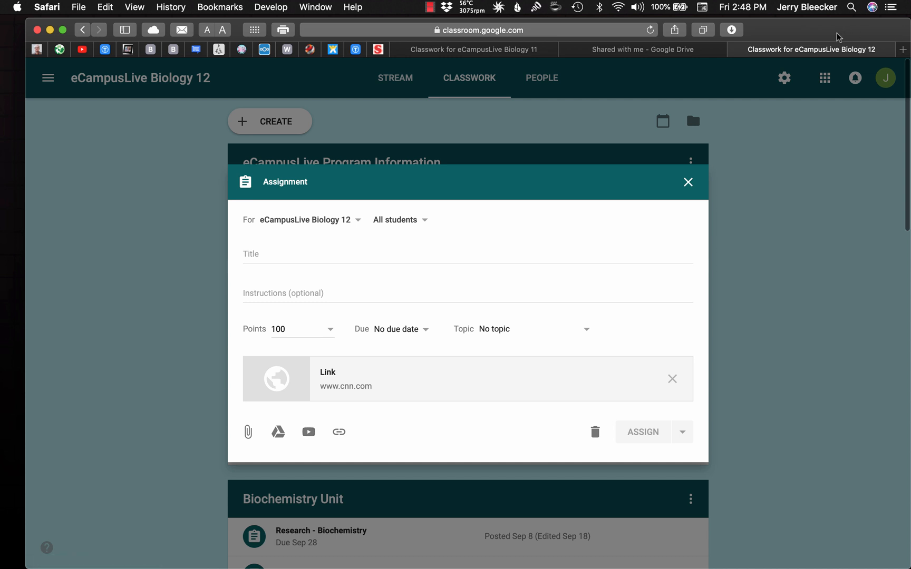
Search the web in a new browser window for the teacher's YouTube channel and open it
key("super+n")
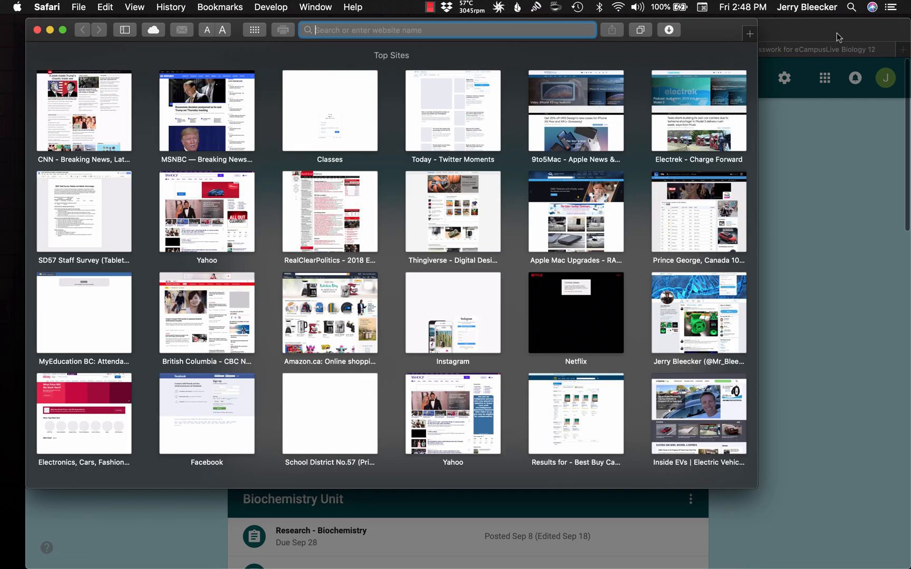
type("mr blec")
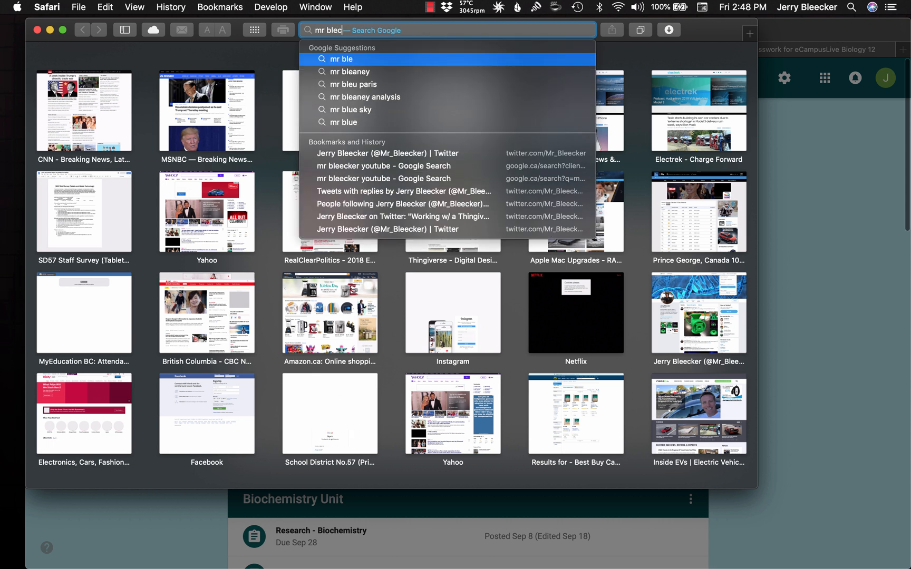
type("ker")
key("BackSpace")
key("BackSpace")
key("BackSpace")
key("BackSpace")
key("BackSpace")
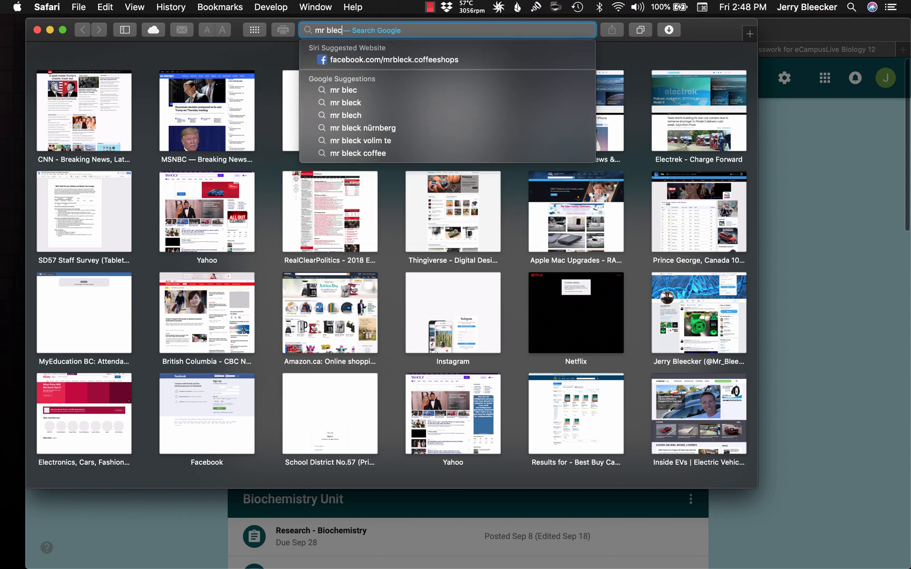
type("ece")
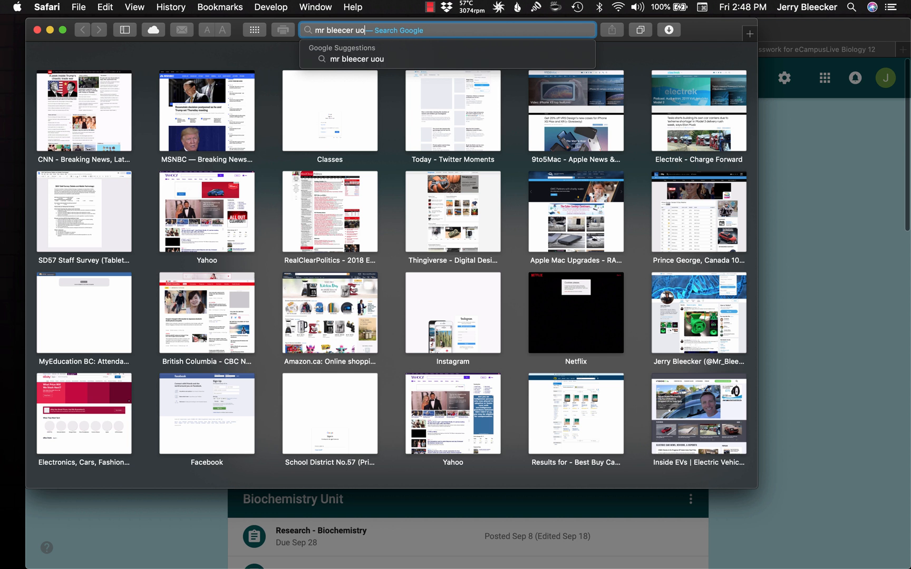
key("BackSpace")
type("ker youtube")
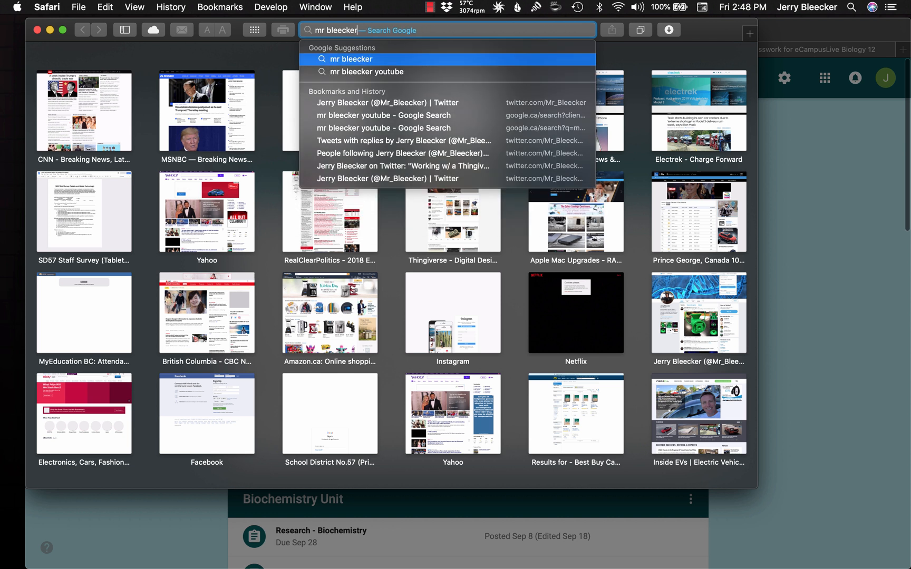
key("Return")
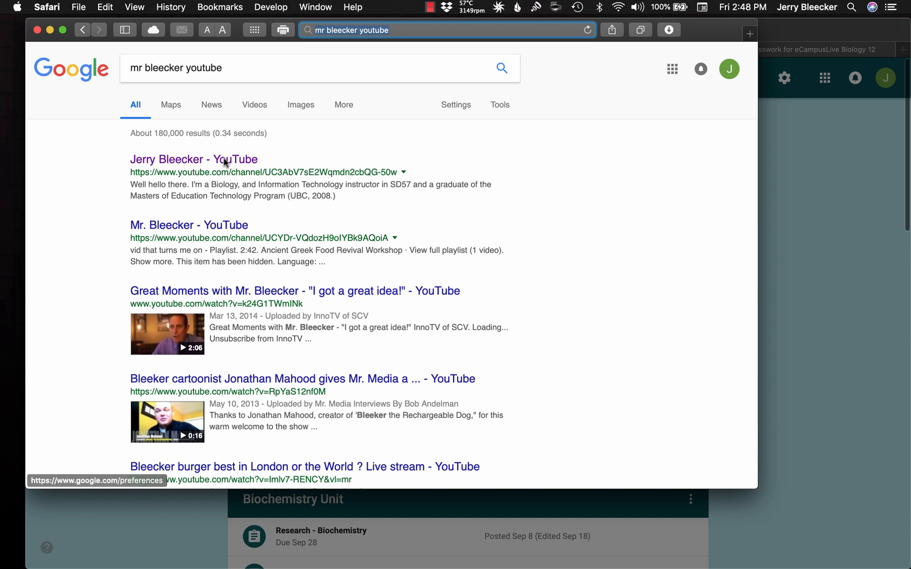
left_click(192, 163)
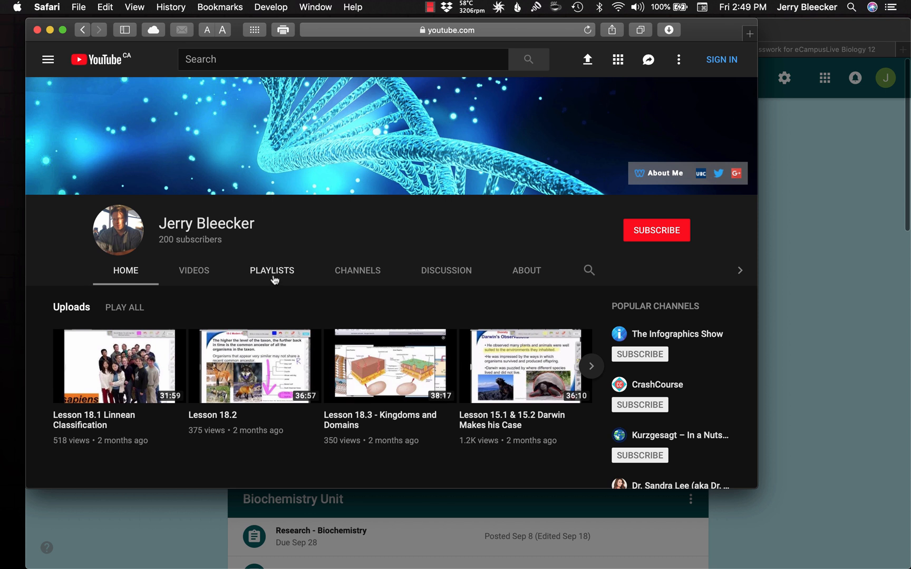
Open the channel's eCampusLive Biology 12 playlist and copy the link of the video "Lesson 37 - The Nervous System, Neurons & Reflex Arc"
left_click(274, 279)
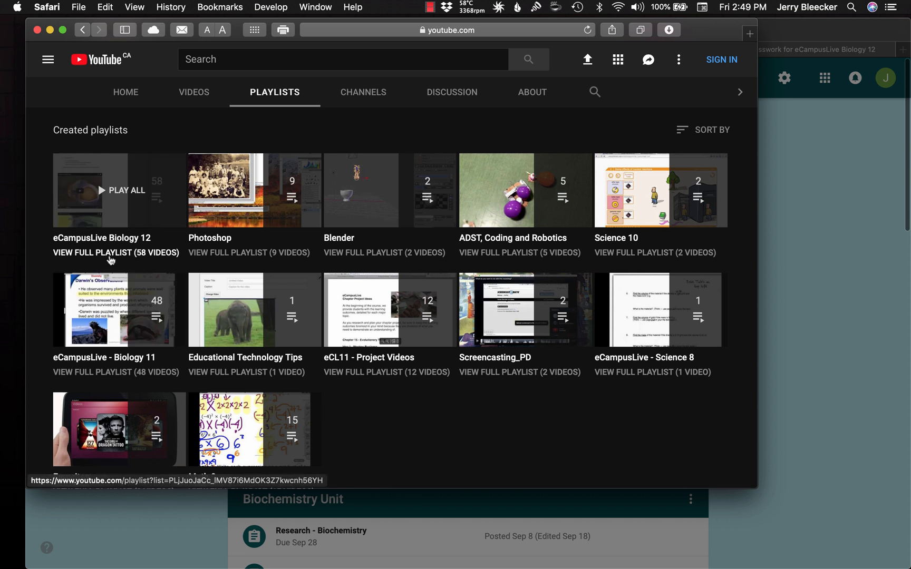
left_click(110, 255)
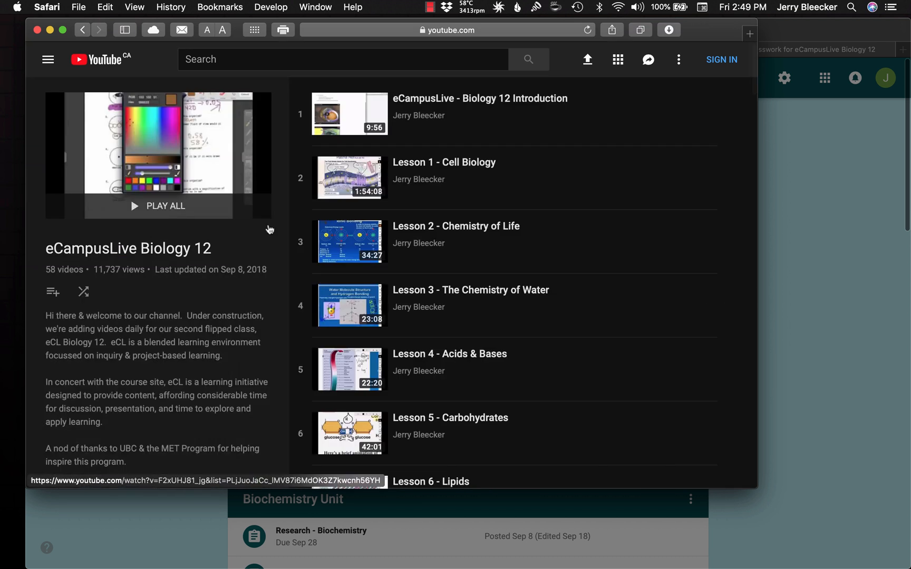
scroll(562, 346, "down", 7)
scroll(563, 346, "down", 7)
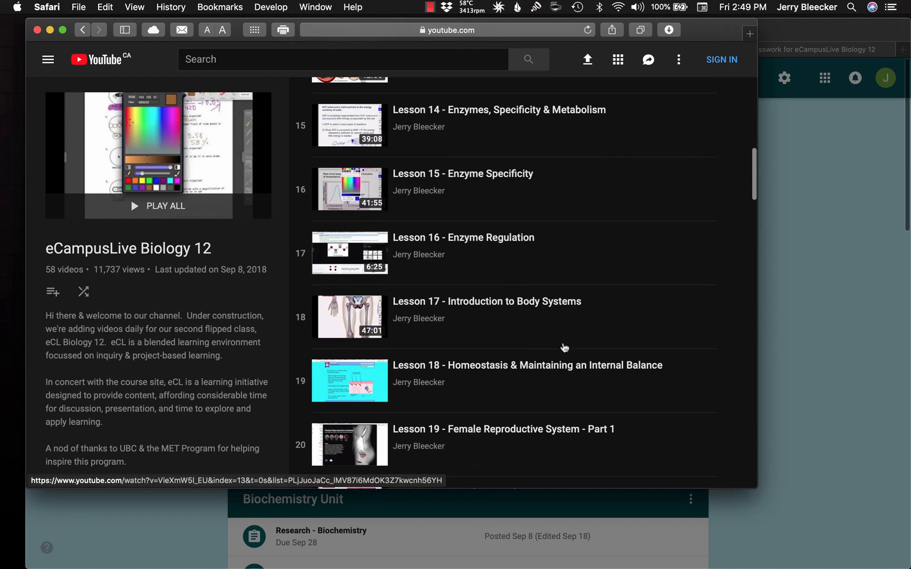
scroll(564, 347, "down", 14)
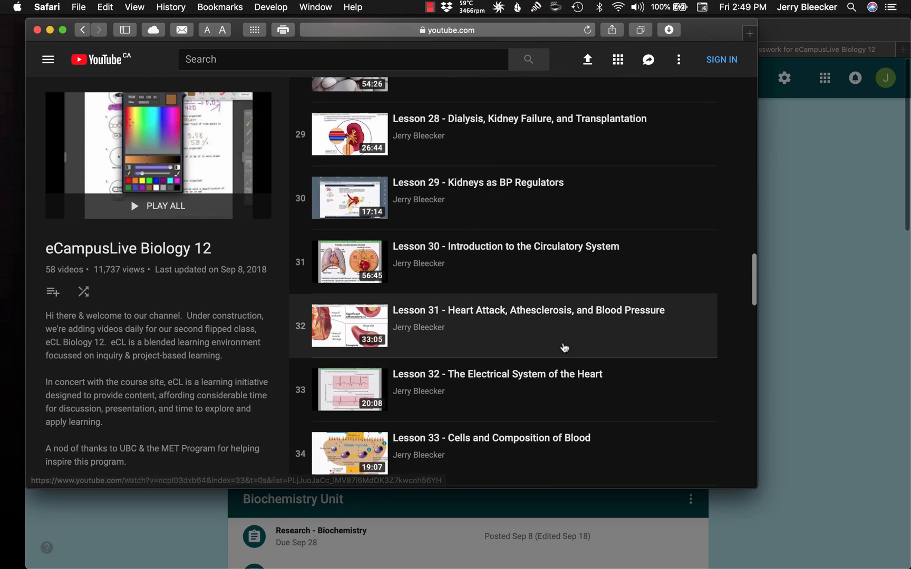
scroll(564, 346, "down", 7)
scroll(564, 346, "up", 2)
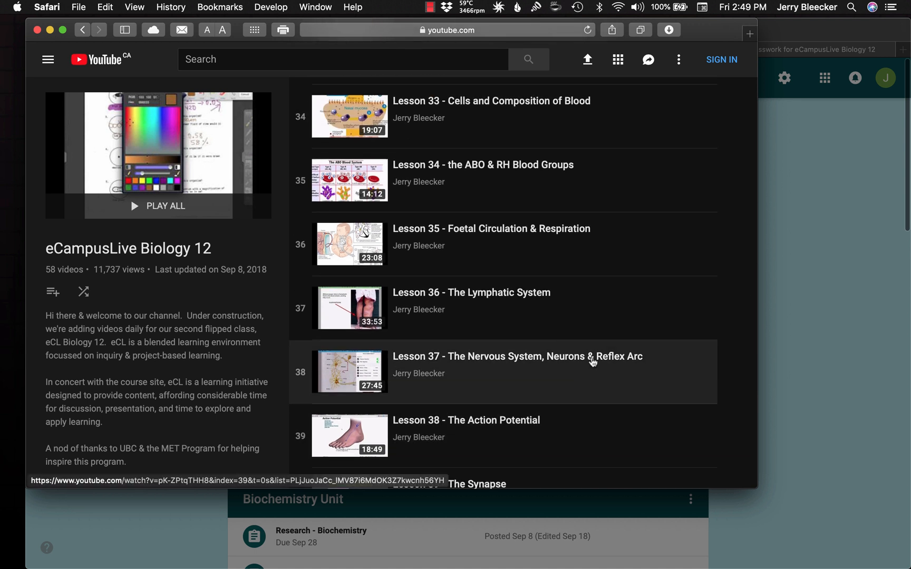
right_click(592, 362)
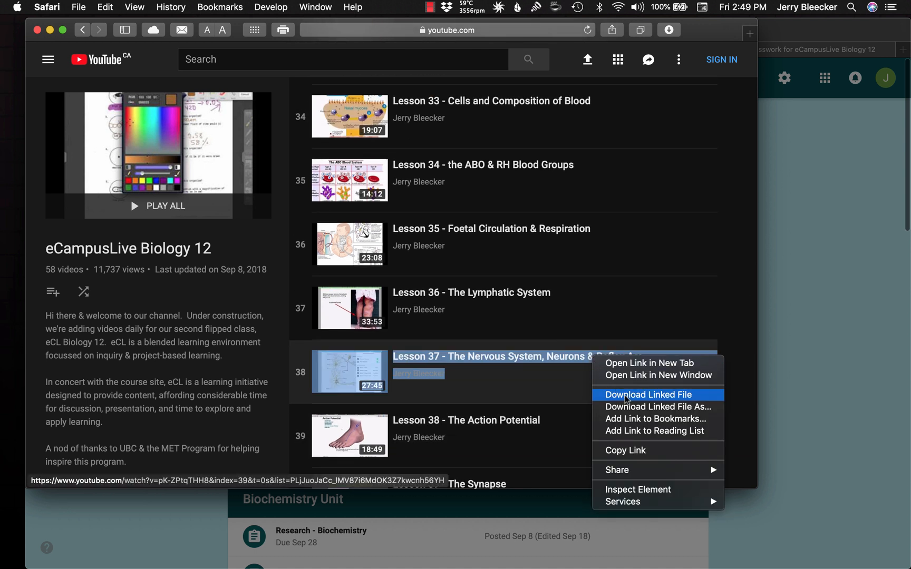
left_click(654, 453)
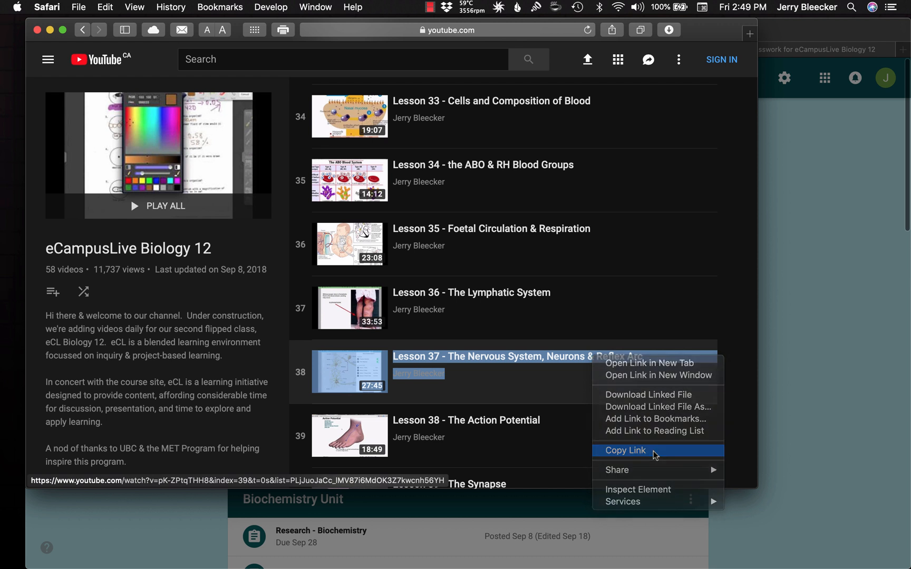
Return to the unfinished assignment and attach the YouTube video "Lesson 37 - The Nervous System, Neurons & Reflex Arc" using its copied link
left_click(50, 30)
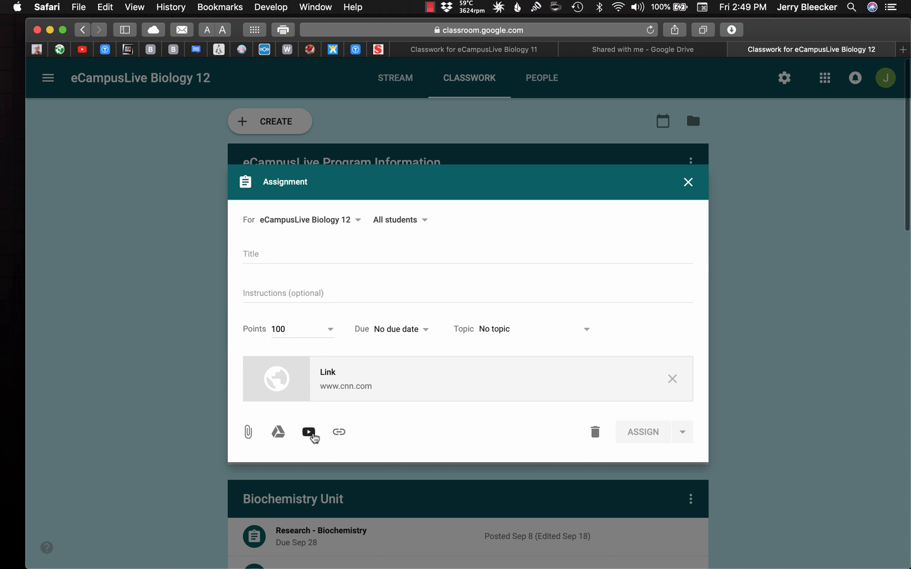
left_click(309, 432)
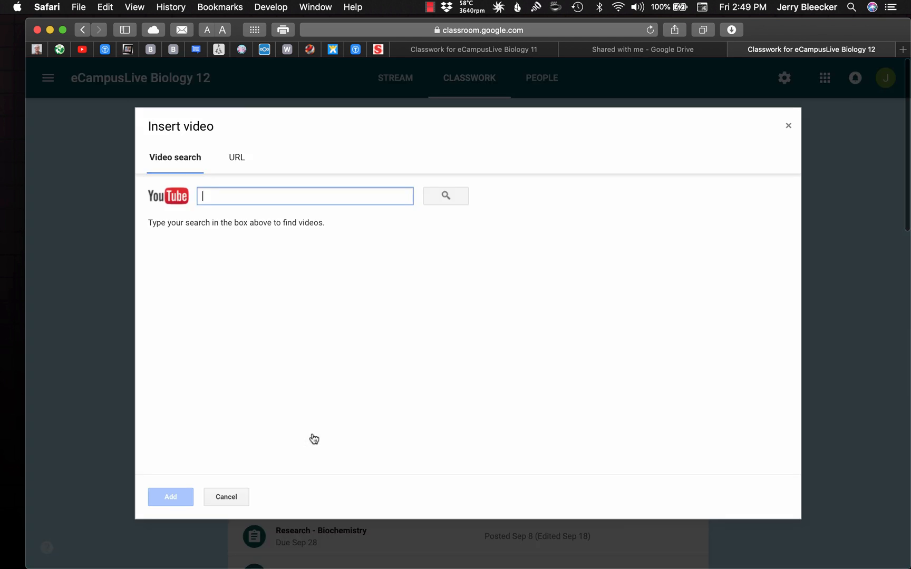
key("super+v")
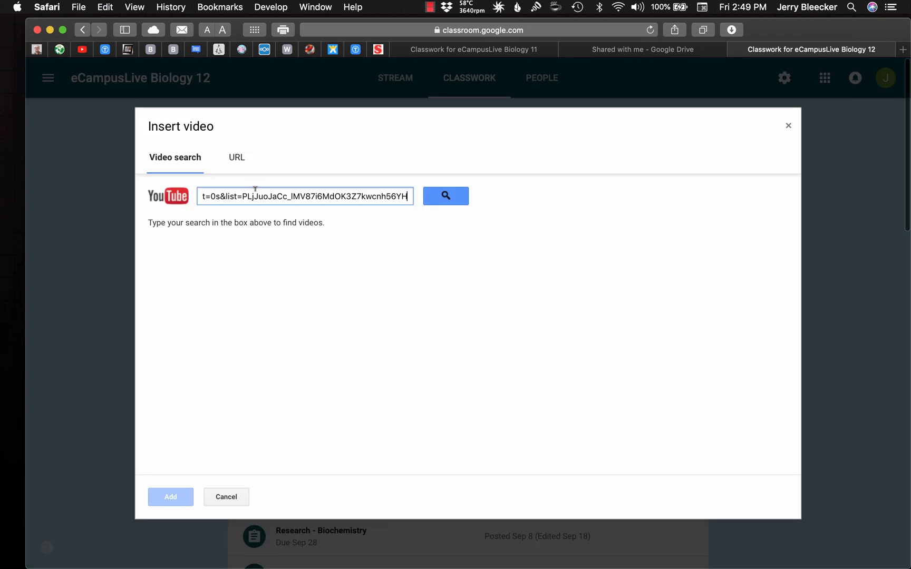
left_click(443, 203)
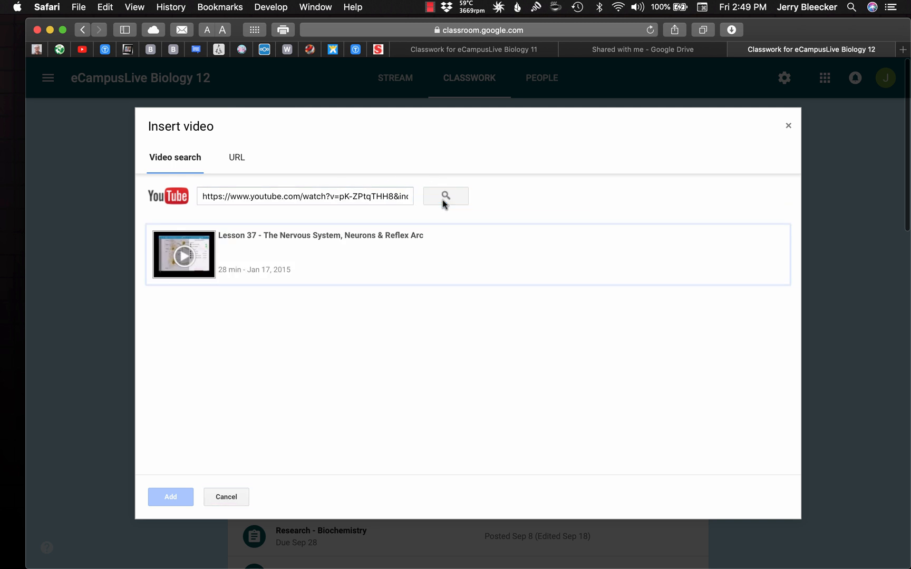
left_click(398, 251)
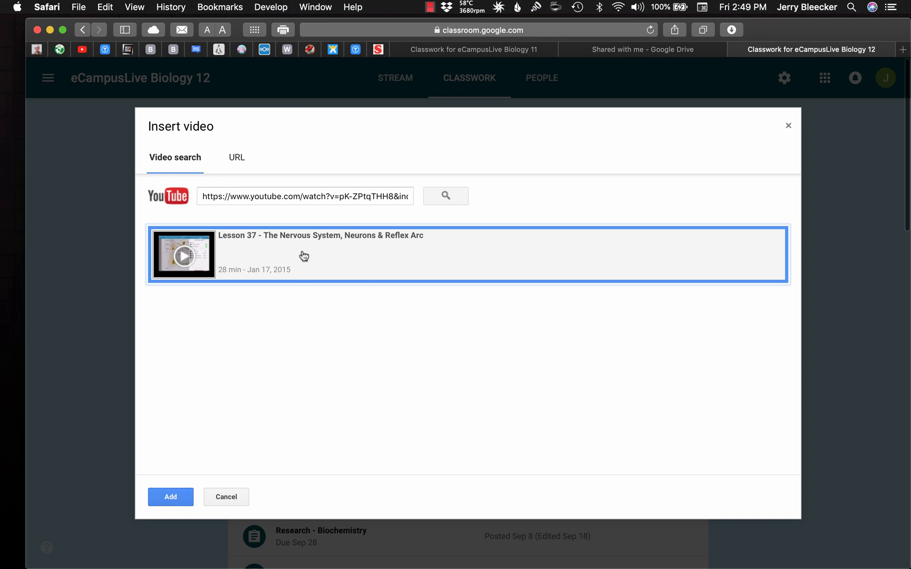
left_click(168, 497)
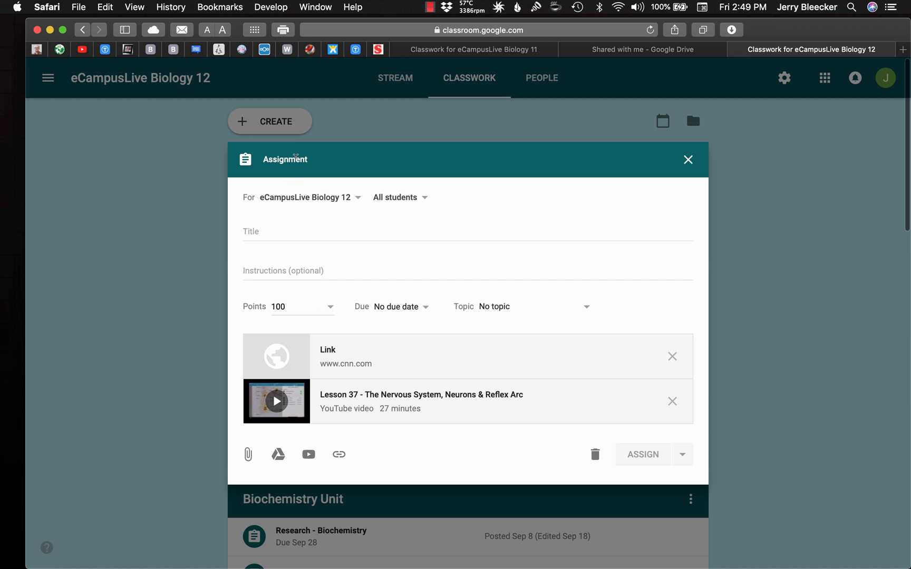
Enter a new topic named "Unit 8 - The Nervous System" for the assignment, and close the assignment without assigning it
left_click(499, 308)
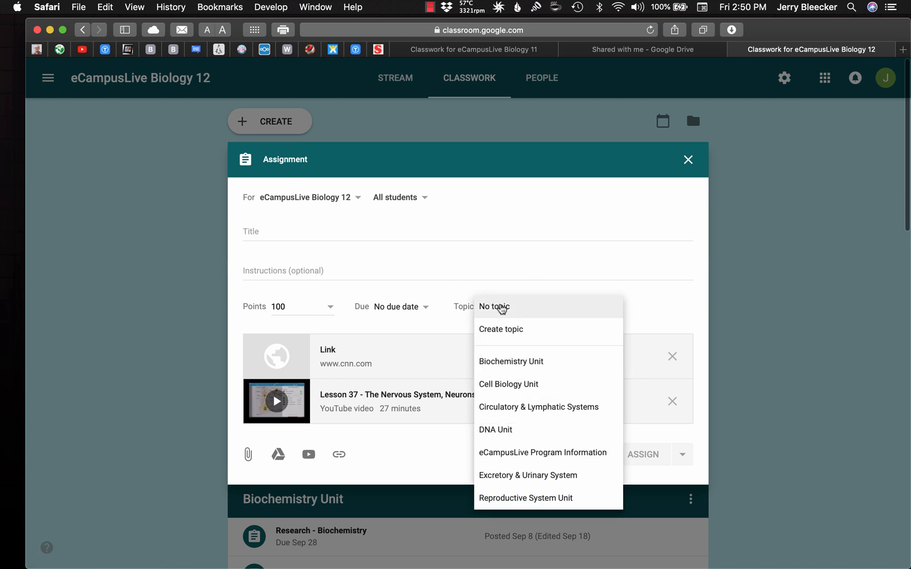
left_click(504, 330)
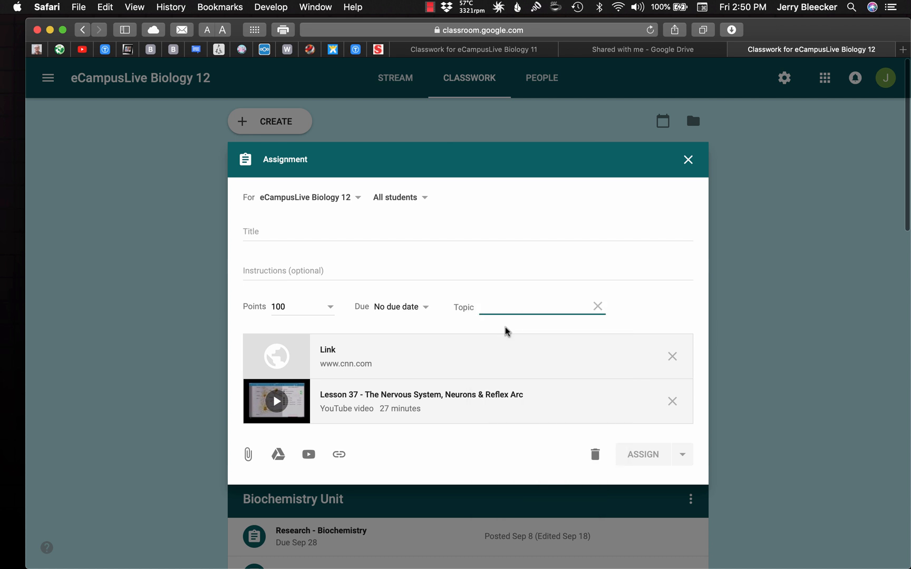
type("Unit")
key("BackSpace")
key("BackSpace")
key("BackSpace")
key("BackSpace")
key("BackSpace")
type("Unit ")
type("-")
type(" Unit")
type(" 8")
key("BackSpace")
key("BackSpace")
key("BackSpace")
key("BackSpace")
key("BackSpace")
key("BackSpace")
key("BackSpace")
key("BackSpace")
type("8 - Th")
key("BackSpace")
type("he Nervous S")
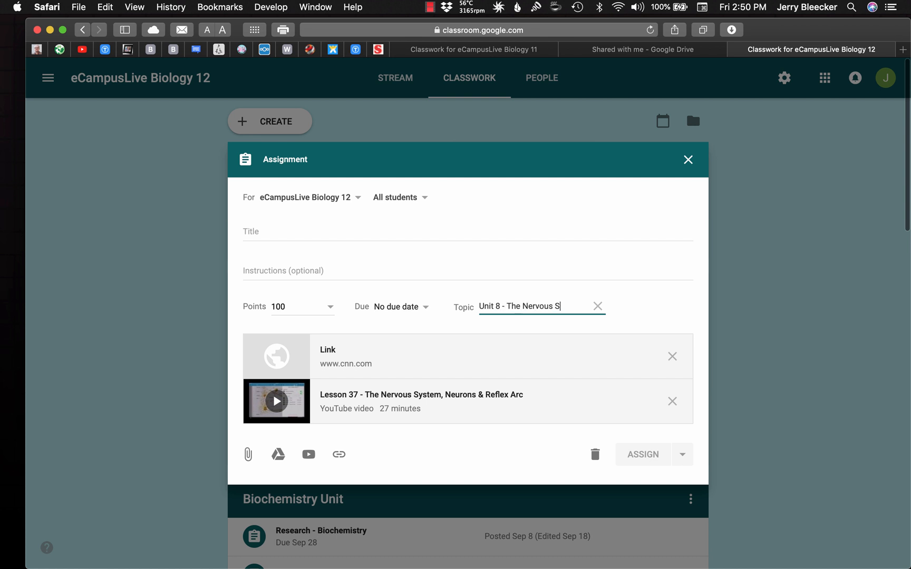
type("ystem")
left_click(688, 159)
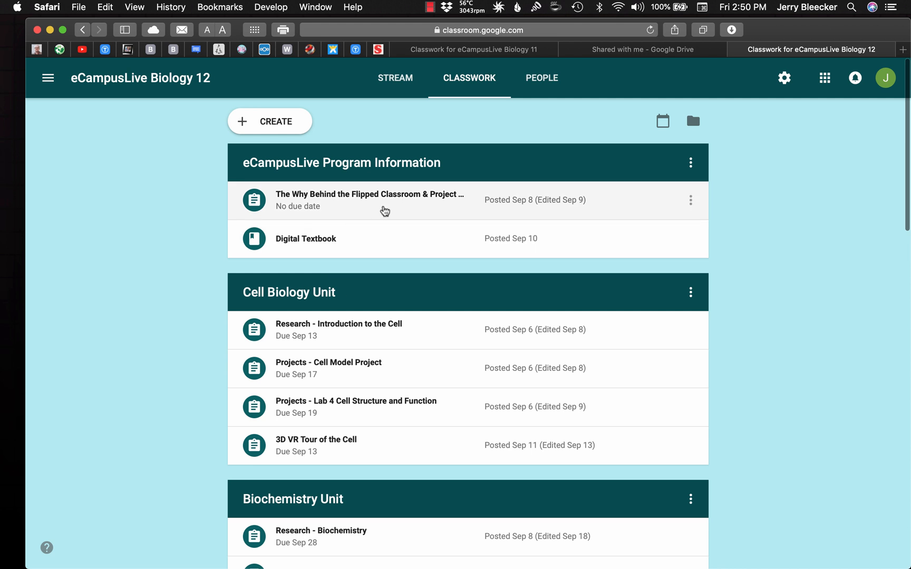
Examine the flipped classroom assignment and the Digital Textbook material under eCampusLive Program Information, collapsing each one again
left_click(382, 209)
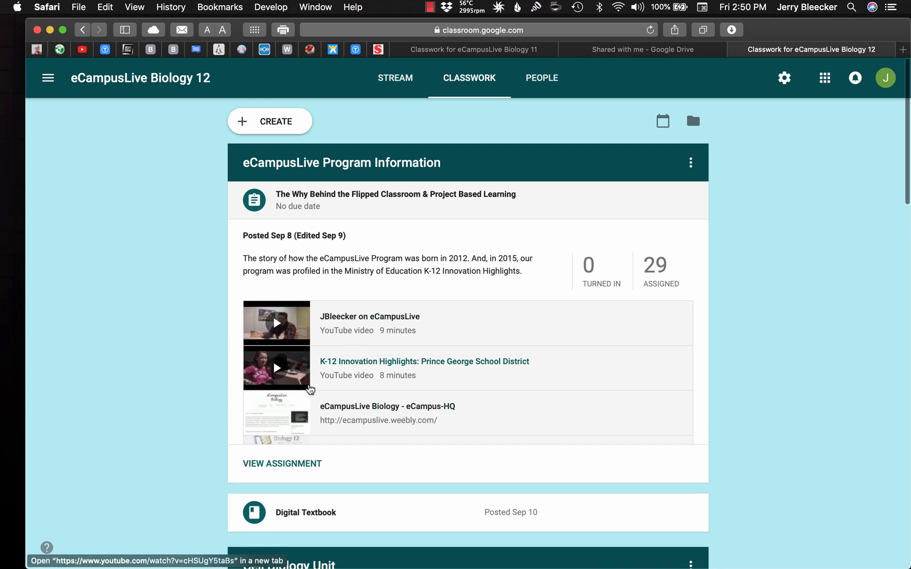
left_click(550, 200)
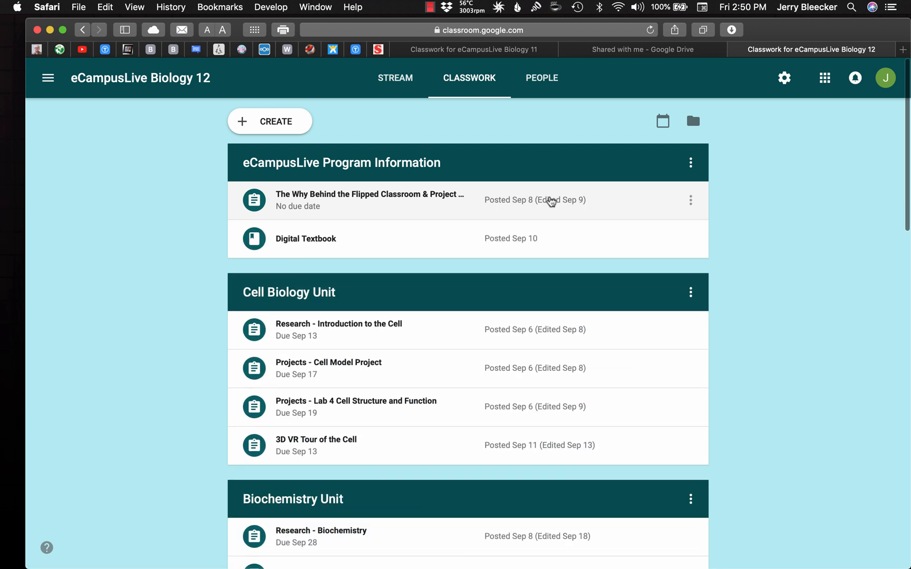
left_click(411, 252)
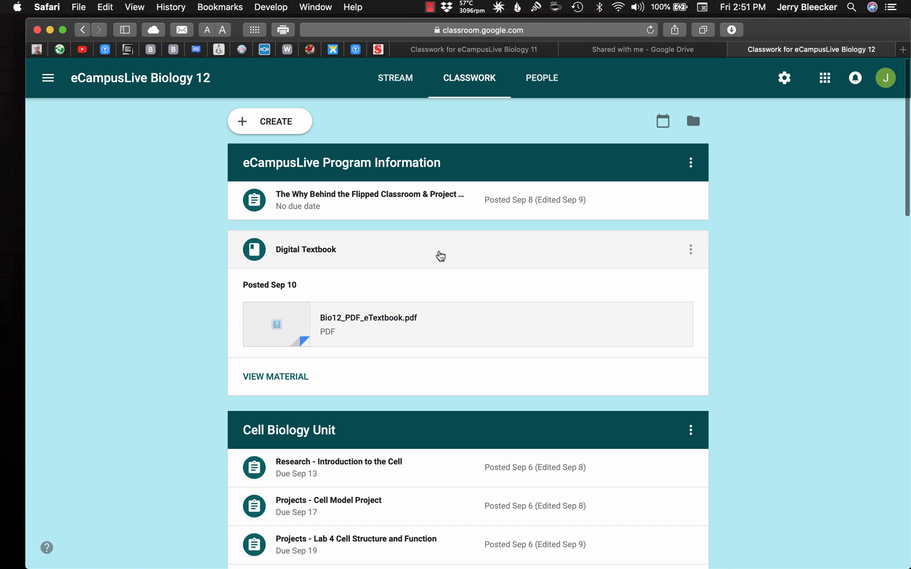
left_click(440, 256)
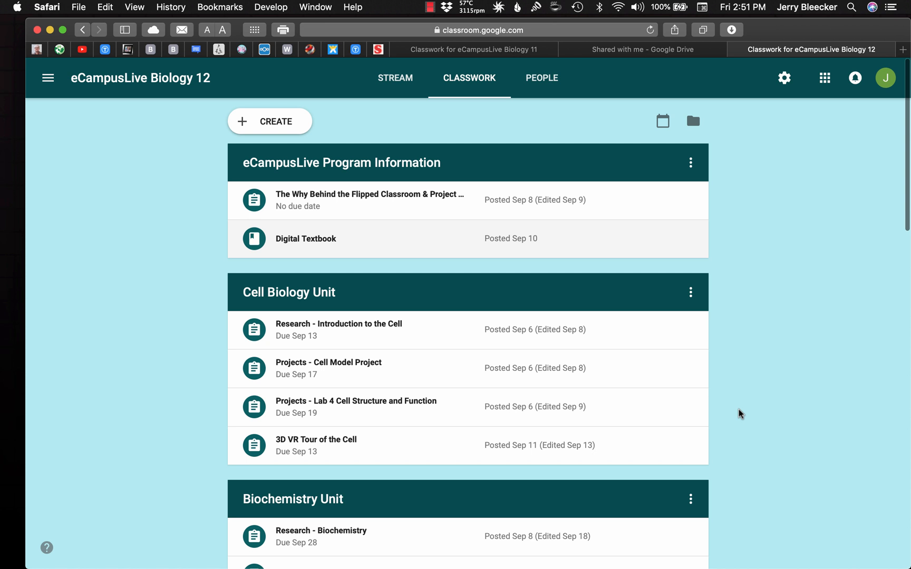
left_click(617, 7)
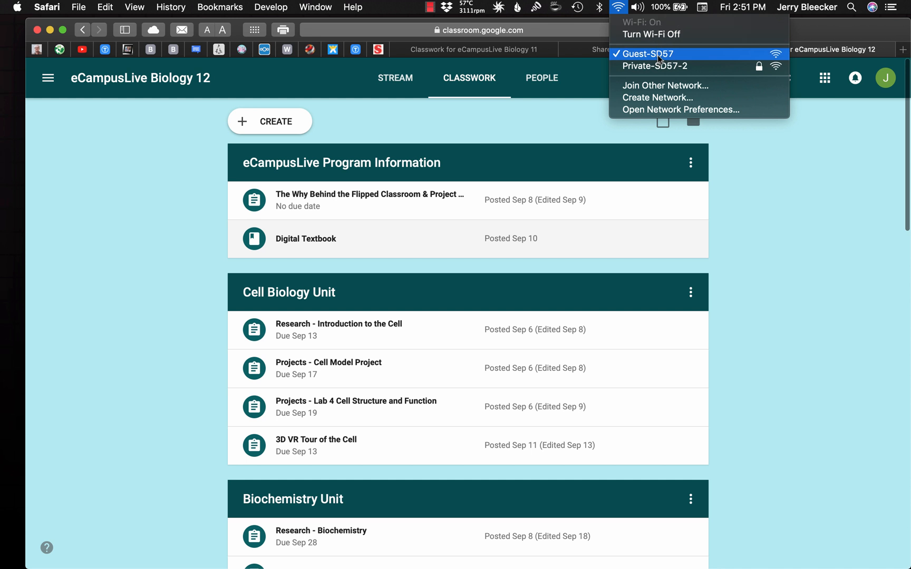
left_click(783, 269)
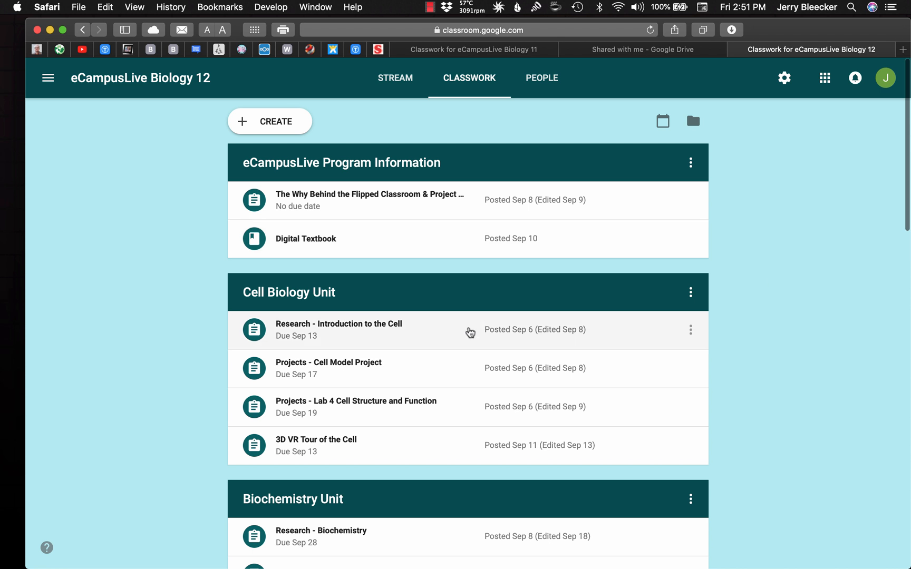
Review the contents of "Research - Introduction to the Cell" and "Projects - Cell Model Project" in the Cell Biology Unit, collapsing each again
left_click(471, 332)
scroll(326, 387, "down", 5)
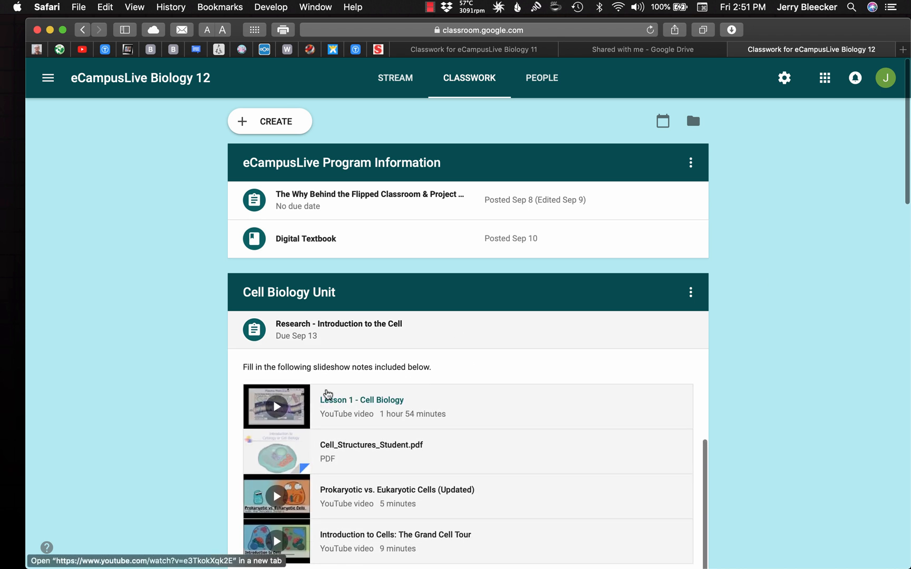
scroll(169, 459, "down", 2)
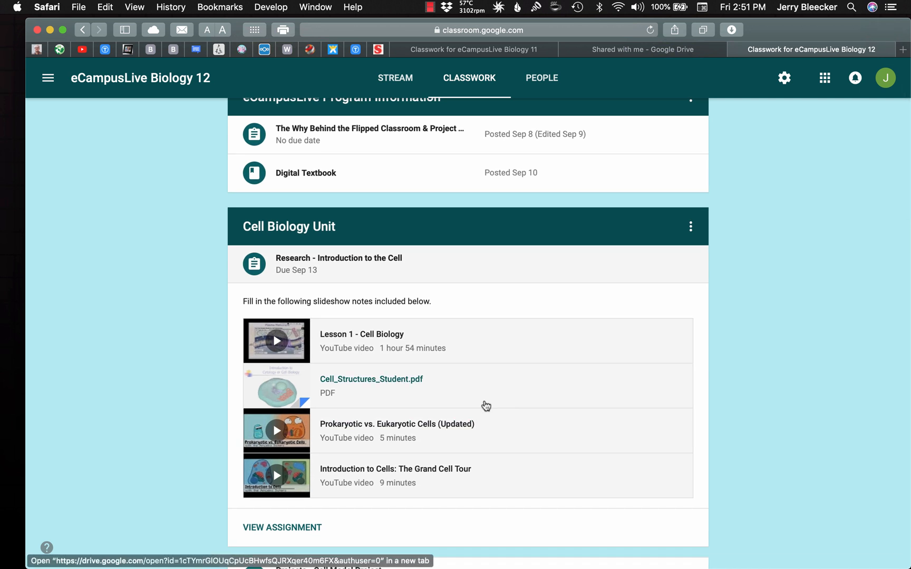
scroll(485, 405, "down", 2)
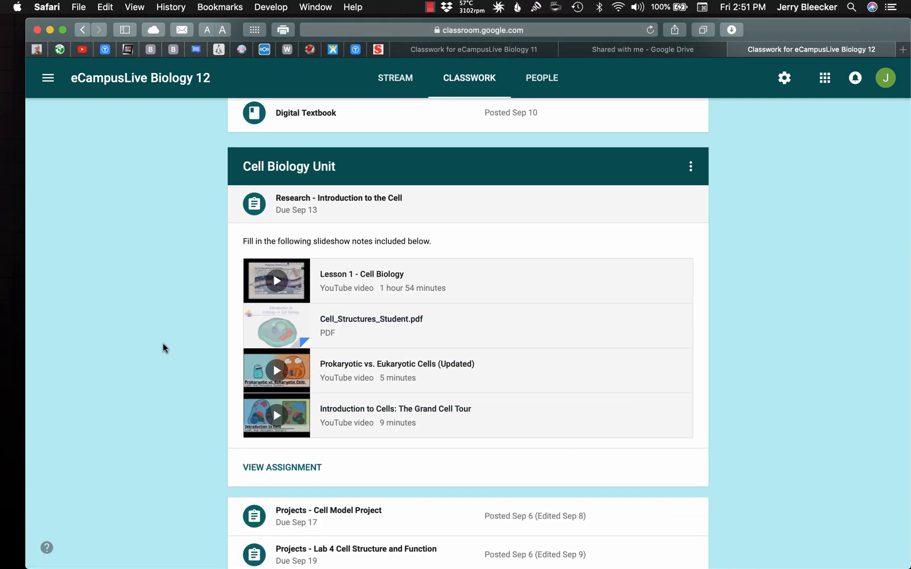
left_click(468, 201)
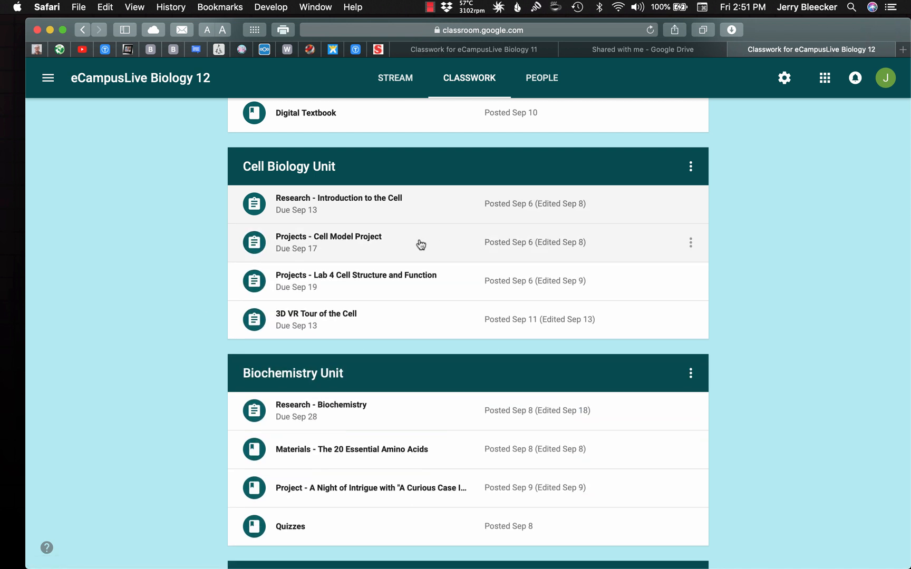
left_click(415, 246)
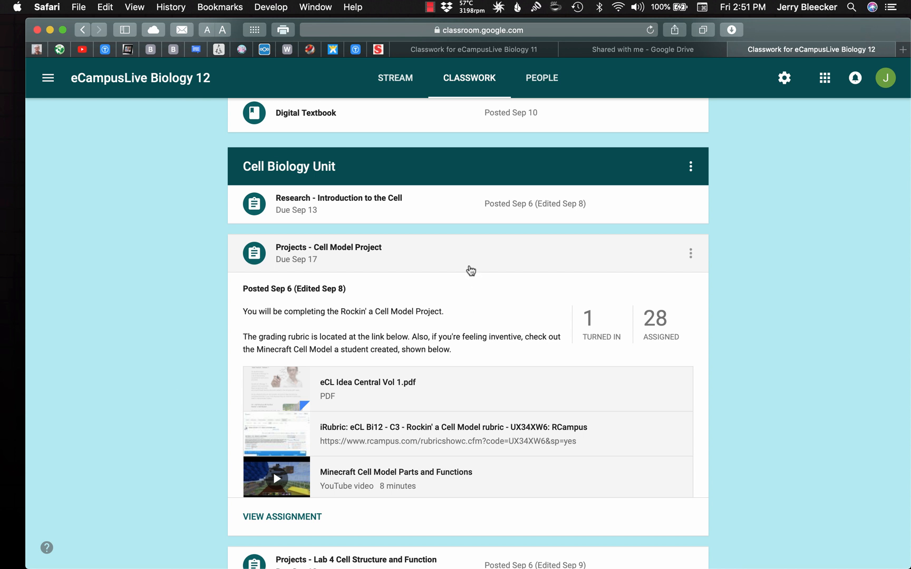
left_click(469, 268)
Switch to Google Drive and create a new blank Google Docs document
left_click(825, 77)
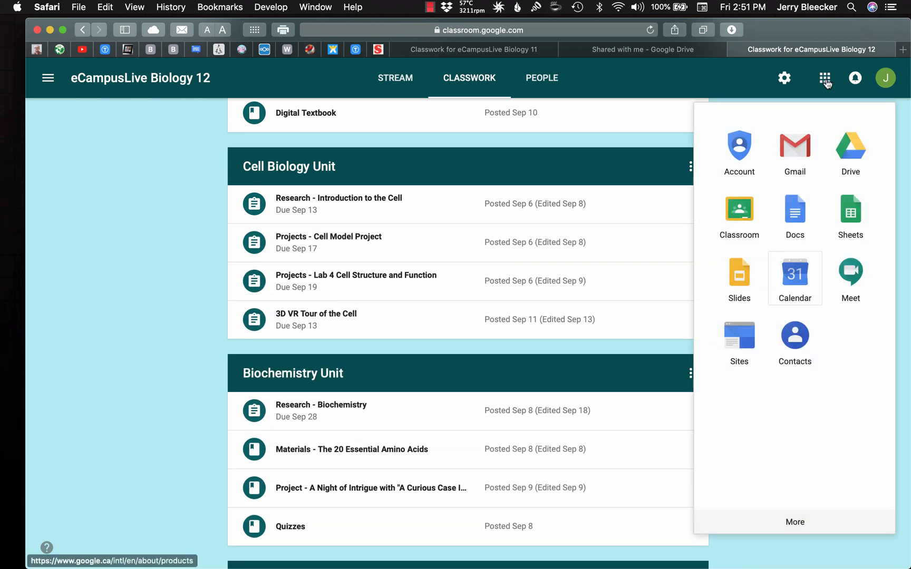
left_click(849, 153)
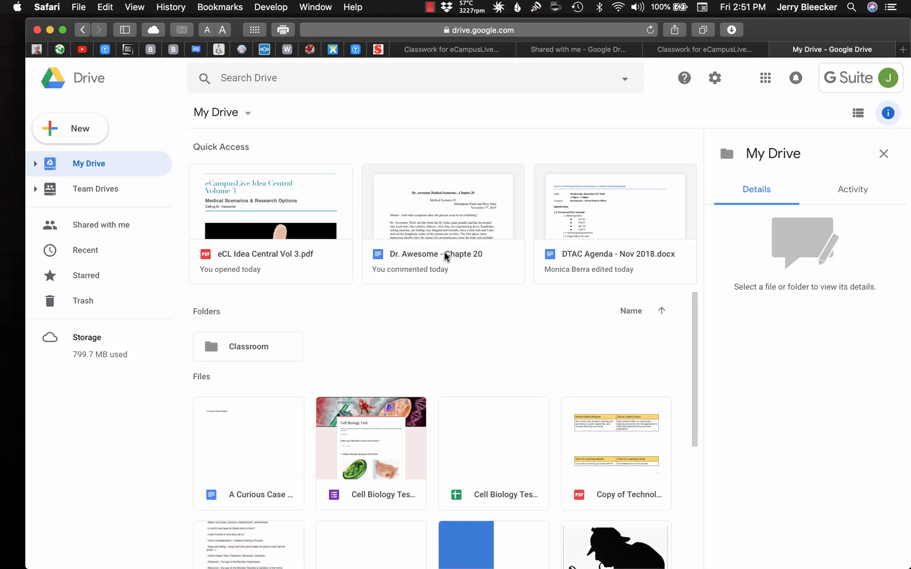
left_click(310, 210)
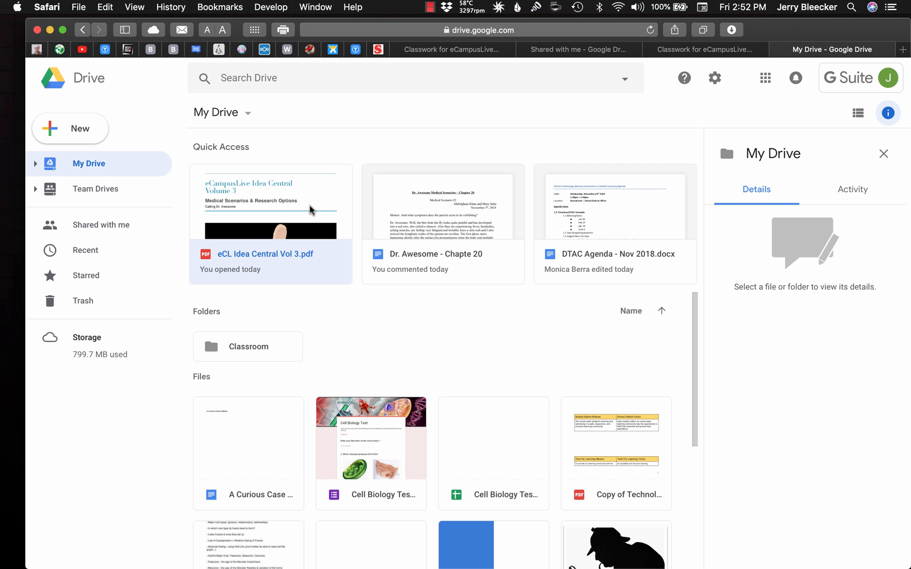
left_click(77, 128)
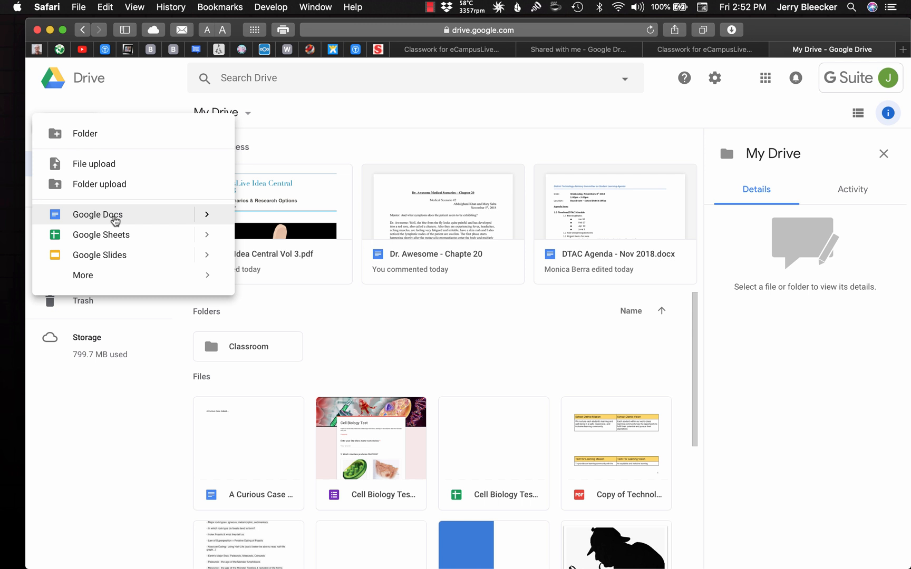
left_click(115, 217)
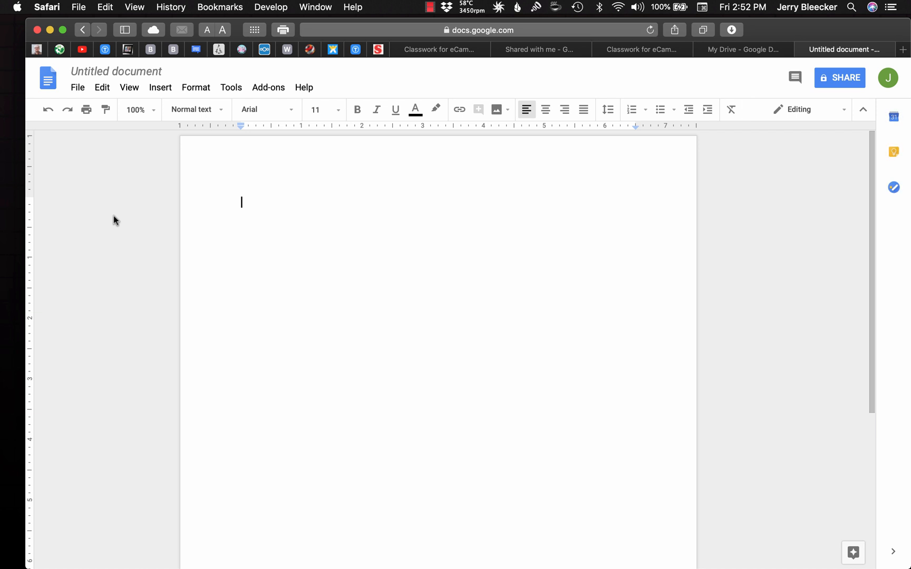
Write "Here is a resource to share." in the blank document
type("Here is a ")
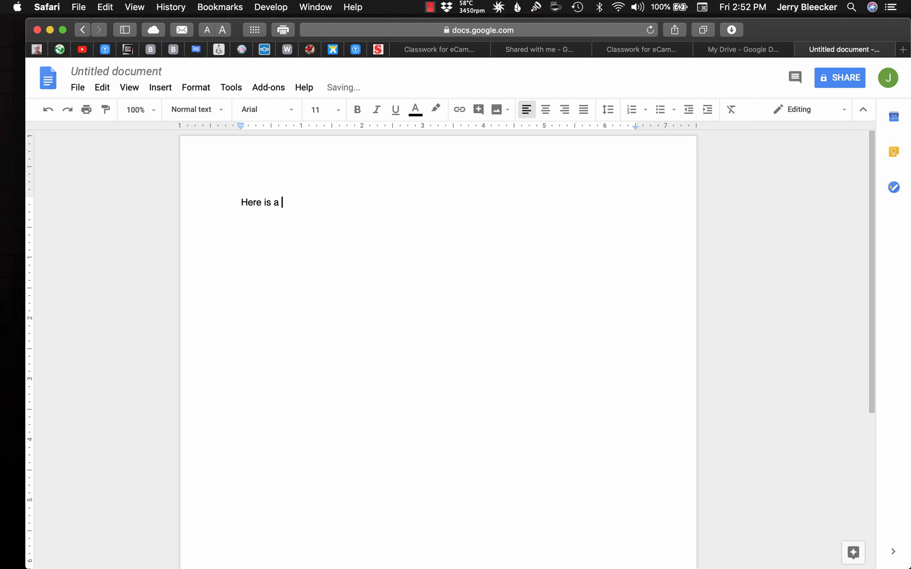
type("resource to share.")
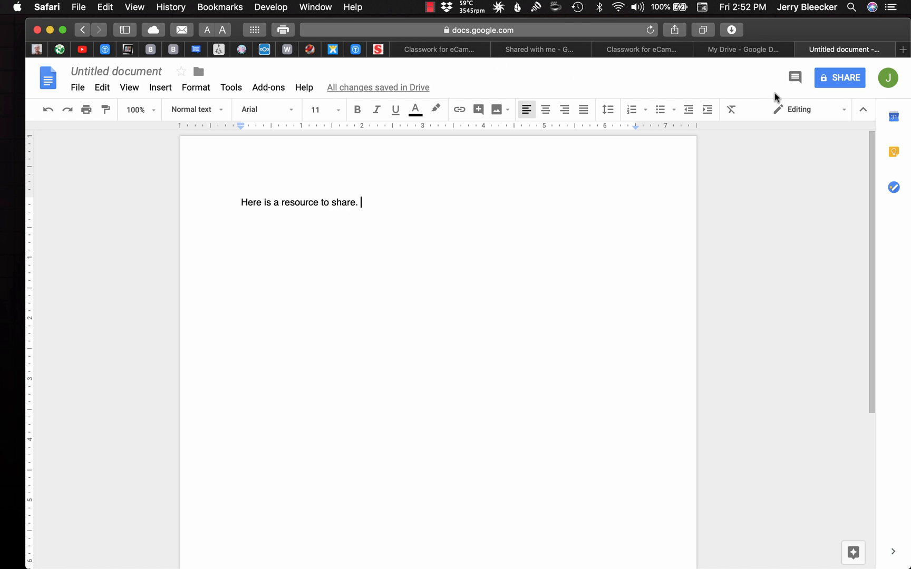
Start sharing the document, saving it as "Here is a resource to share" and setting the invitees' permission to Can view
left_click(839, 81)
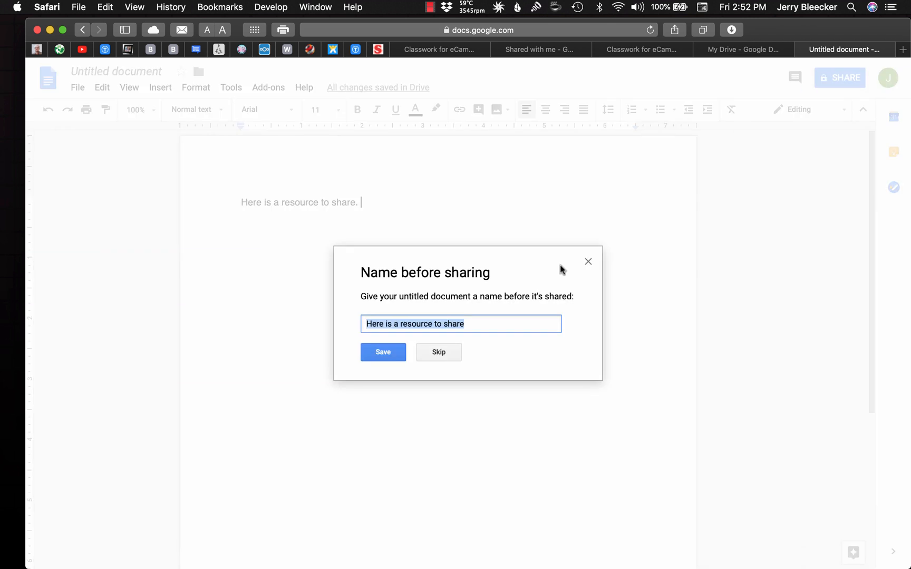
left_click(391, 352)
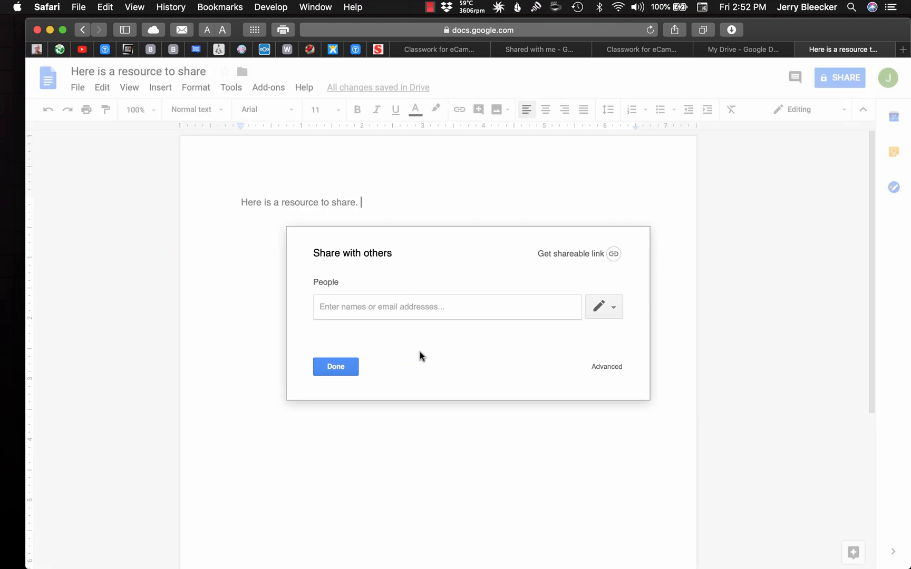
left_click(609, 307)
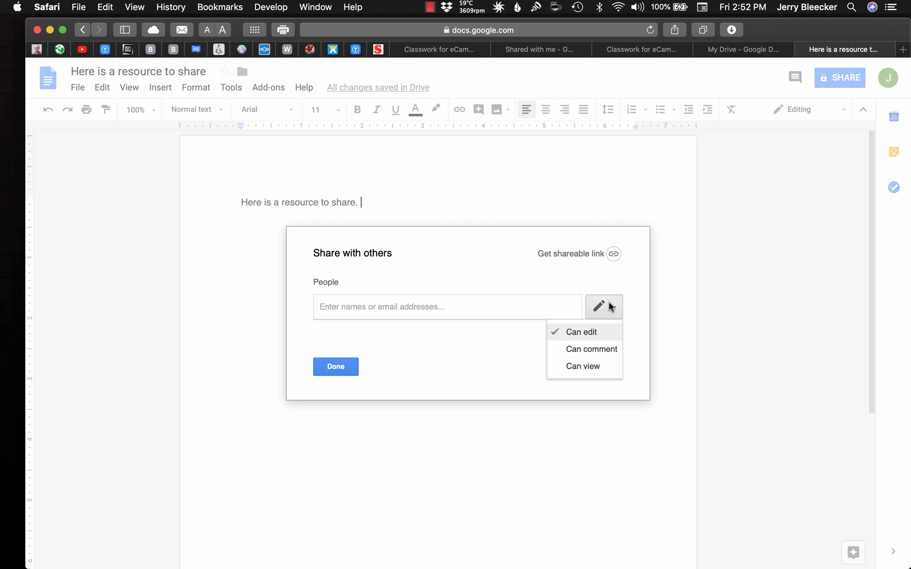
left_click(588, 366)
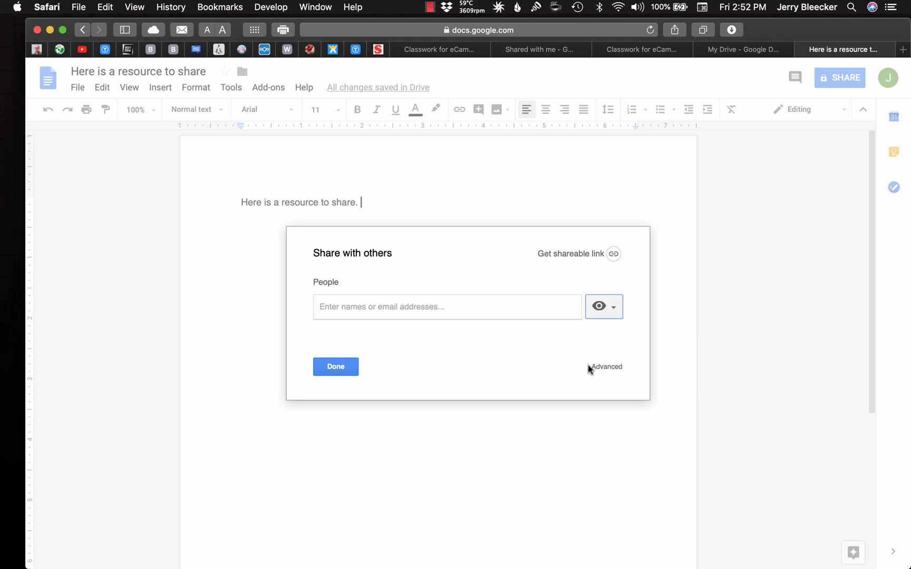
Try to add an invitee to the document's sharing form, and open the advanced sharing settings
left_click(410, 305)
type("jbl")
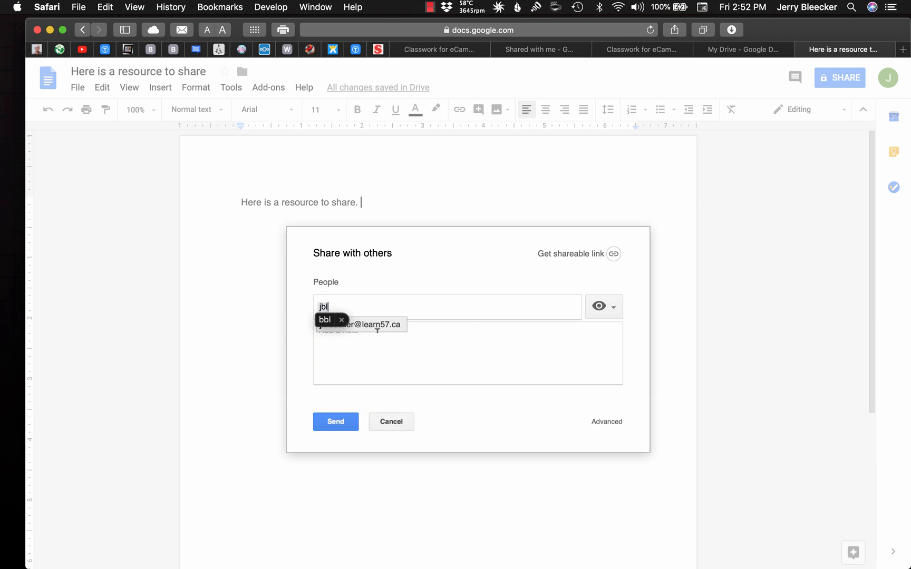
left_click(457, 333)
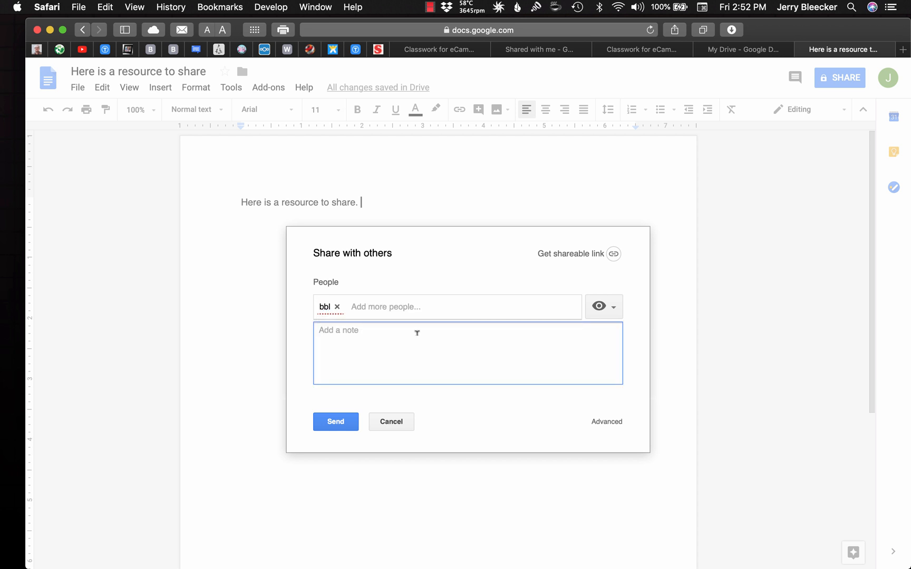
left_click(337, 307)
type("jbl")
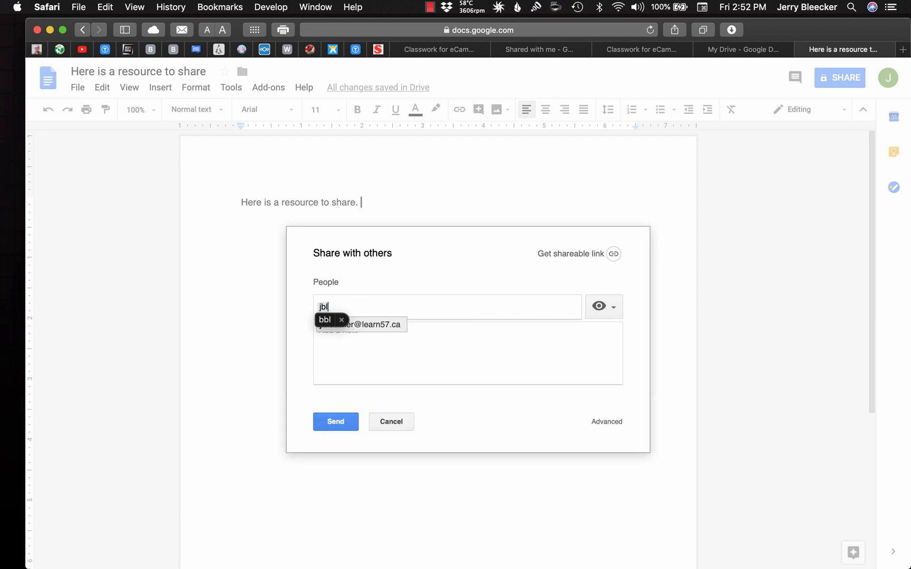
left_click(341, 321)
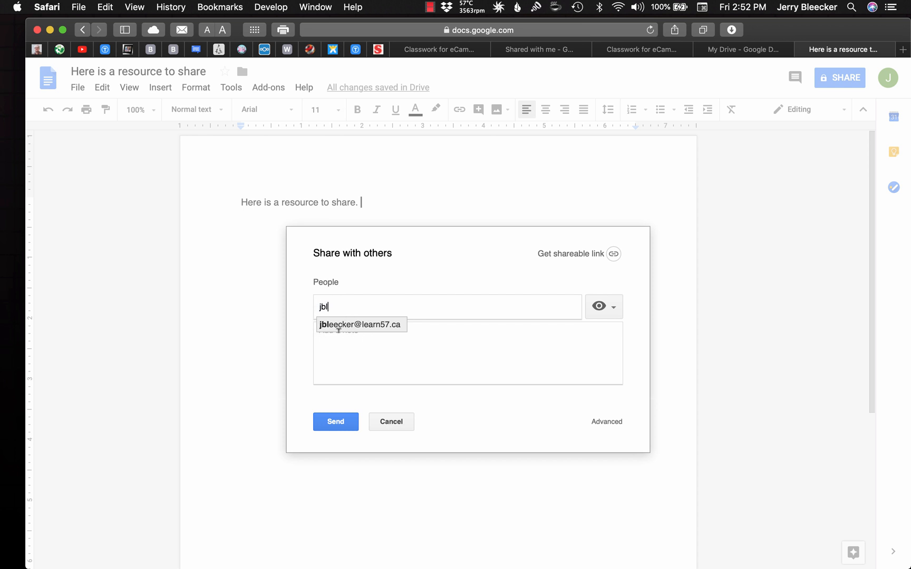
left_click(612, 310)
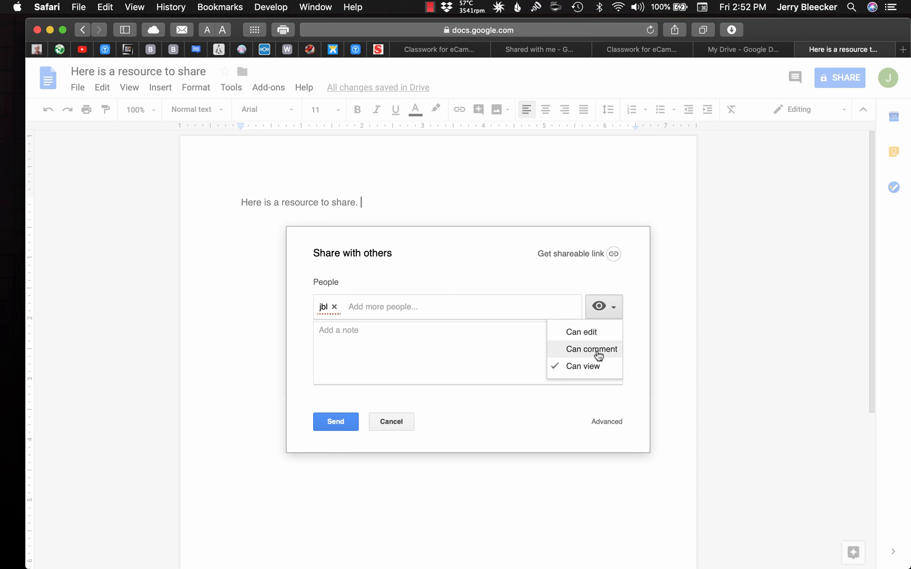
left_click(606, 422)
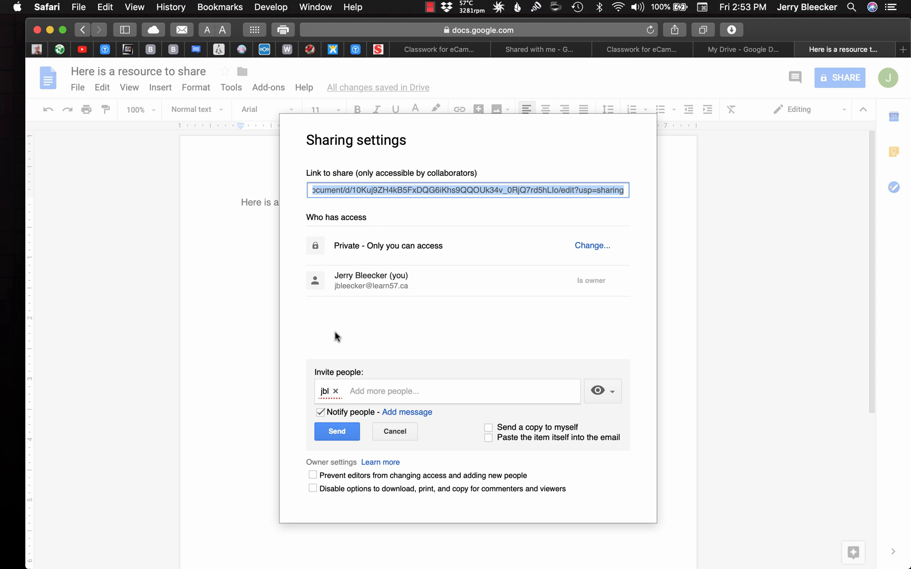
Clear the incomplete invitee entries in the sharing settings and enter the invitee's full e-mail address
left_click(336, 391)
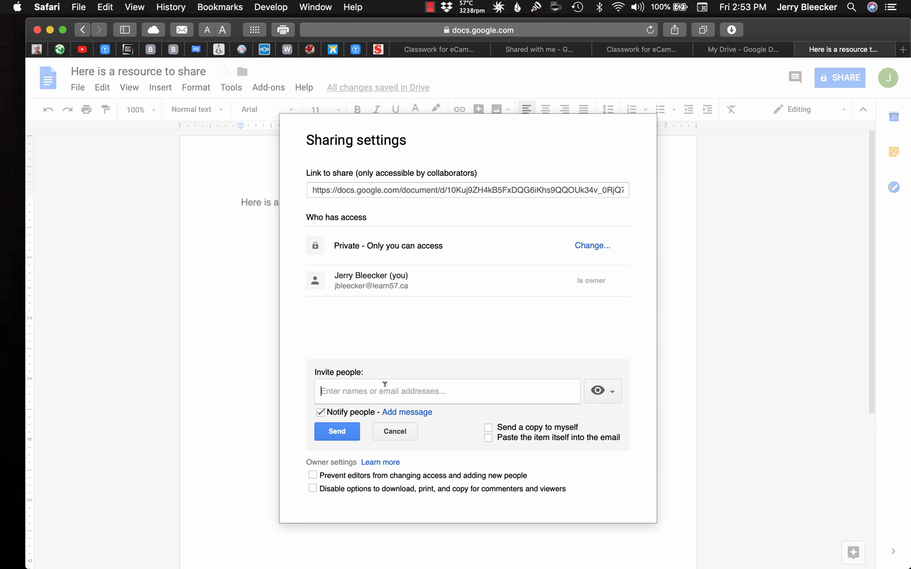
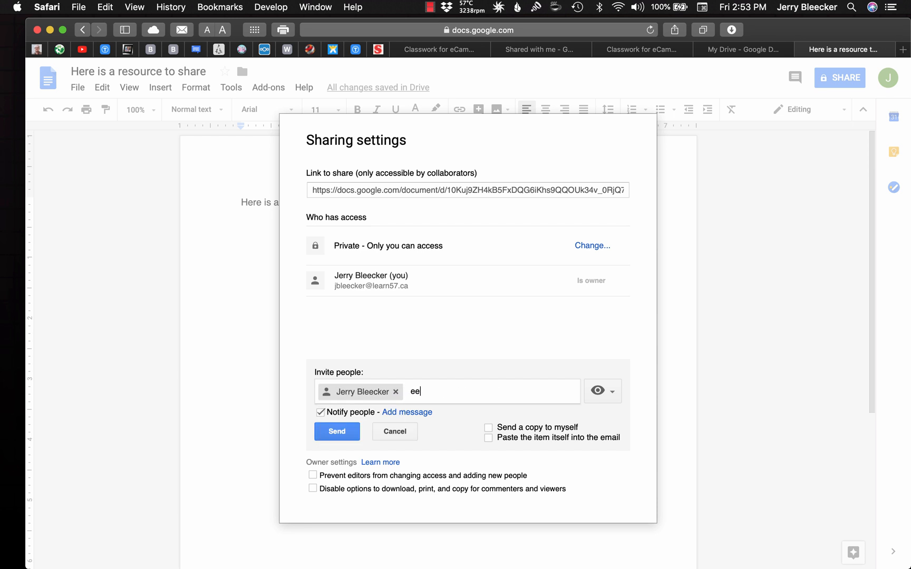
left_click(396, 391)
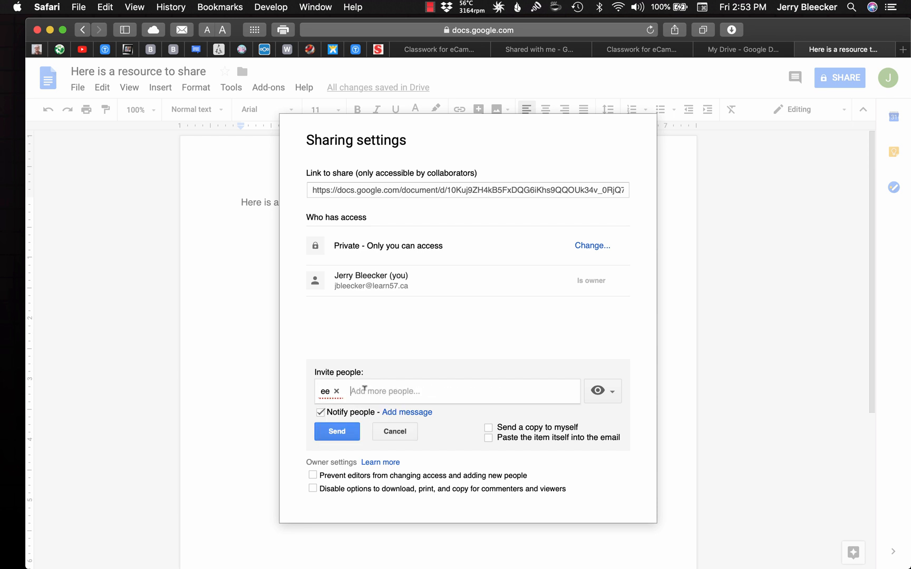
left_click(336, 392)
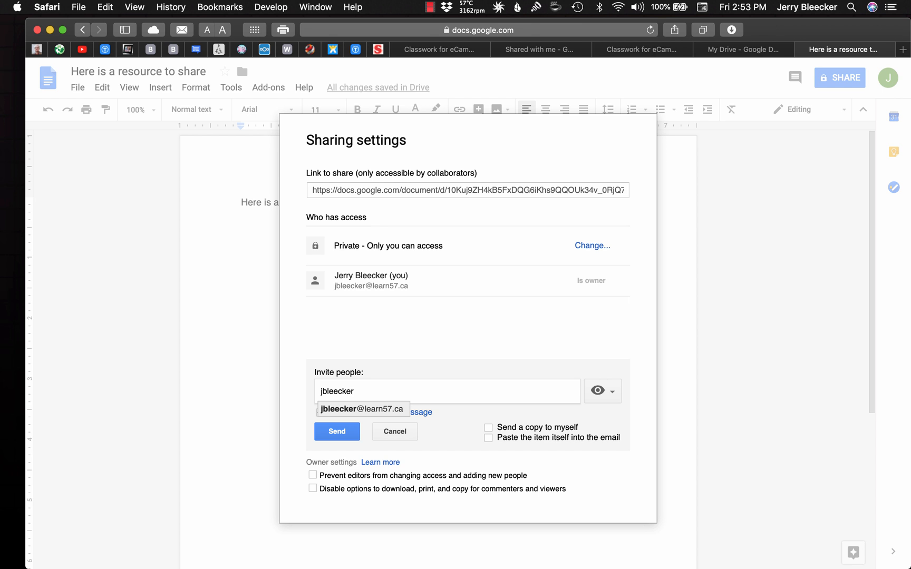
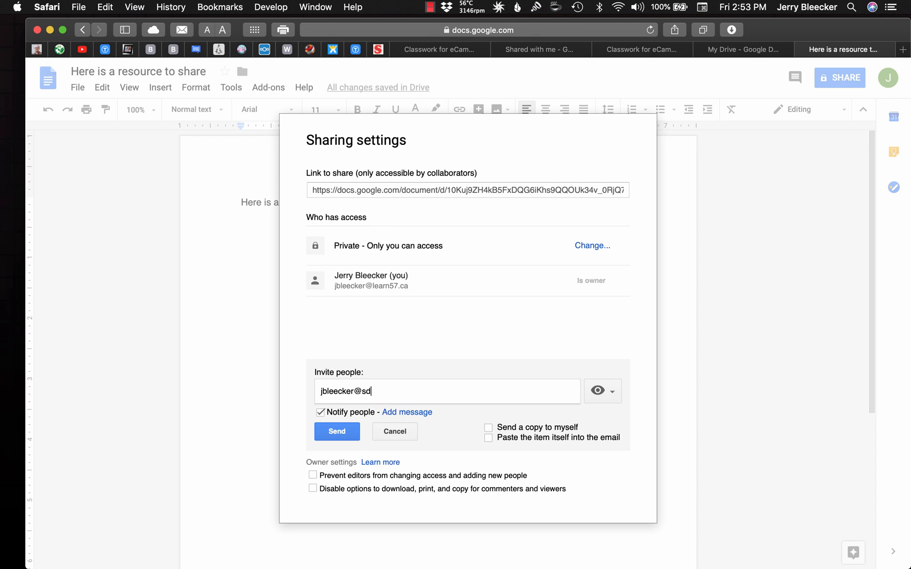
Check the permission choices for the invitee, and cancel the invitation
left_click(609, 394)
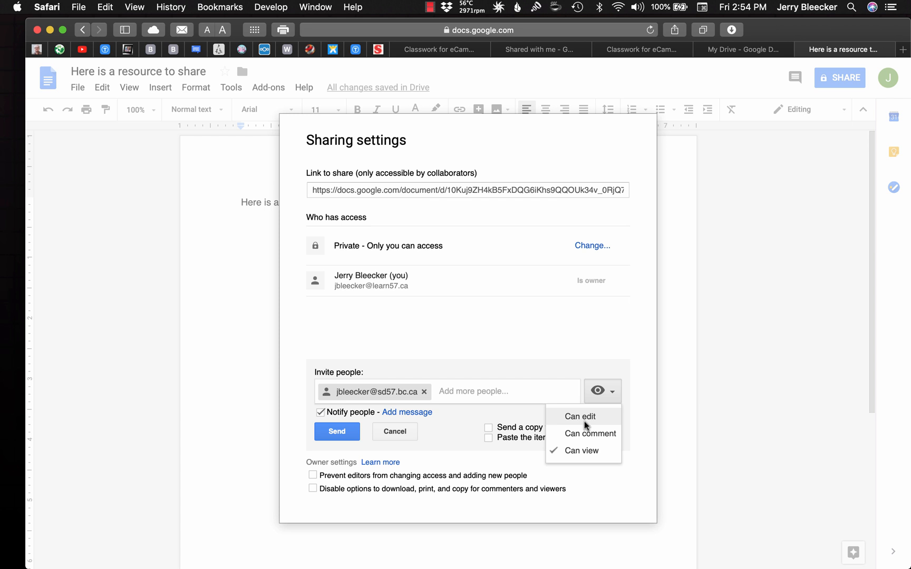
left_click(643, 383)
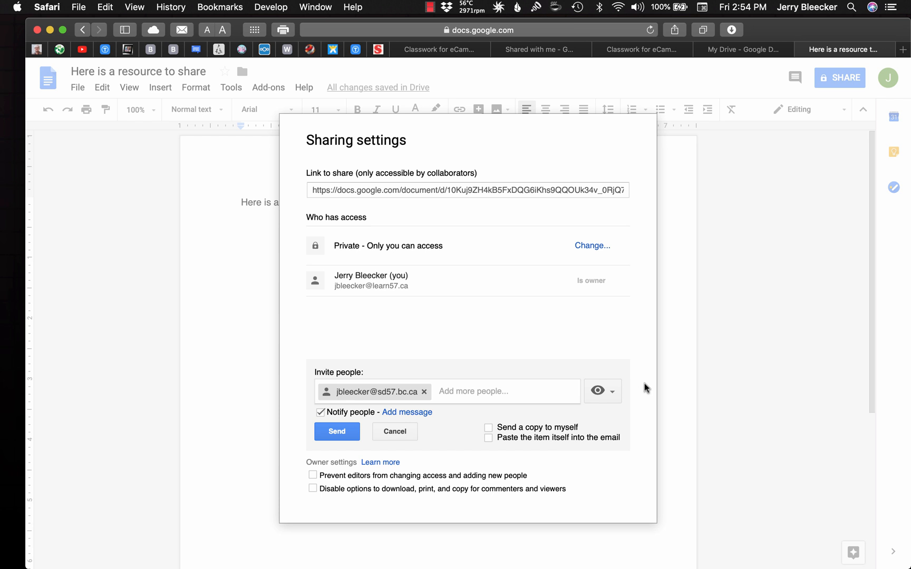
left_click(395, 432)
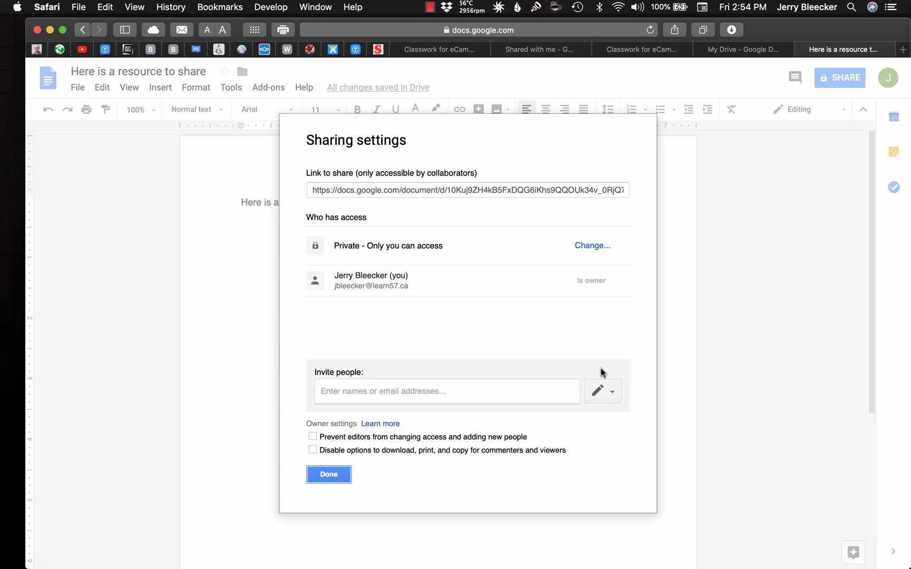
Draft the invitation message "Here's that document we've been working on. Got a good start." and cancel the invitation
left_click(381, 390)
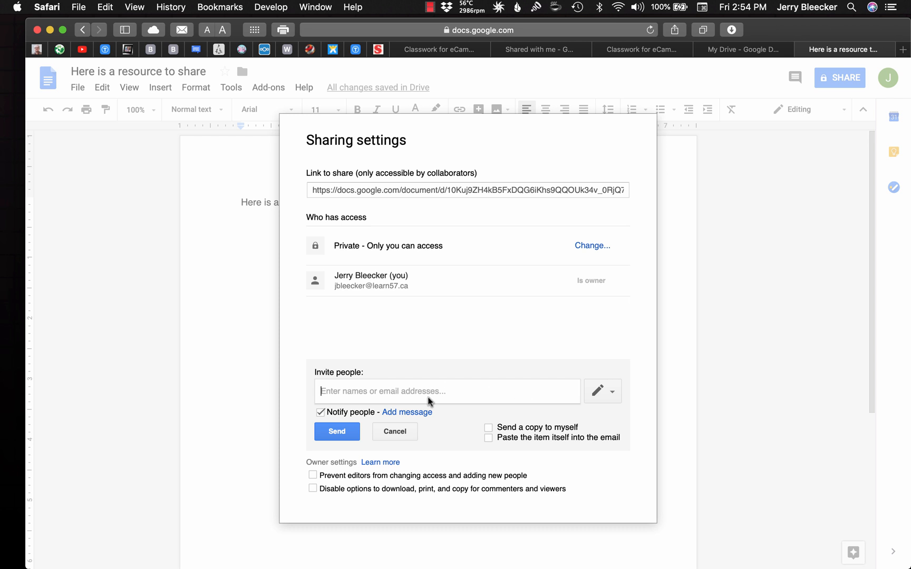
left_click(414, 415)
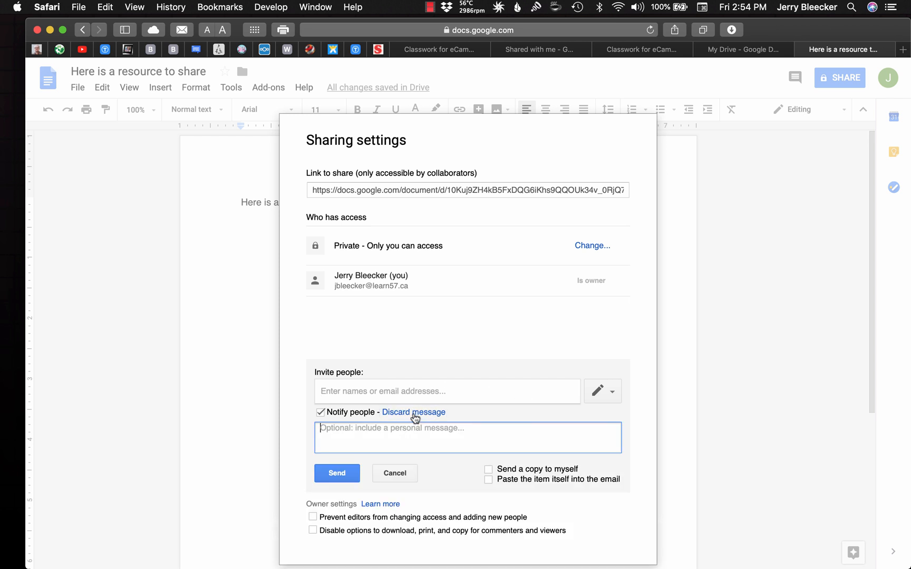
type("Here's th")
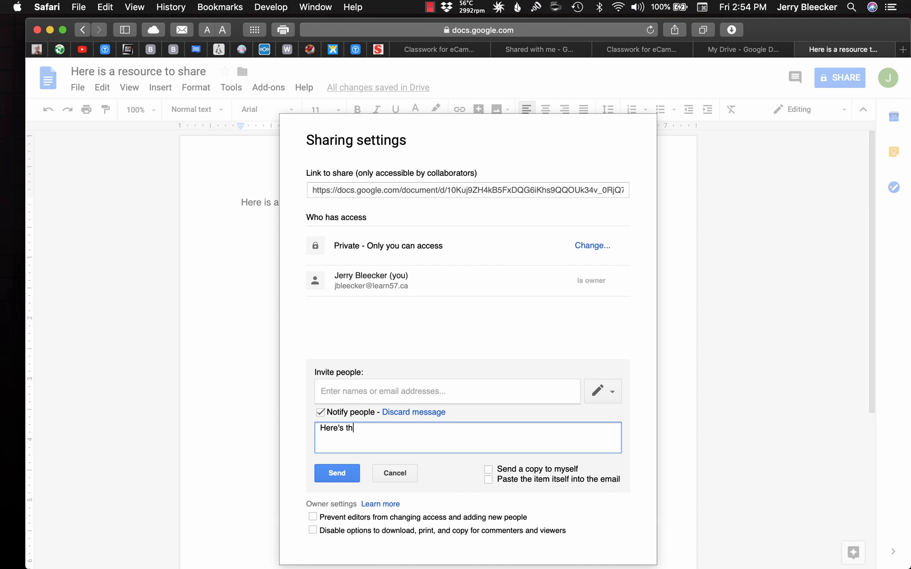
type("at document we've been working on. ")
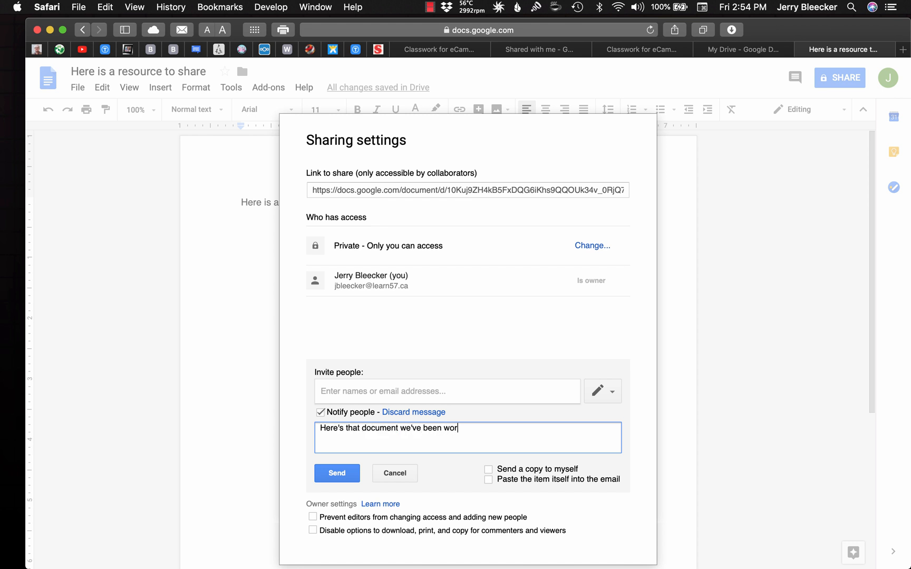
type("Got a good start.")
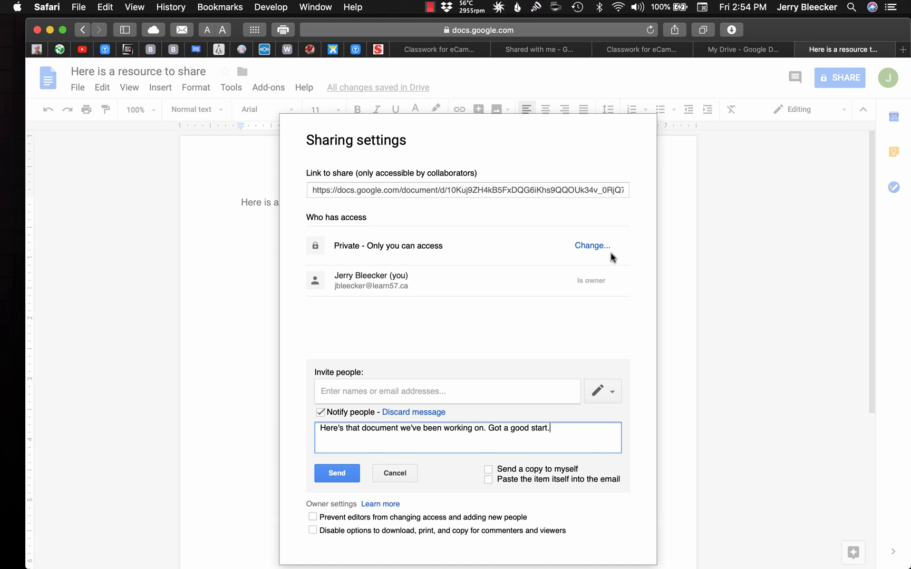
left_click(398, 472)
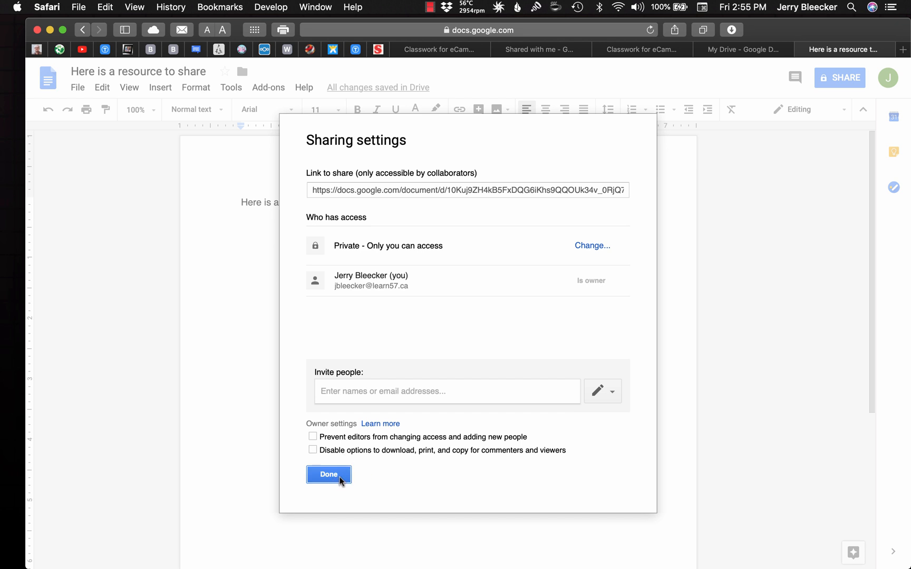
Leave the sharing settings without inviting anyone, and close the document to return to My Drive
left_click(379, 390)
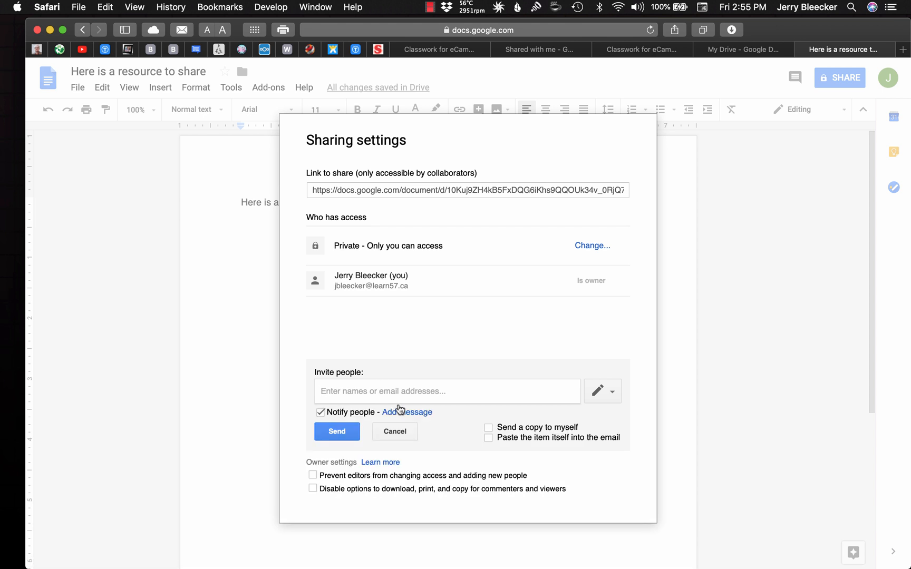
left_click(398, 437)
left_click(337, 472)
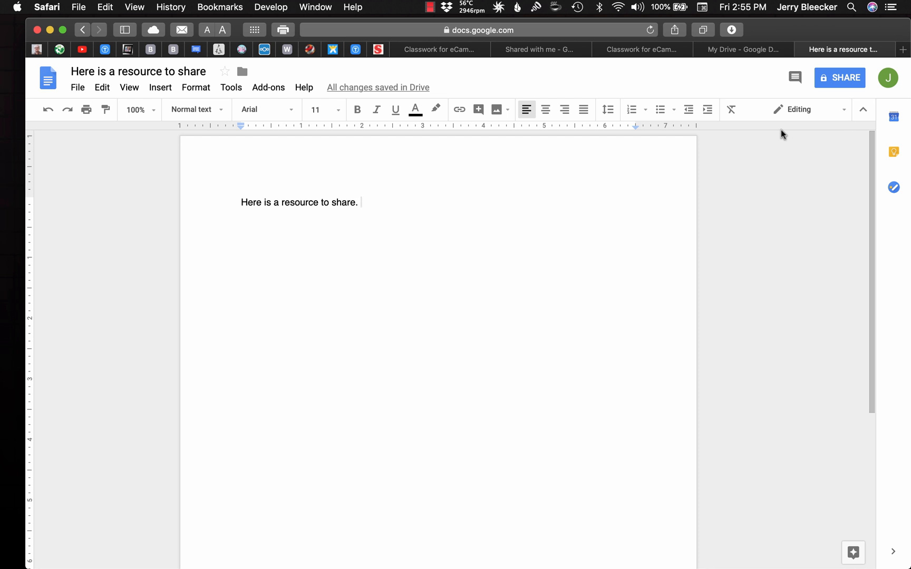
left_click(802, 49)
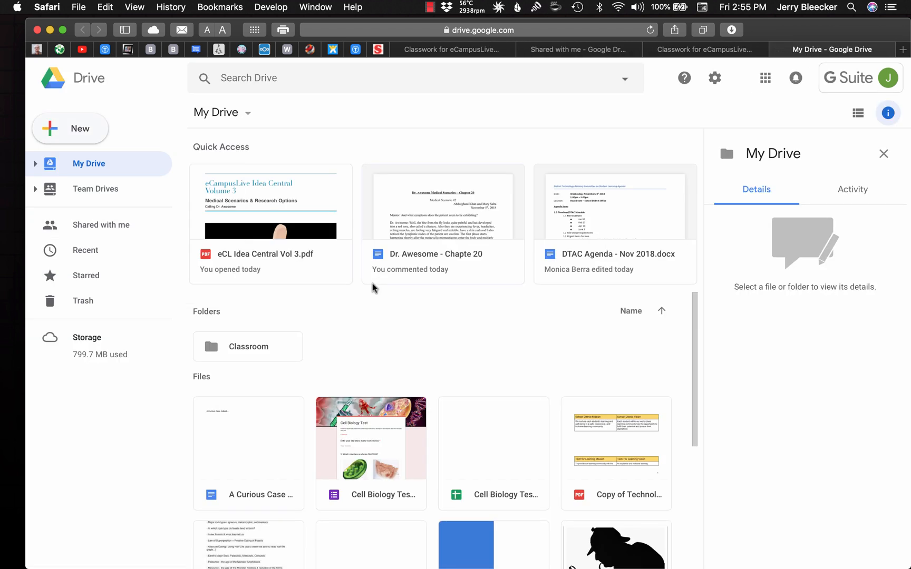
Examine the activity and details of "Medical scenario.docx" among the files shared with me, and view the recent files
left_click(114, 226)
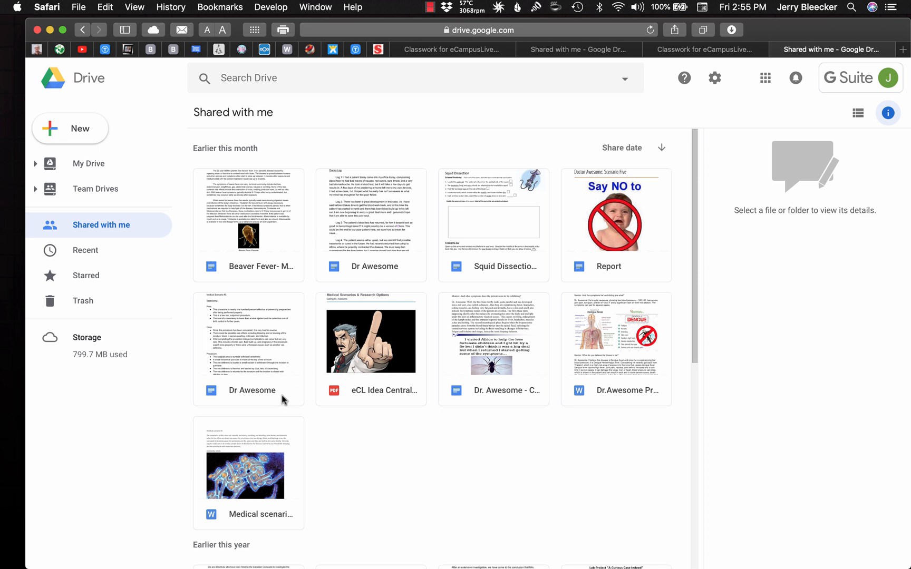
left_click(257, 474)
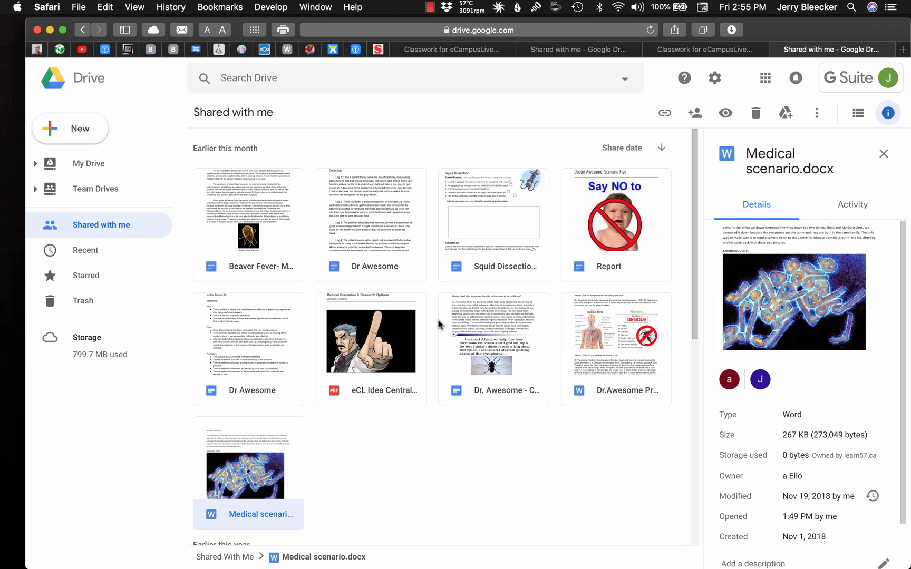
left_click(843, 205)
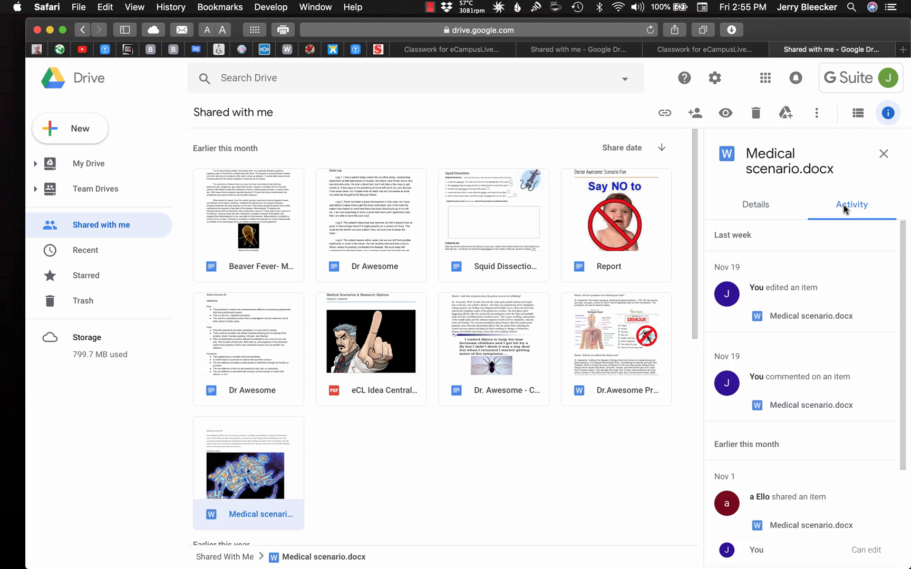
left_click(758, 206)
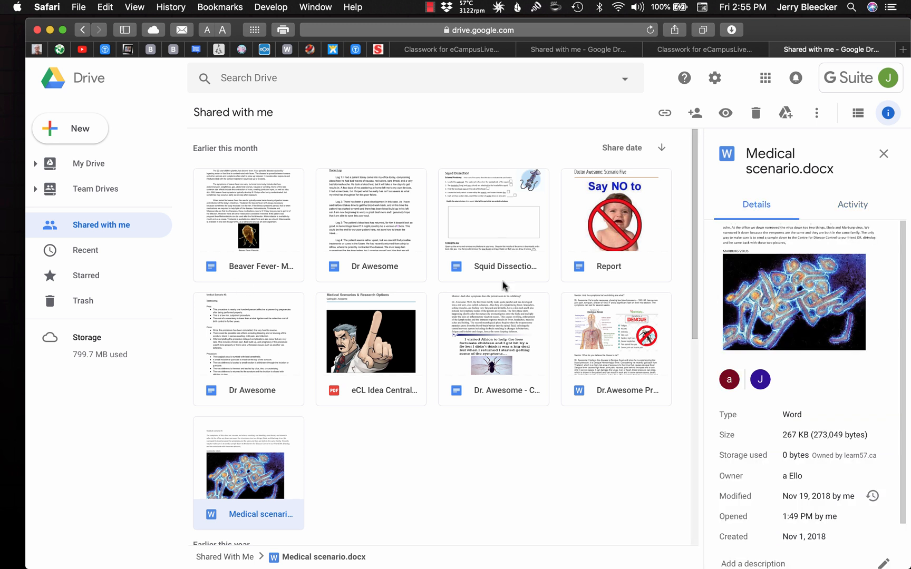
left_click(106, 252)
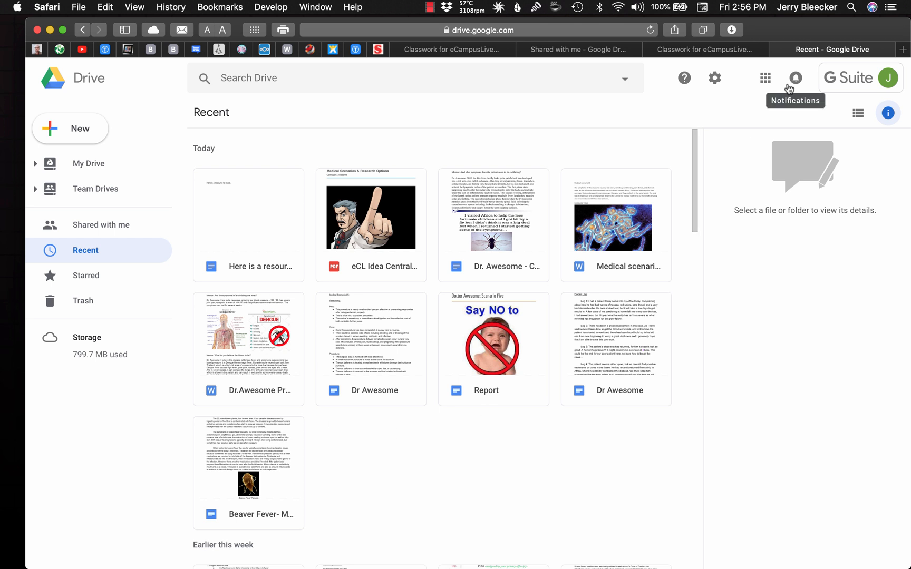
Close Google Drive, return to Google Classroom and open the classwork of eCampusLive Biology 11
left_click(776, 49)
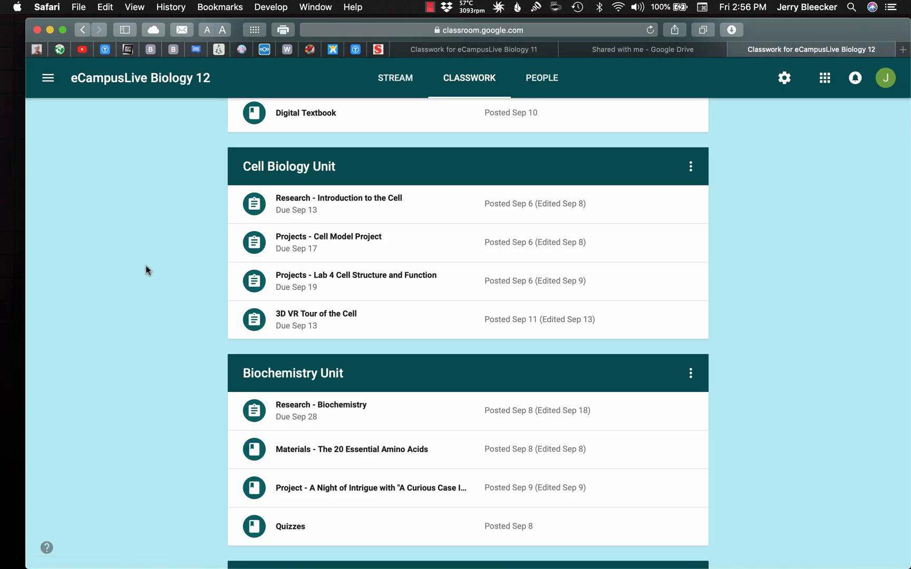
scroll(147, 270, "up", 5)
left_click(49, 79)
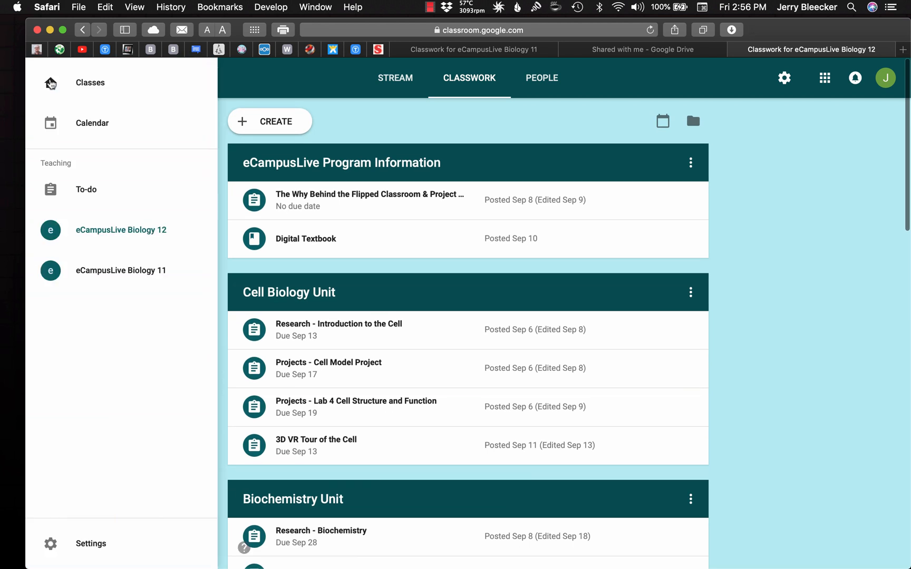
left_click(140, 271)
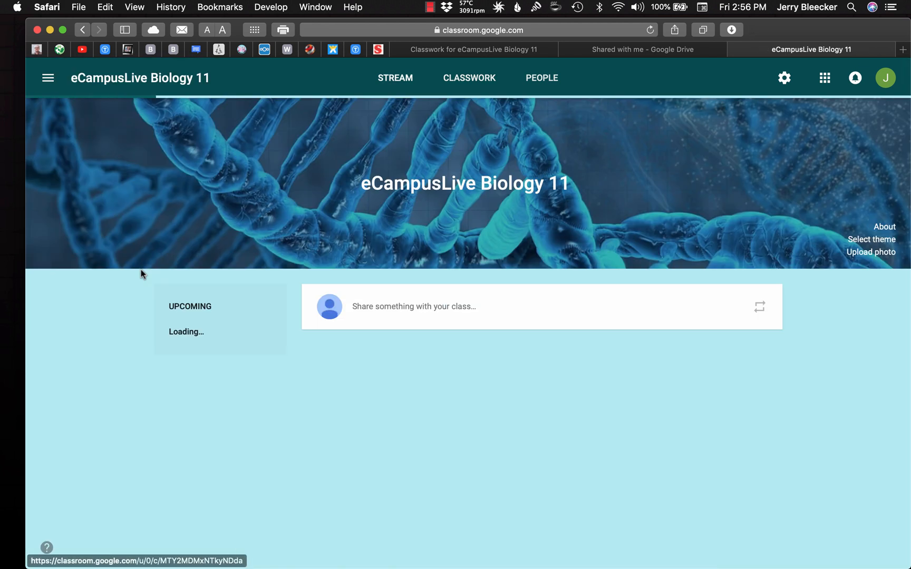
left_click(477, 84)
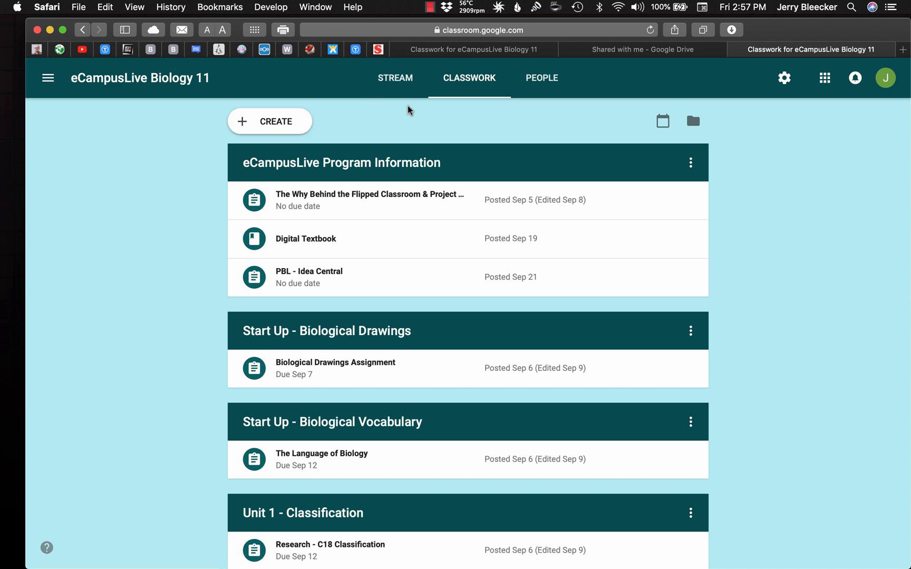
left_click(428, 6)
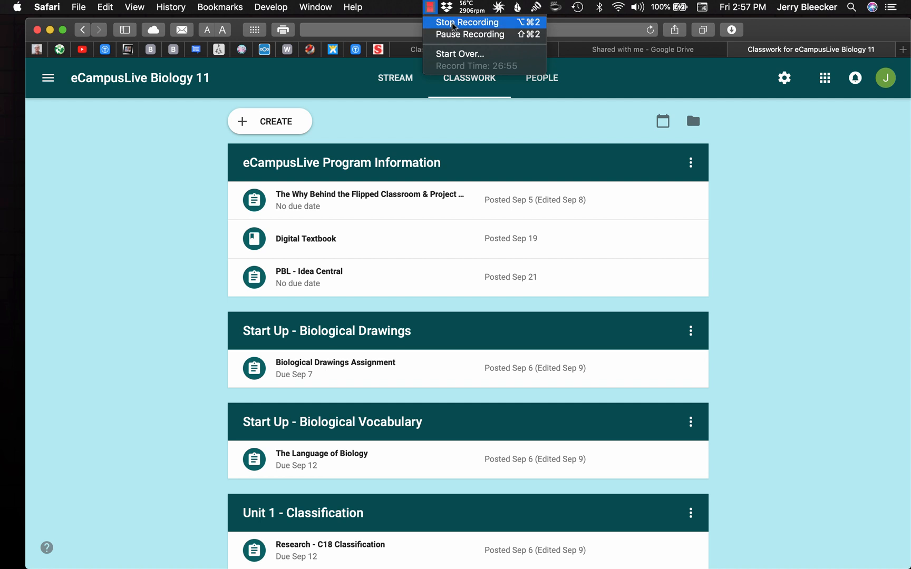